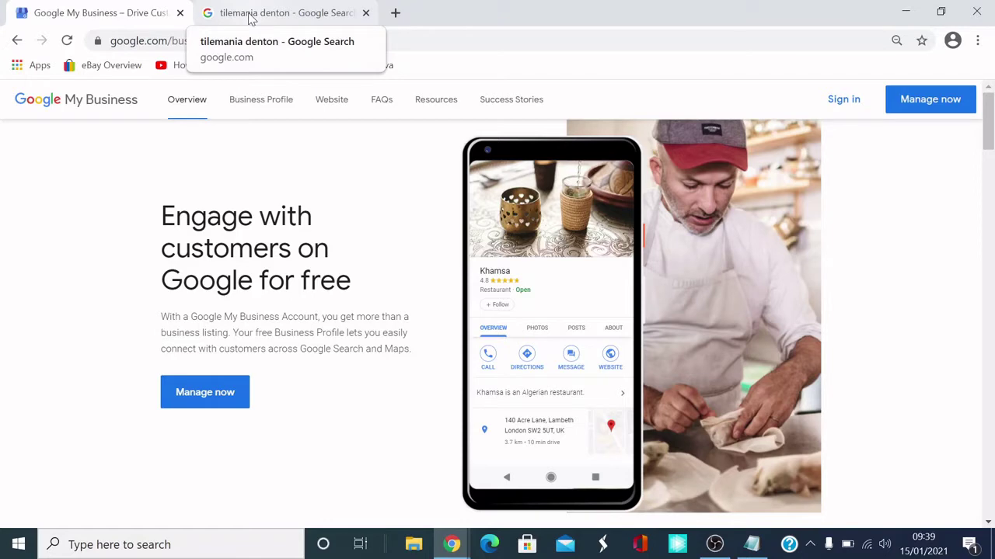
# - Look through the Tile Mania search results in the other tab
pyautogui.click(250, 15)
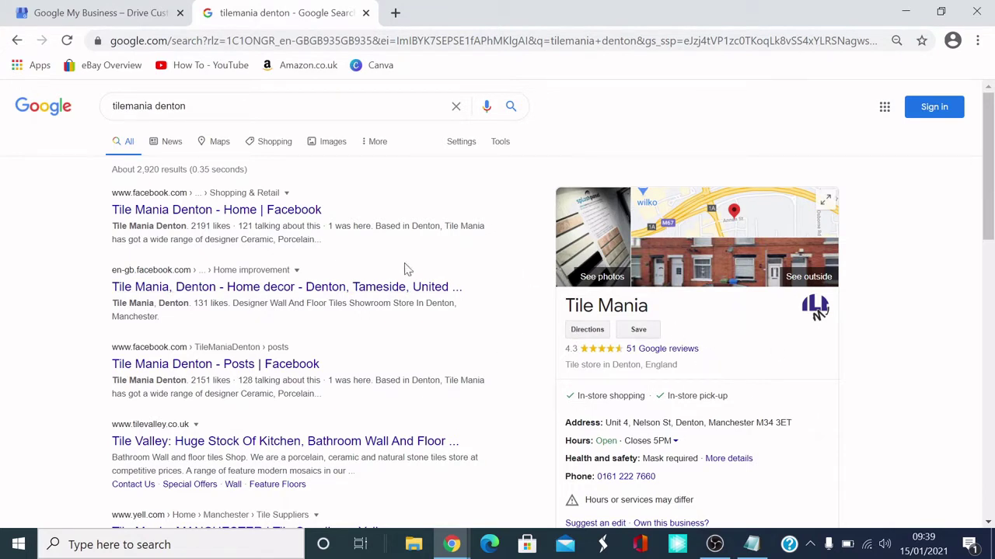
pyautogui.scroll(-2, 888, 271)
pyautogui.scroll(2, 662, 406)
pyautogui.scroll(-1, 772, 386)
pyautogui.scroll(-5, 771, 386)
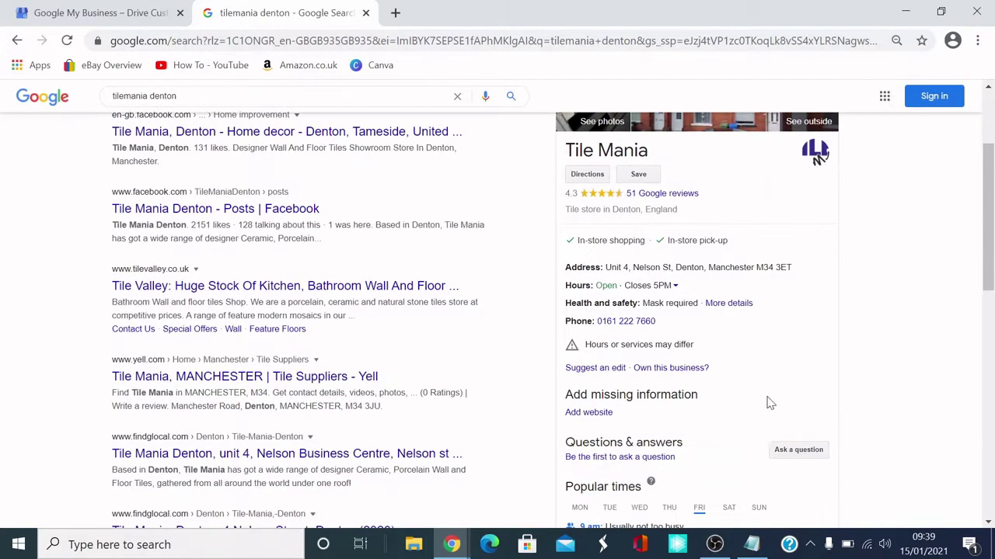
pyautogui.scroll(-4, 846, 411)
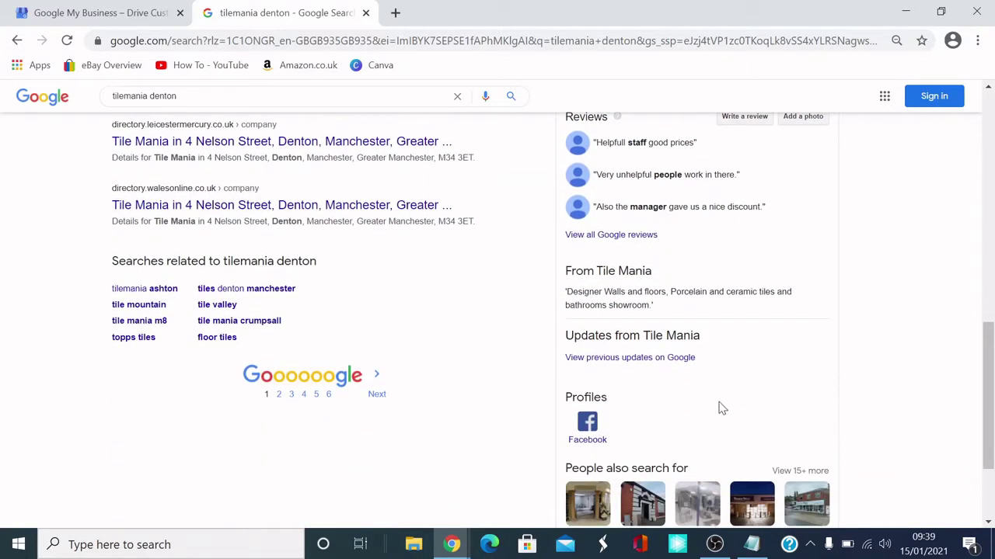
pyautogui.scroll(-1, 717, 406)
pyautogui.scroll(-1, 812, 459)
pyautogui.scroll(7, 812, 443)
pyautogui.scroll(3, 810, 421)
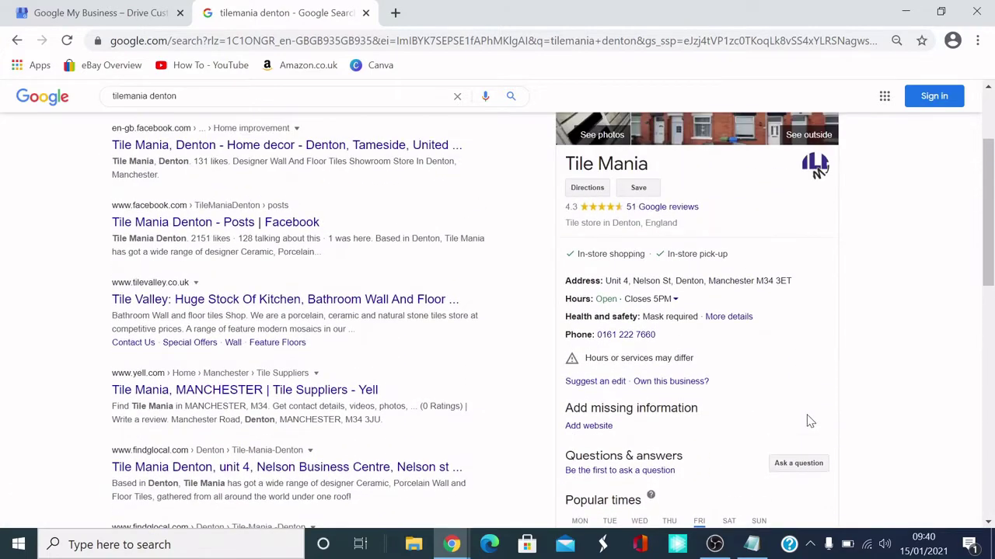
pyautogui.scroll(1, 808, 415)
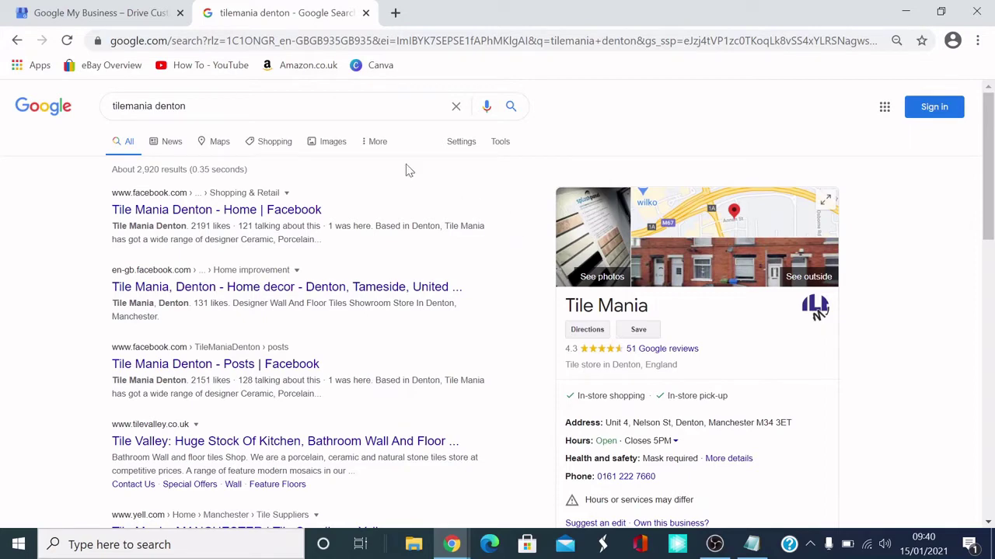
# - Back on the Google My Business overview, read through the profile features to the bottom
pyautogui.click(69, 15)
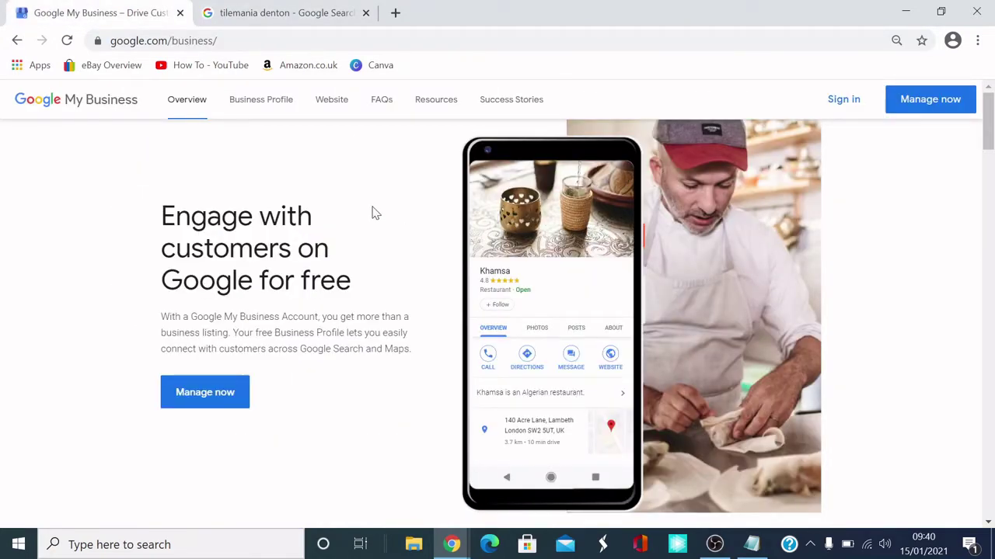
pyautogui.scroll(-2, 333, 240)
pyautogui.scroll(-1, 334, 240)
pyautogui.scroll(-2, 334, 240)
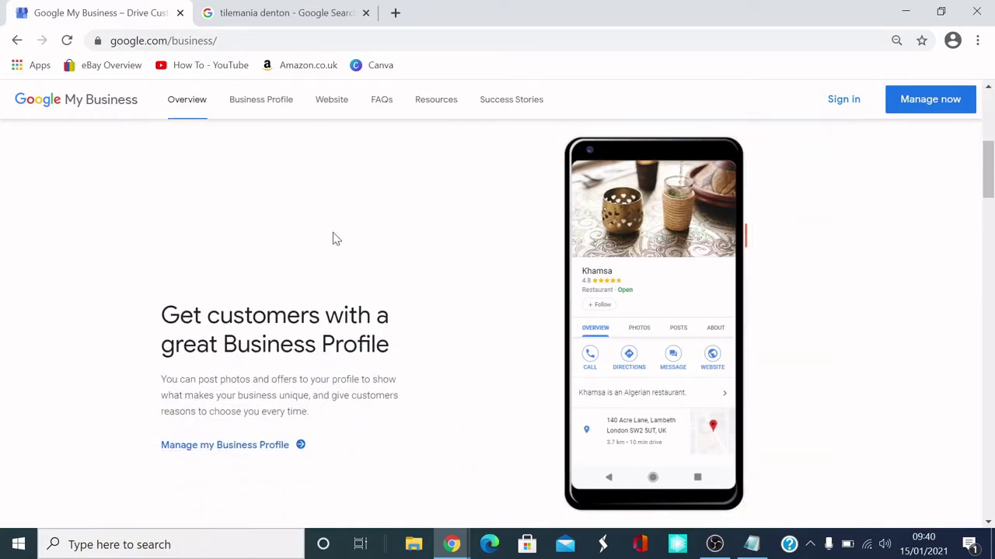
pyautogui.scroll(-1, 333, 240)
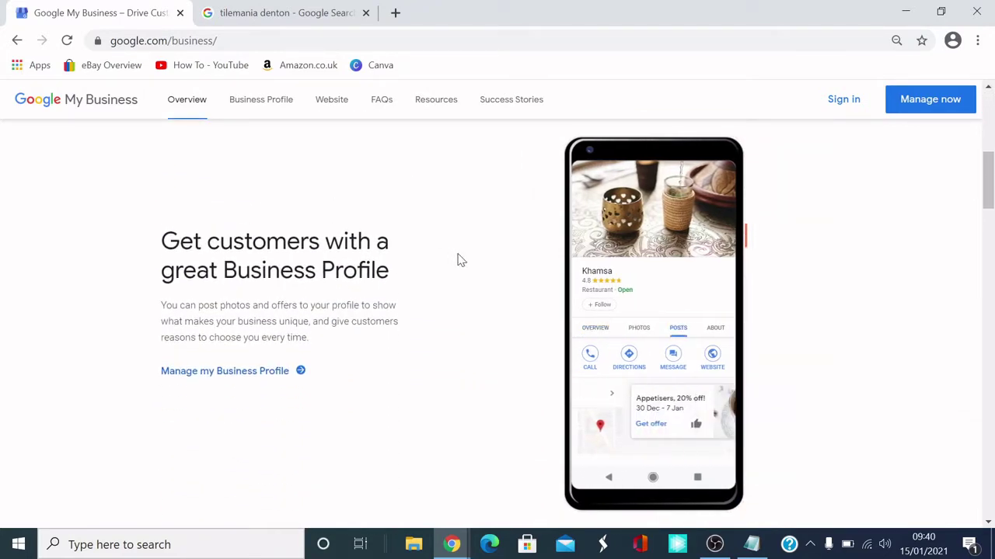
pyautogui.scroll(-1, 459, 261)
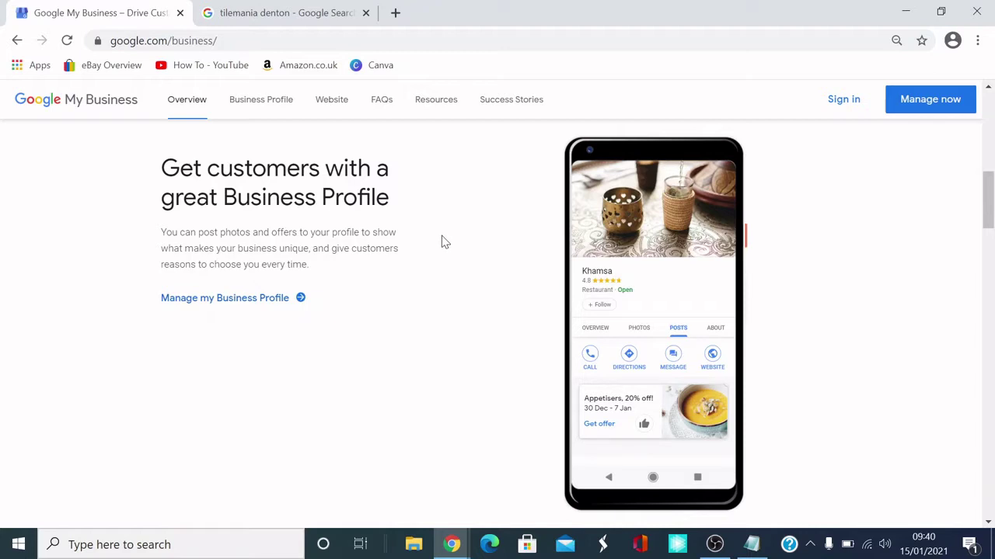
pyautogui.scroll(-1, 441, 241)
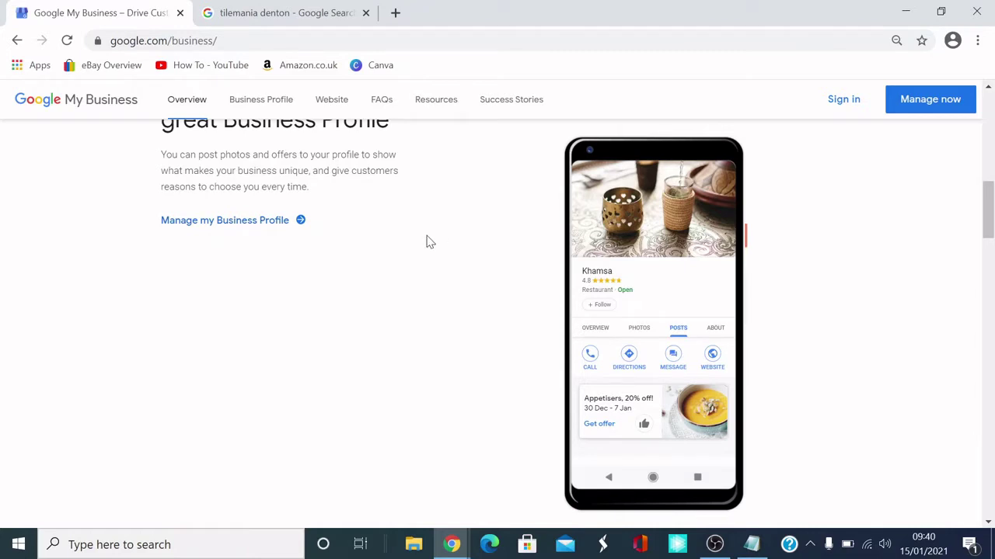
pyautogui.scroll(-1, 428, 232)
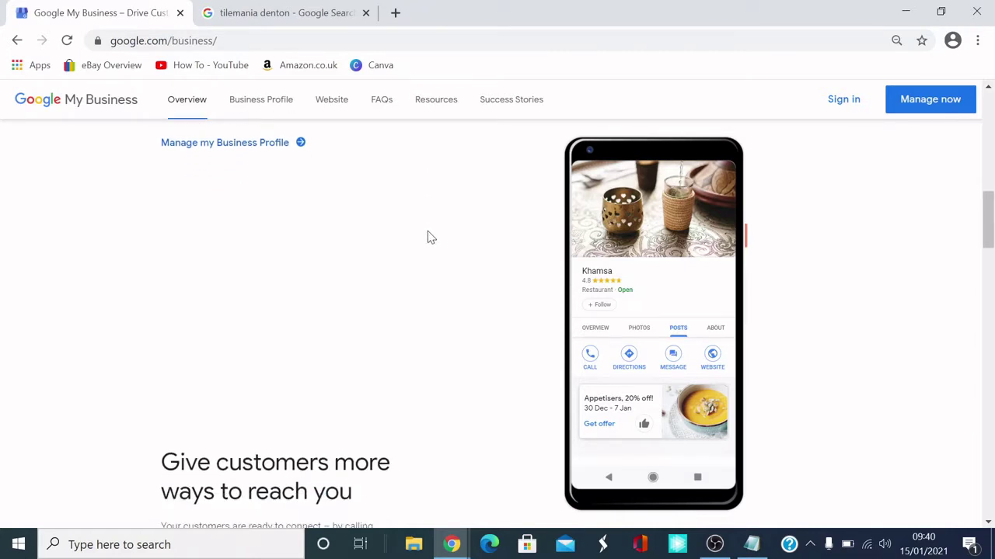
pyautogui.scroll(-3, 428, 232)
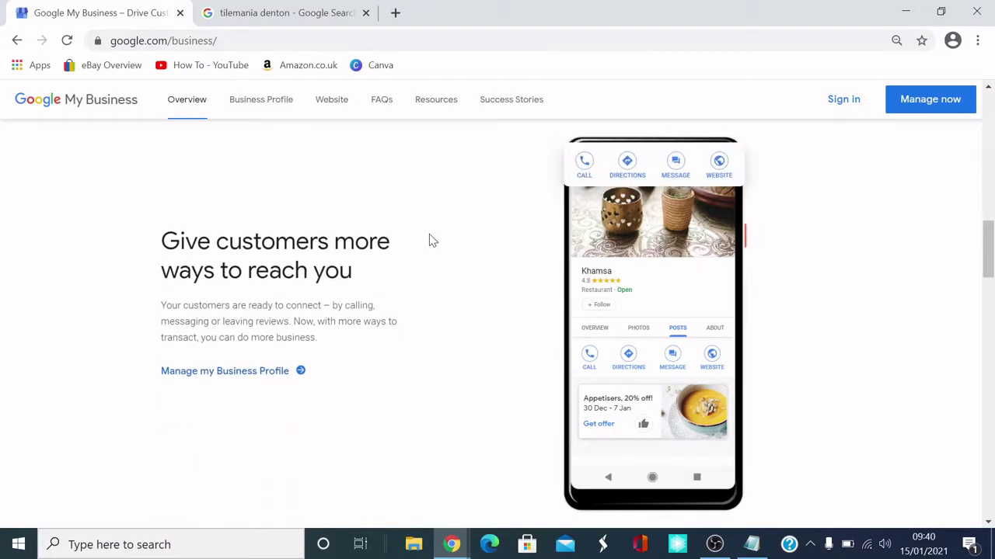
pyautogui.scroll(-1, 430, 242)
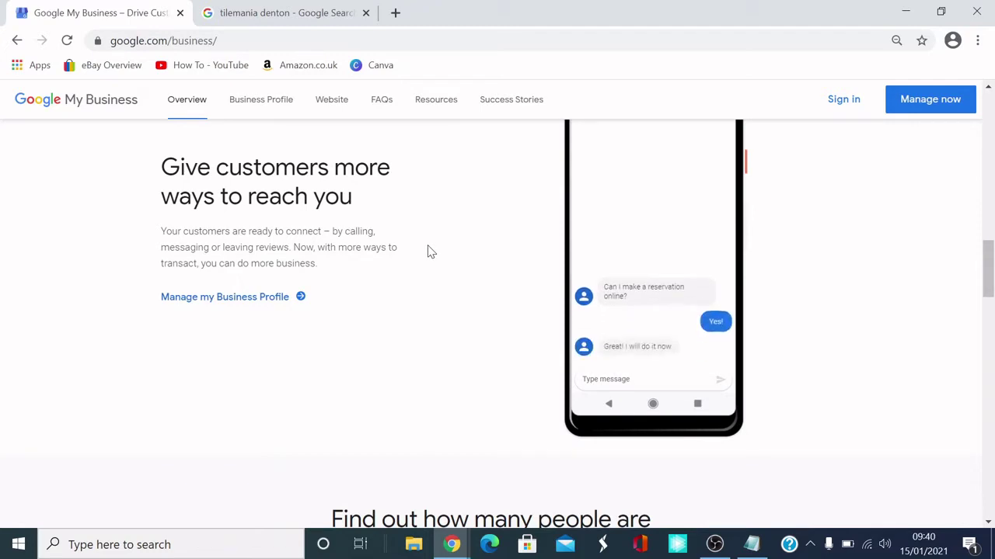
pyautogui.scroll(1, 431, 249)
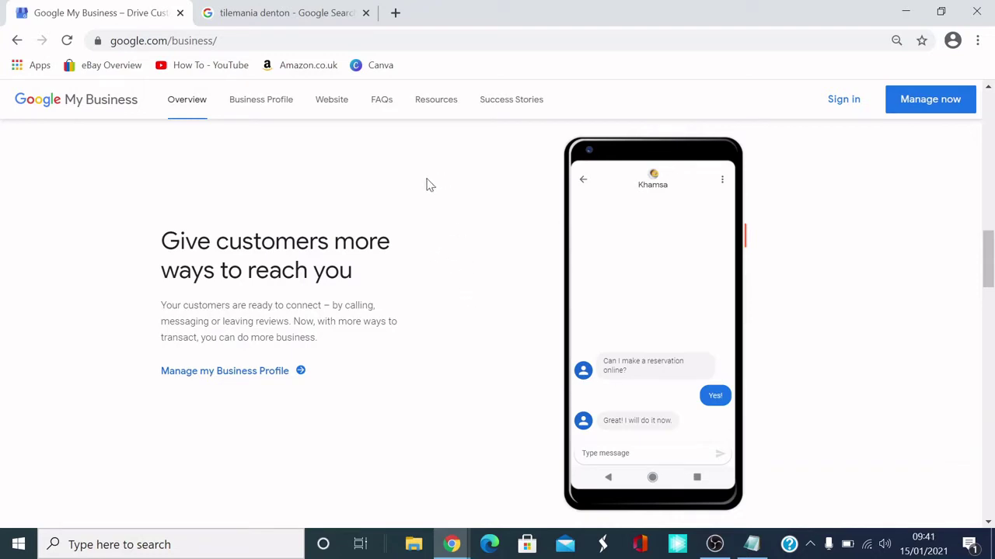
pyautogui.scroll(-4, 426, 194)
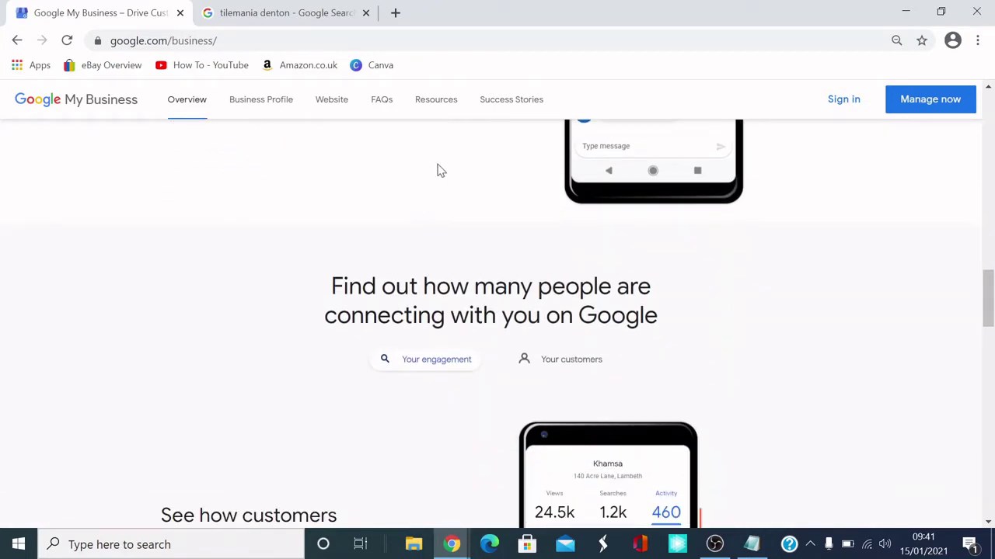
pyautogui.scroll(-2, 170, 230)
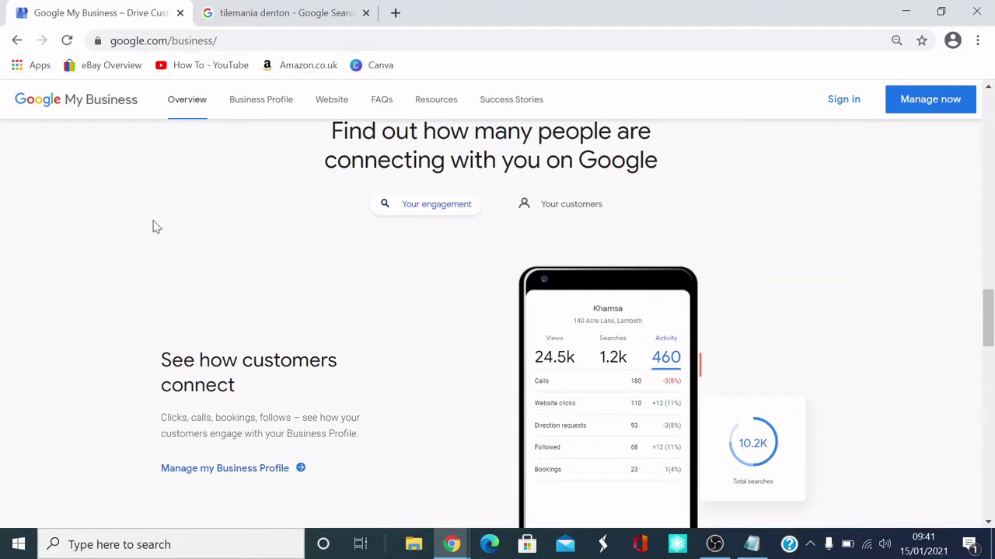
pyautogui.scroll(-1, 154, 224)
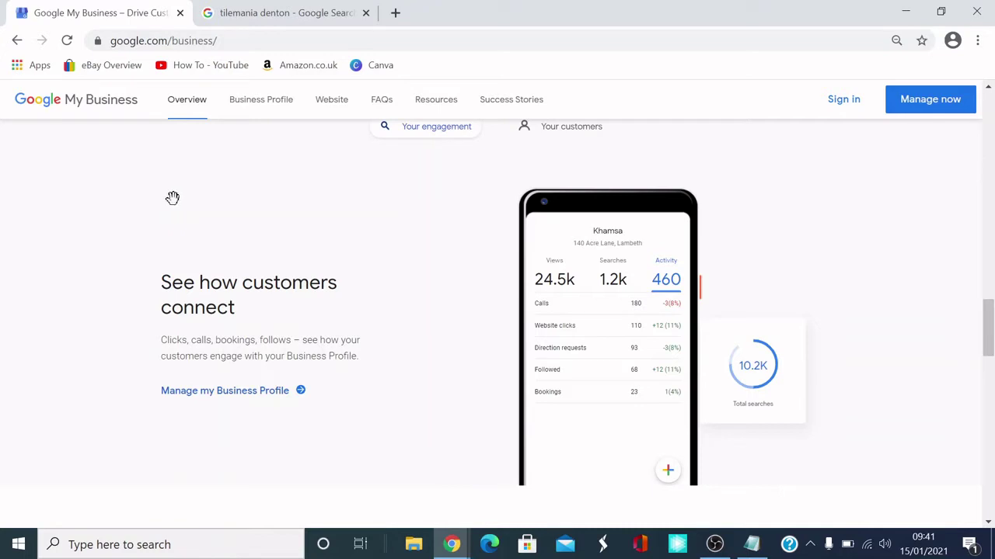
pyautogui.scroll(-2, 176, 198)
pyautogui.scroll(-1, 380, 225)
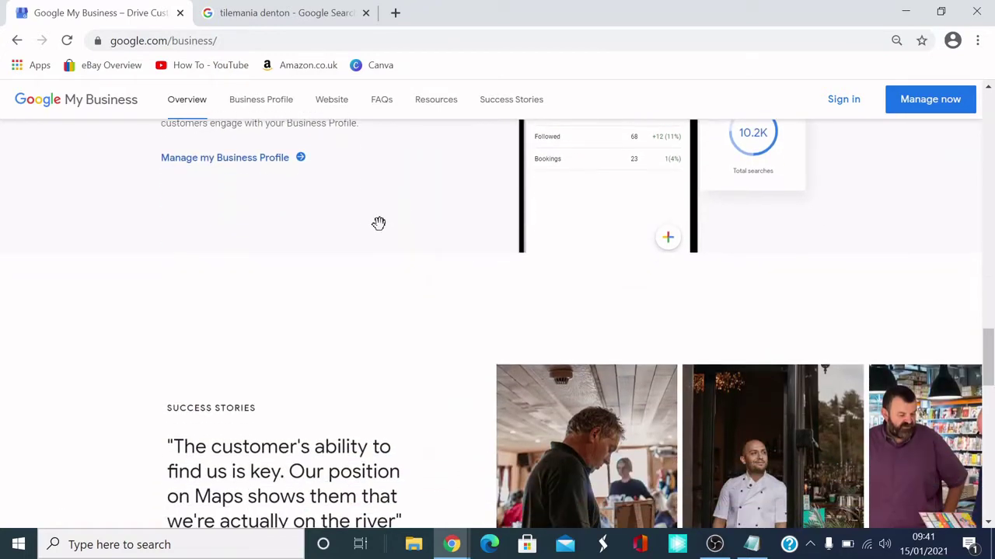
pyautogui.scroll(-5, 466, 218)
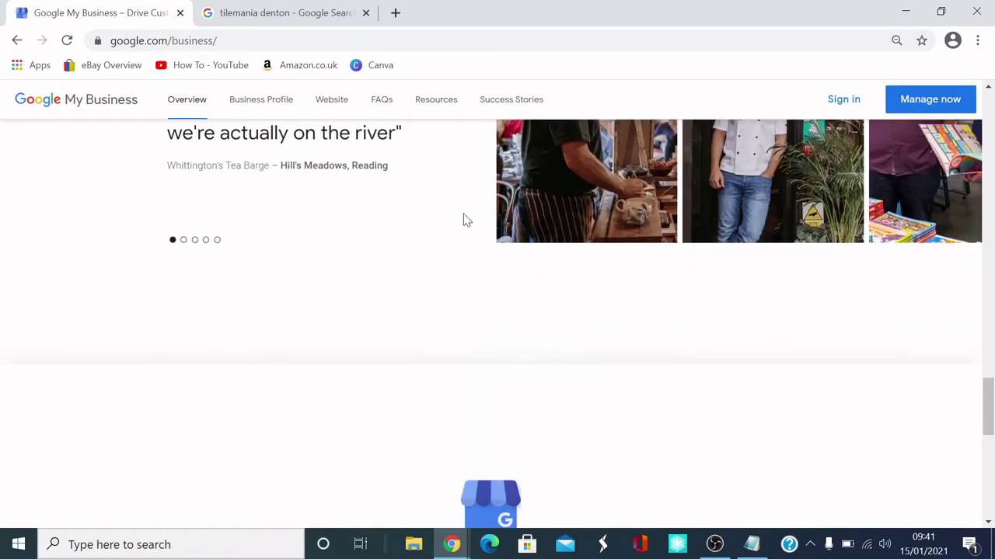
pyautogui.scroll(-2, 464, 220)
pyautogui.scroll(-1, 195, 210)
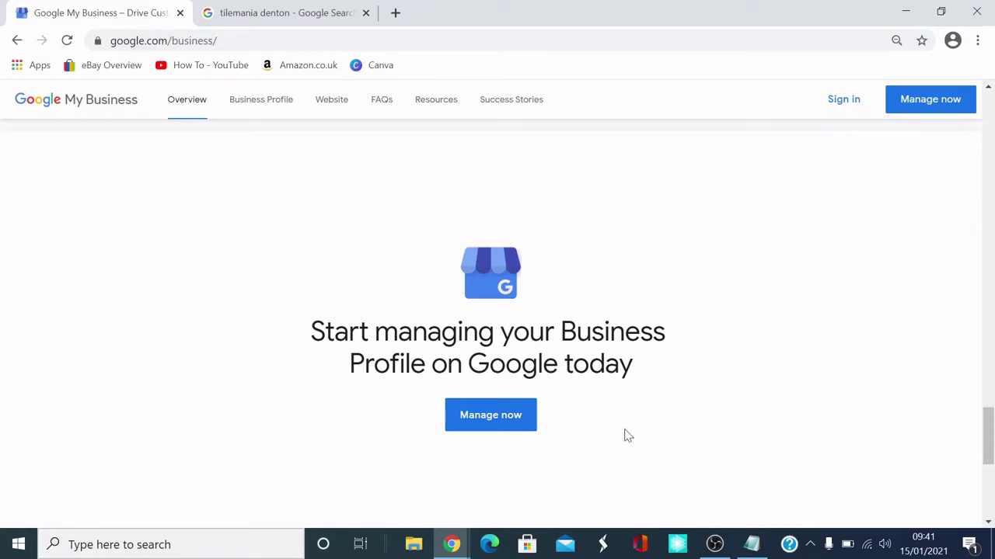
# - Choose Manage now to reach the 'Find and manage your business' page
pyautogui.click(503, 420)
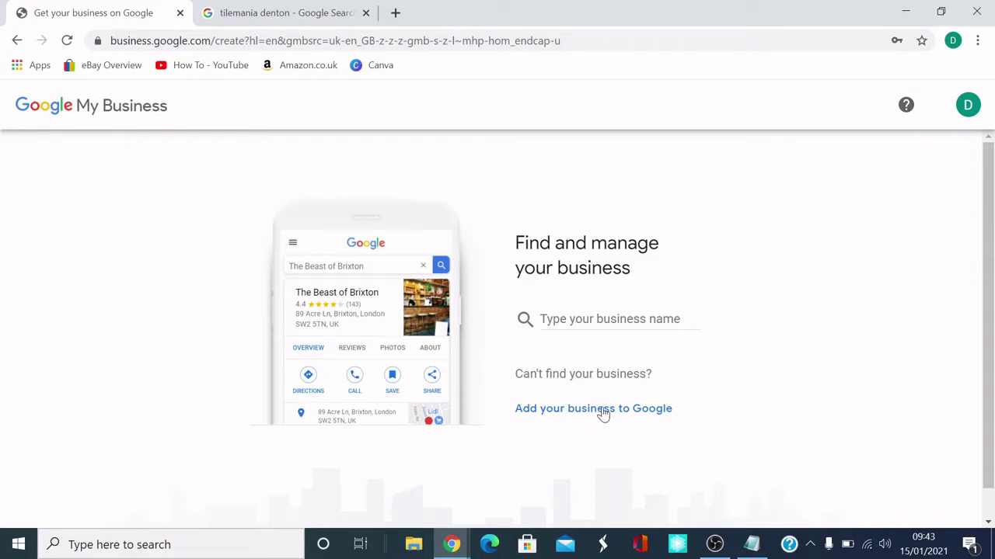
# - Add a new business named 'Do That LTD' to Google and continue
pyautogui.click(603, 412)
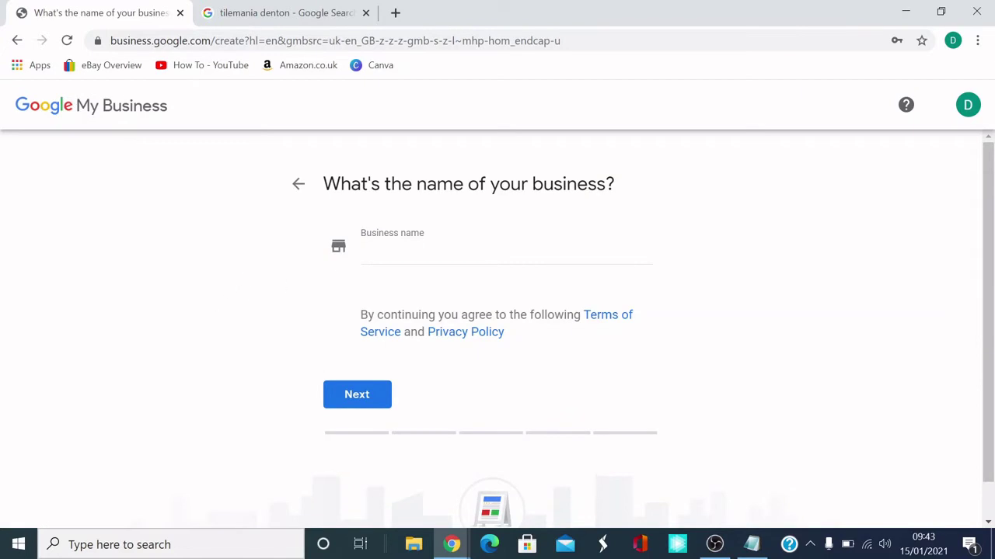
pyautogui.click(466, 252)
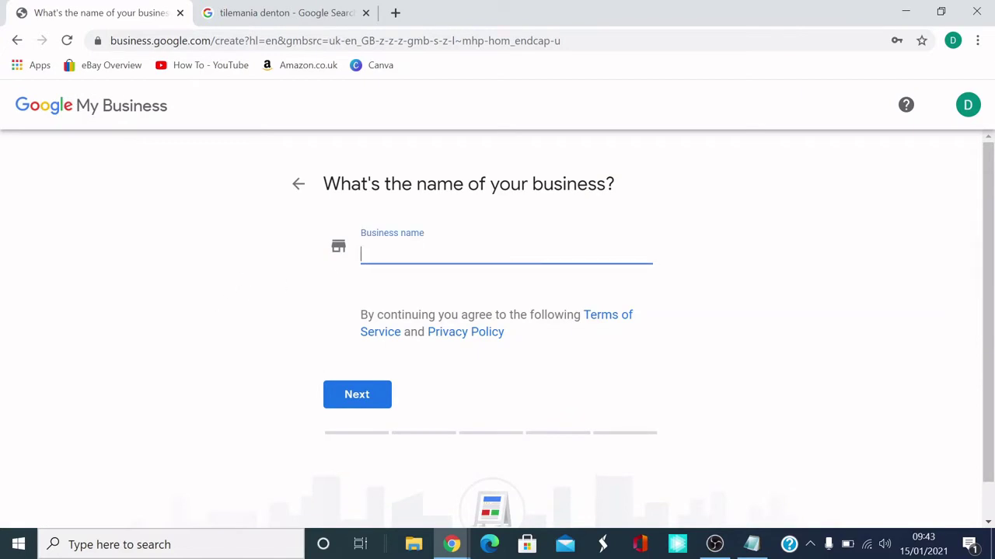
pyautogui.write('D')
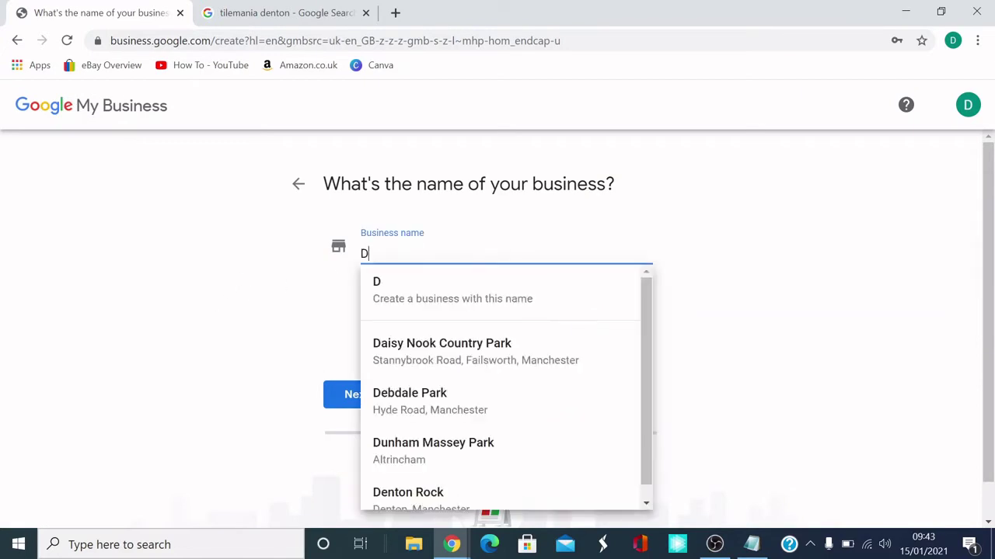
pyautogui.write('o')
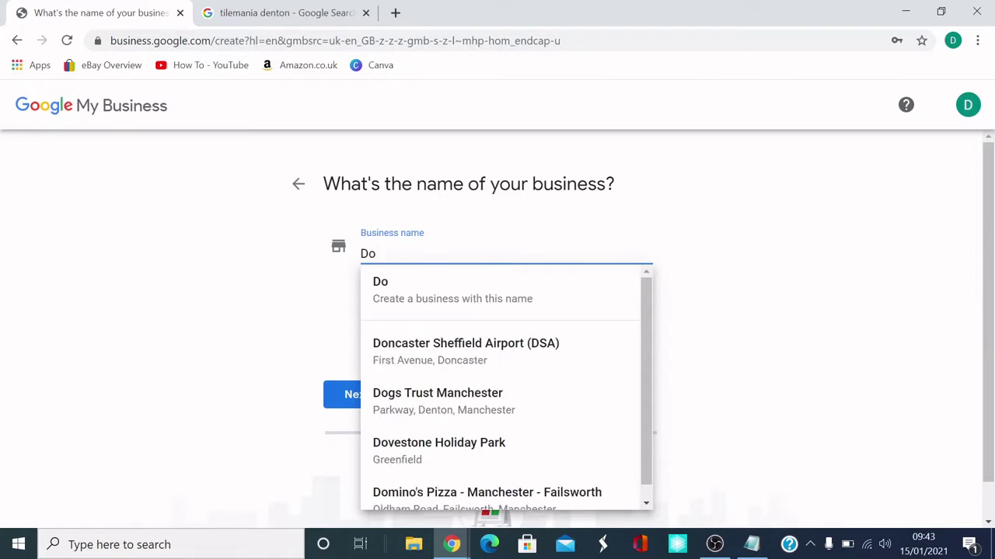
pyautogui.write(' That')
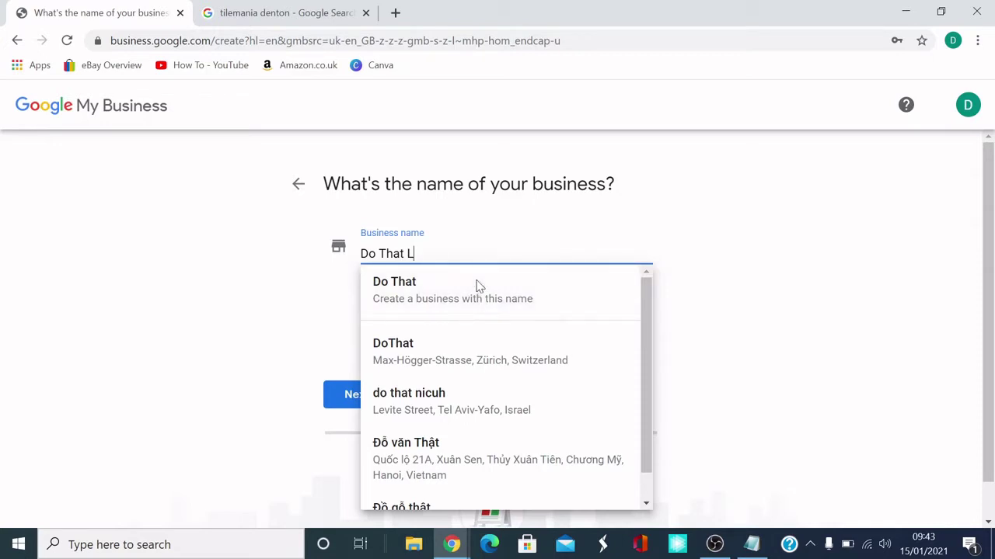
pyautogui.write(' LTD')
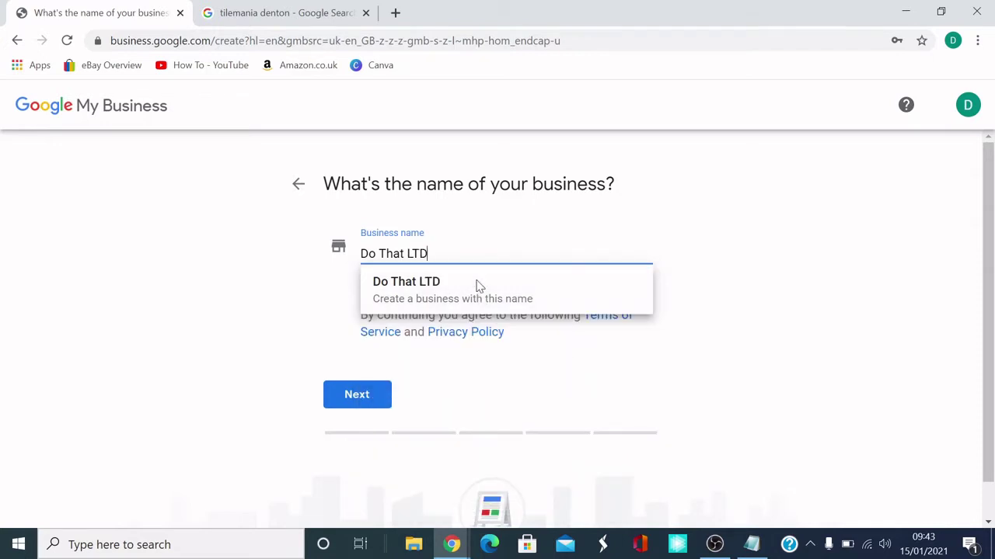
pyautogui.click(654, 375)
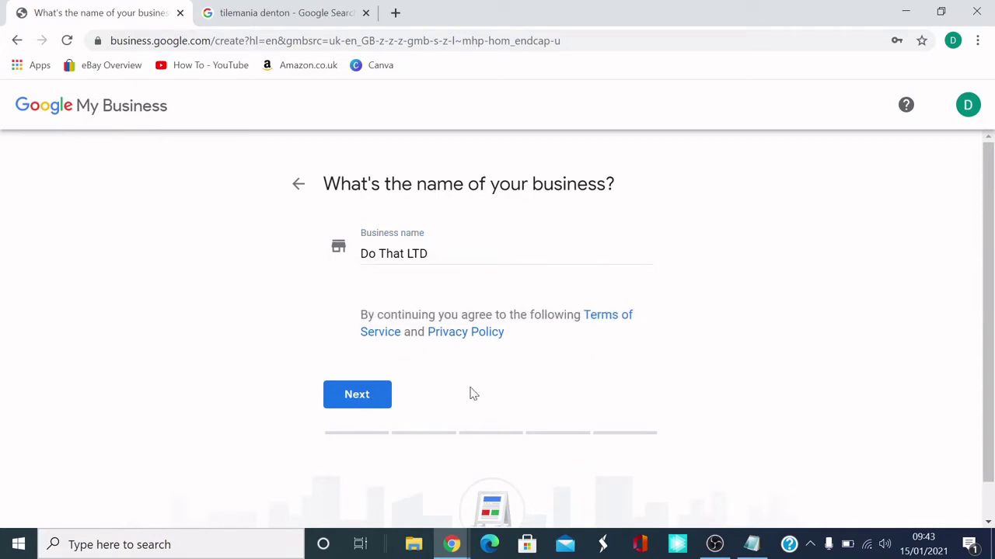
pyautogui.click(382, 404)
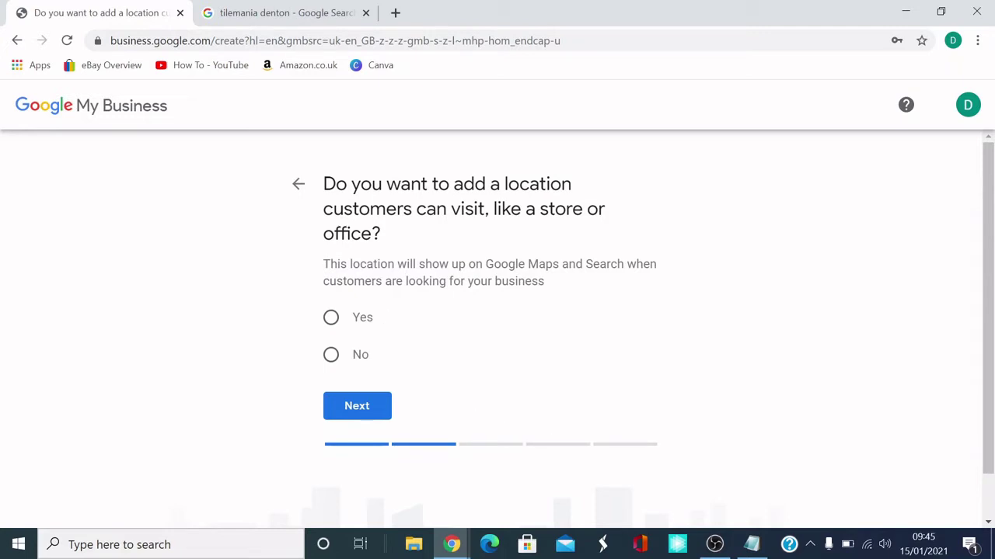
# - Confirm a customer-visitable location and submit the business's street, post town and postcode
pyautogui.click(334, 321)
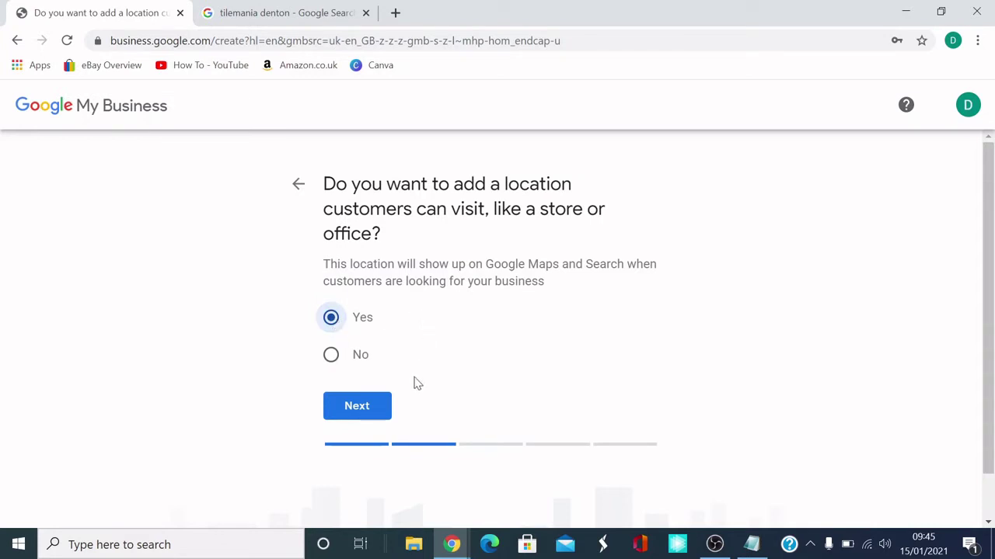
pyautogui.click(360, 405)
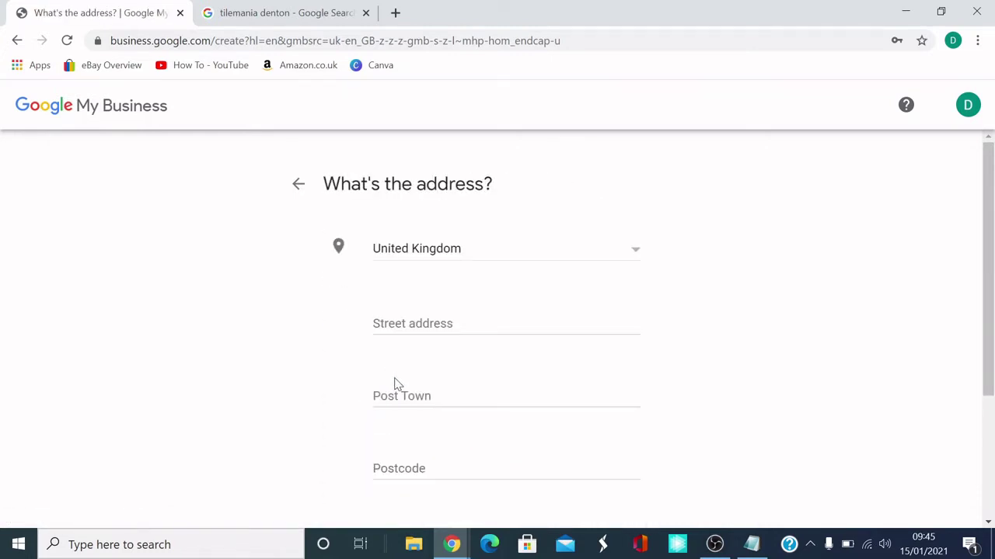
pyautogui.scroll(-1, 448, 382)
pyautogui.scroll(1, 469, 450)
pyautogui.scroll(-1, 340, 337)
pyautogui.scroll(1, 339, 337)
pyautogui.scroll(-1, 338, 338)
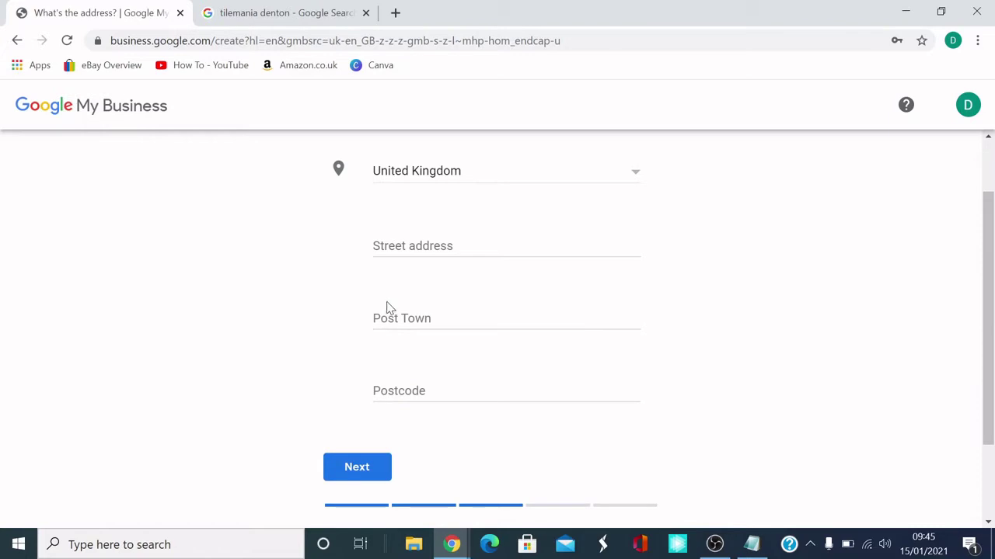
pyautogui.scroll(1, 384, 307)
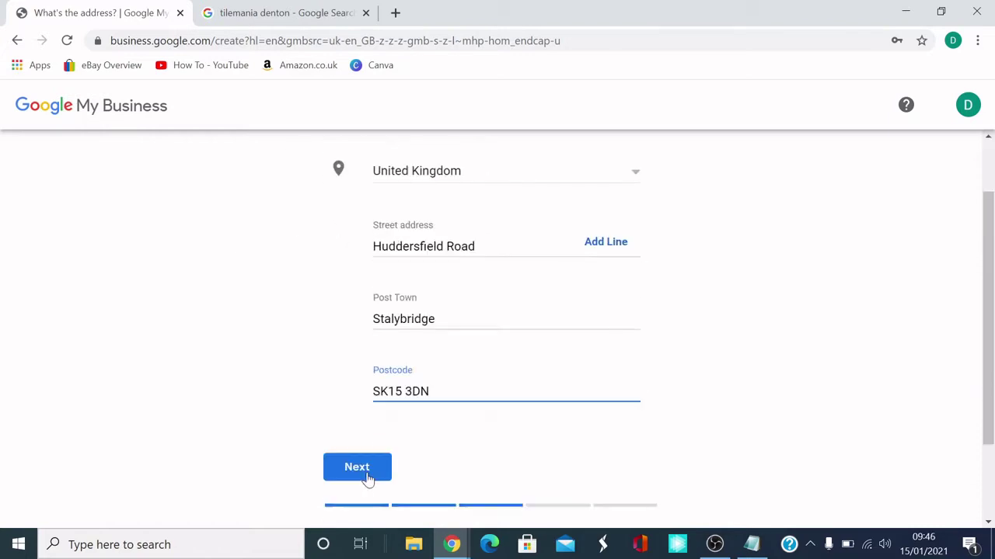
pyautogui.click(366, 471)
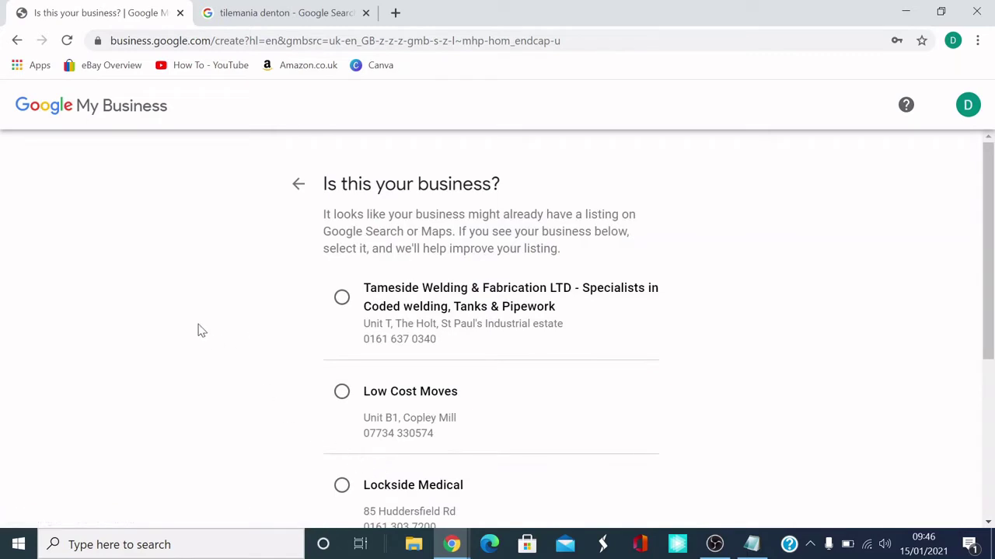
# - Mark 'None of these' for the suggested existing business listings
pyautogui.scroll(-1, 197, 328)
pyautogui.scroll(1, 209, 365)
pyautogui.scroll(-3, 210, 365)
pyautogui.click(344, 351)
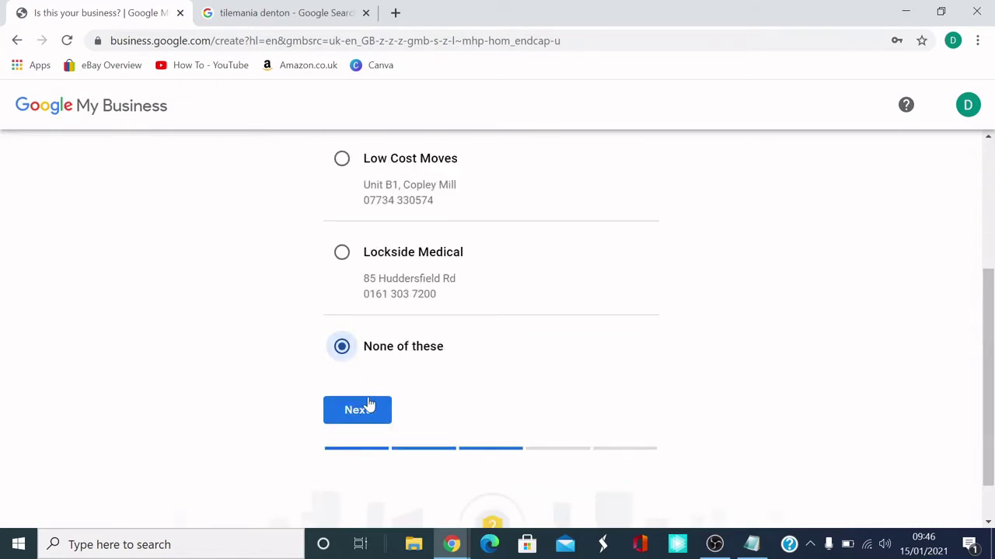
# - On the location map, roughly drag the marker toward DJI North West Drone Repairs
pyautogui.click(366, 410)
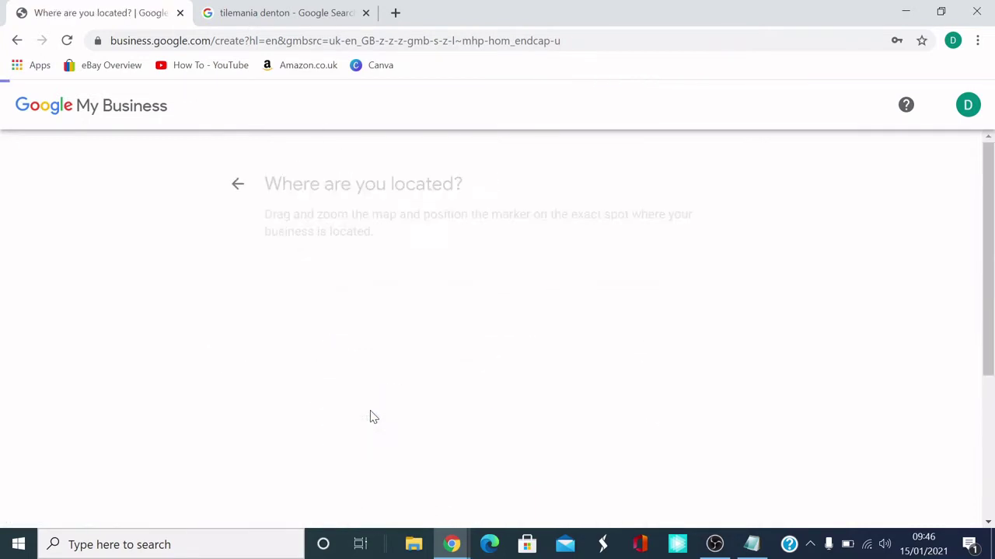
pyautogui.scroll(-1, 97, 324)
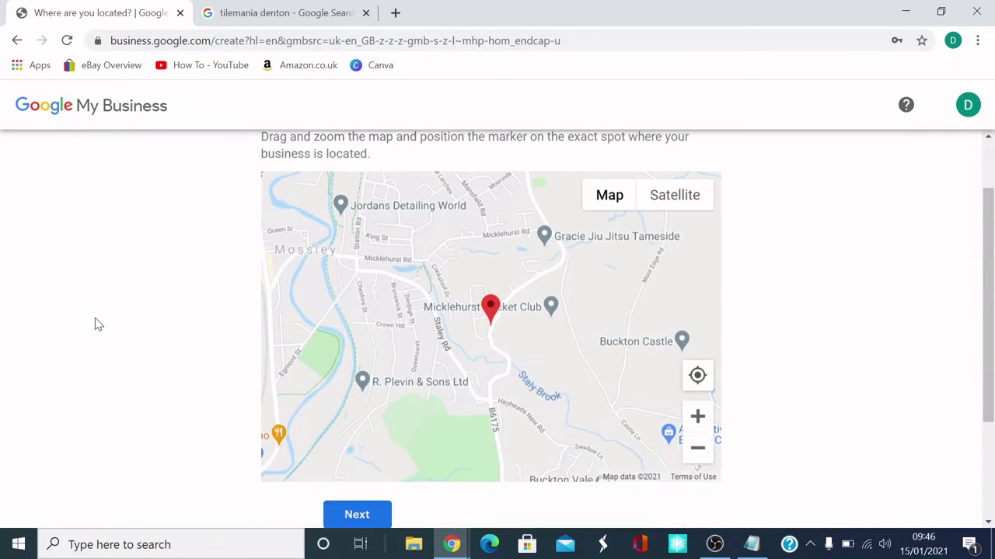
pyautogui.scroll(1, 95, 324)
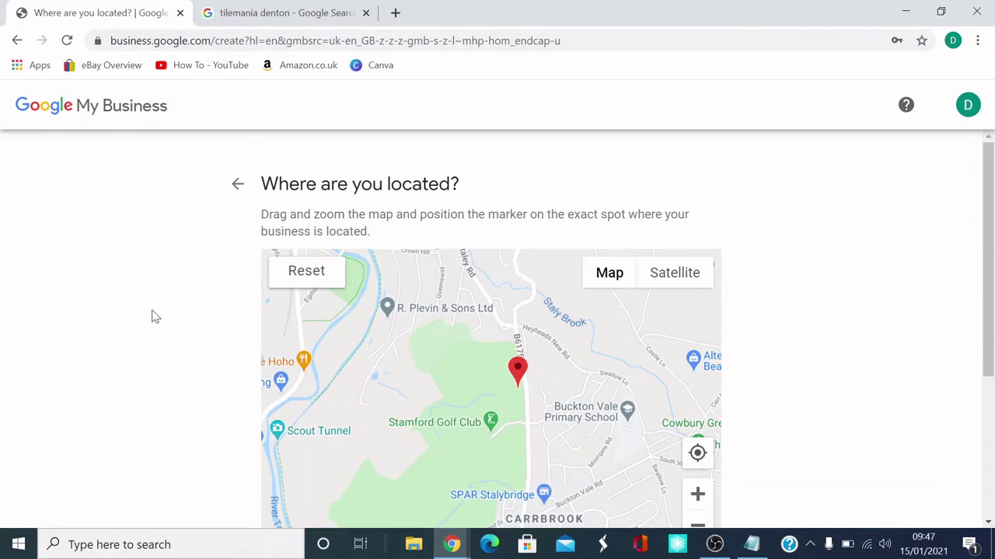
pyautogui.scroll(-1, 162, 357)
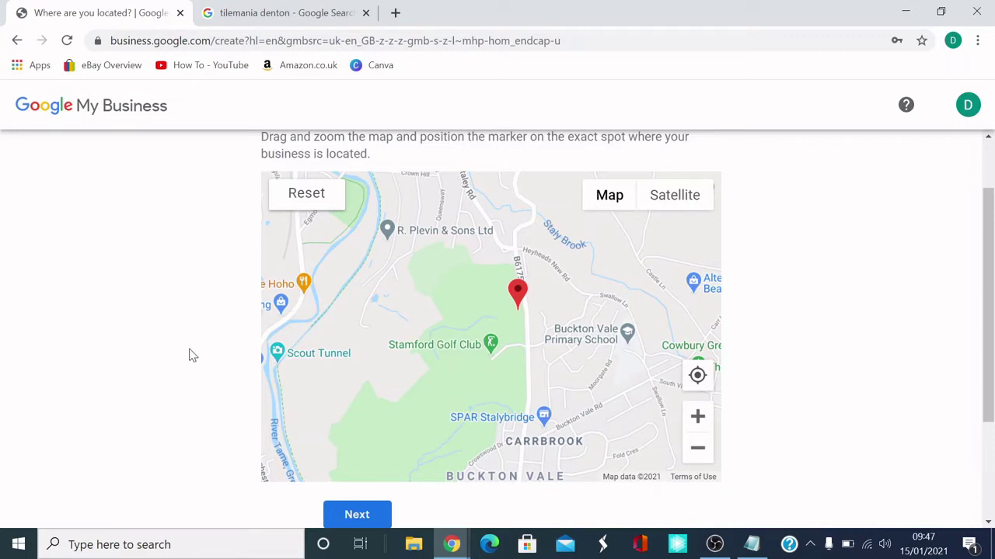
pyautogui.scroll(-1, 296, 240)
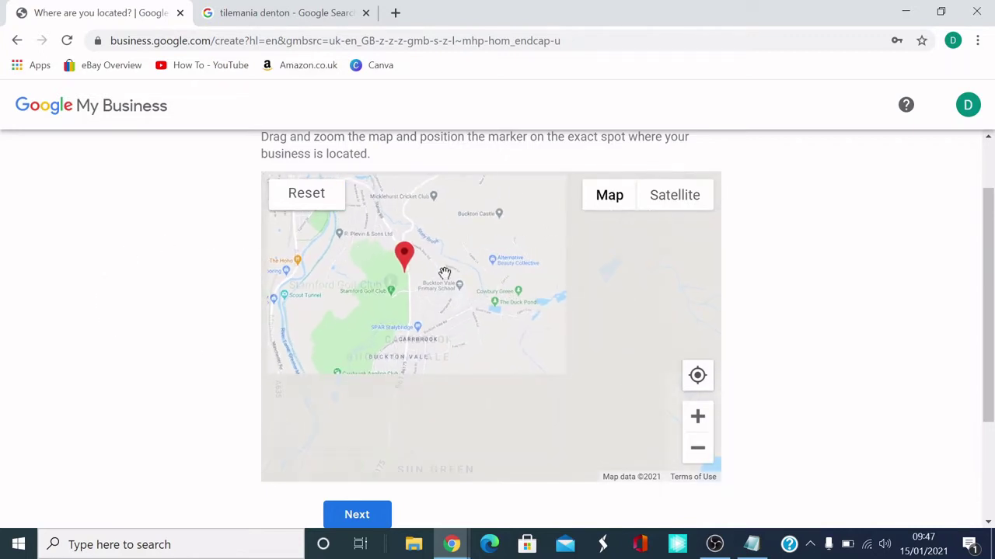
pyautogui.scroll(1, 413, 300)
pyautogui.scroll(-1, 413, 300)
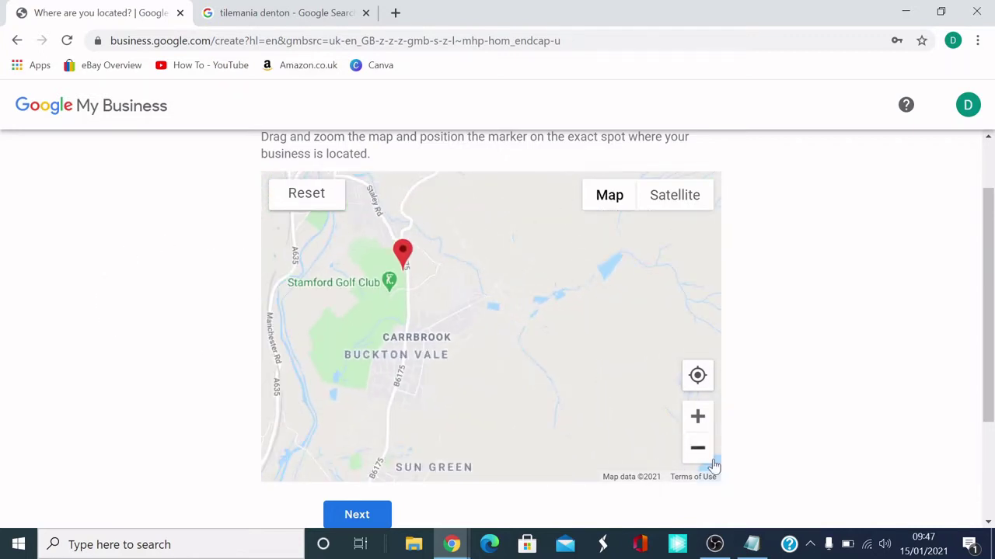
pyautogui.click(697, 418)
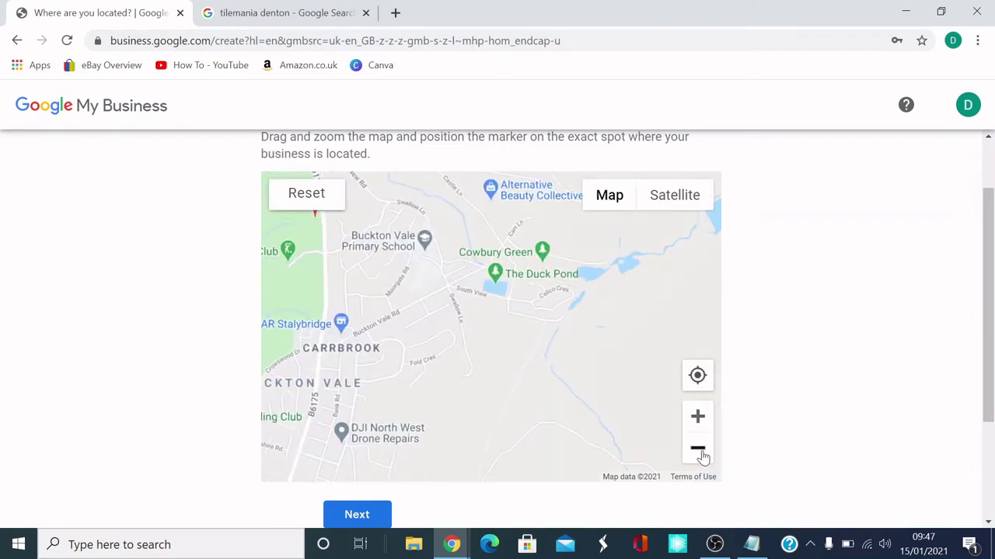
pyautogui.click(698, 449)
pyautogui.click(697, 416)
pyautogui.moveTo(446, 378); pyautogui.dragTo(537, 379)
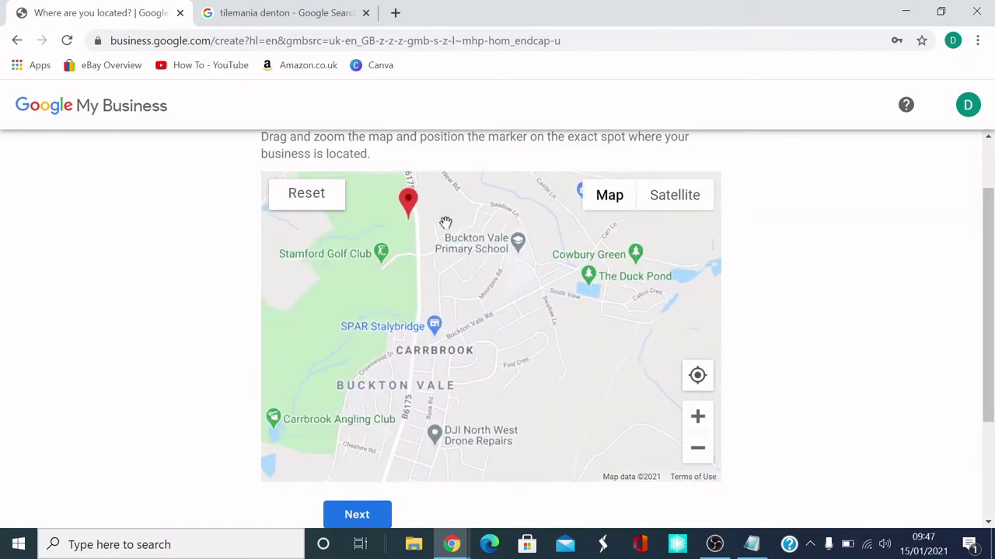
pyautogui.moveTo(407, 206)
pyautogui.mouseDown()
pyautogui.moveTo(446, 227)
pyautogui.moveTo(414, 437)
pyautogui.moveTo(397, 266)
pyautogui.moveTo(393, 340)
pyautogui.moveTo(362, 420)
pyautogui.moveTo(466, 329)
pyautogui.moveTo(448, 239)
pyautogui.moveTo(472, 238)
pyautogui.moveTo(470, 266)
pyautogui.moveTo(505, 285)
pyautogui.mouseUp()
pyautogui.scroll(-1, 435, 435)
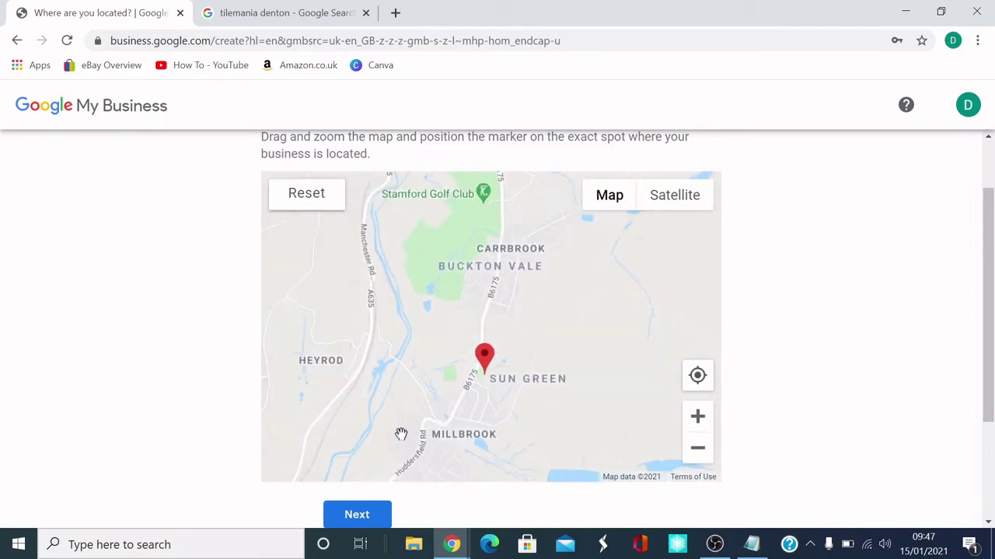
pyautogui.scroll(1, 401, 434)
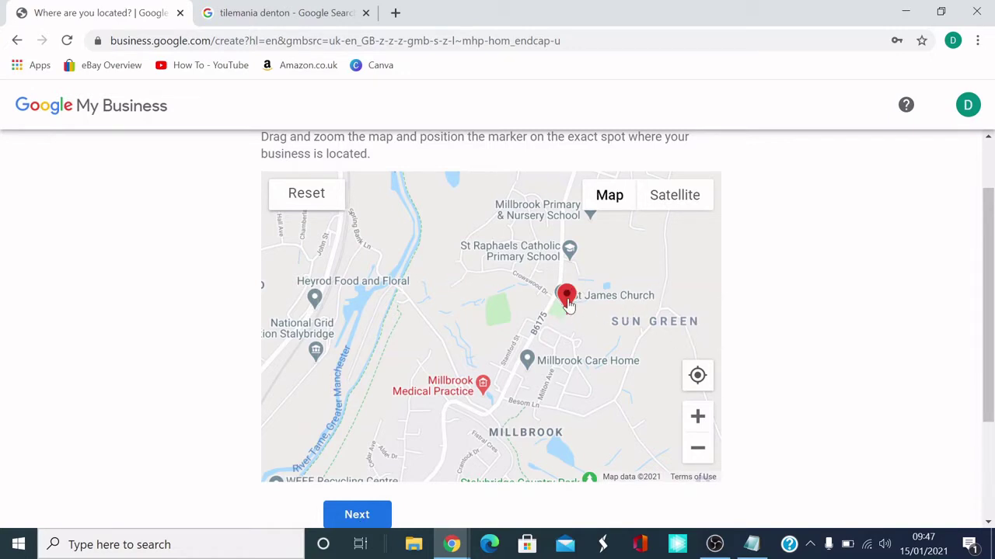
# - Zoom in and fine-tune the marker beside Colours Fundraising Fashion Show, then confirm
pyautogui.moveTo(568, 307)
pyautogui.mouseDown()
pyautogui.moveTo(530, 384)
pyautogui.moveTo(480, 448)
pyautogui.moveTo(514, 350)
pyautogui.moveTo(523, 251)
pyautogui.moveTo(418, 359)
pyautogui.moveTo(545, 308)
pyautogui.moveTo(497, 309)
pyautogui.moveTo(454, 333)
pyautogui.mouseUp()
pyautogui.click(698, 420)
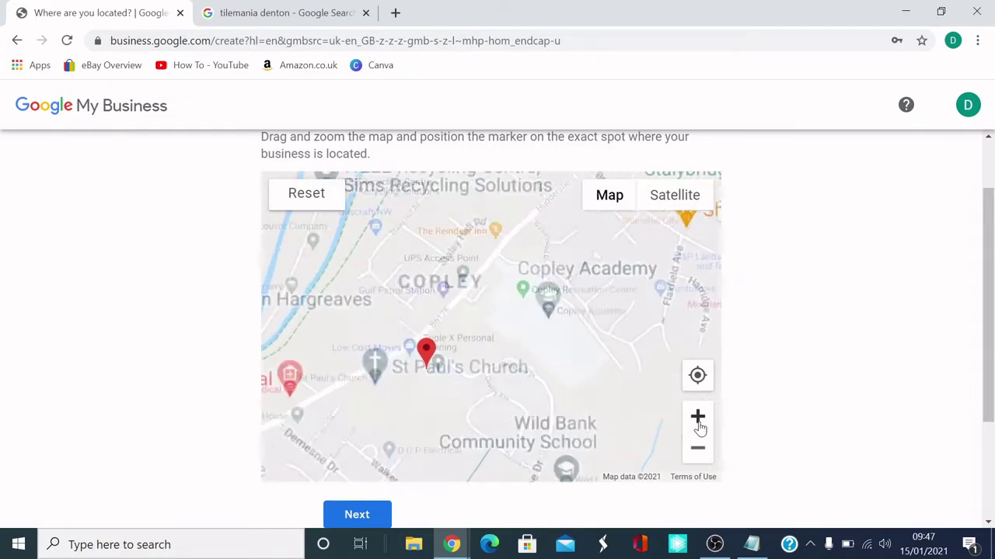
pyautogui.click(698, 419)
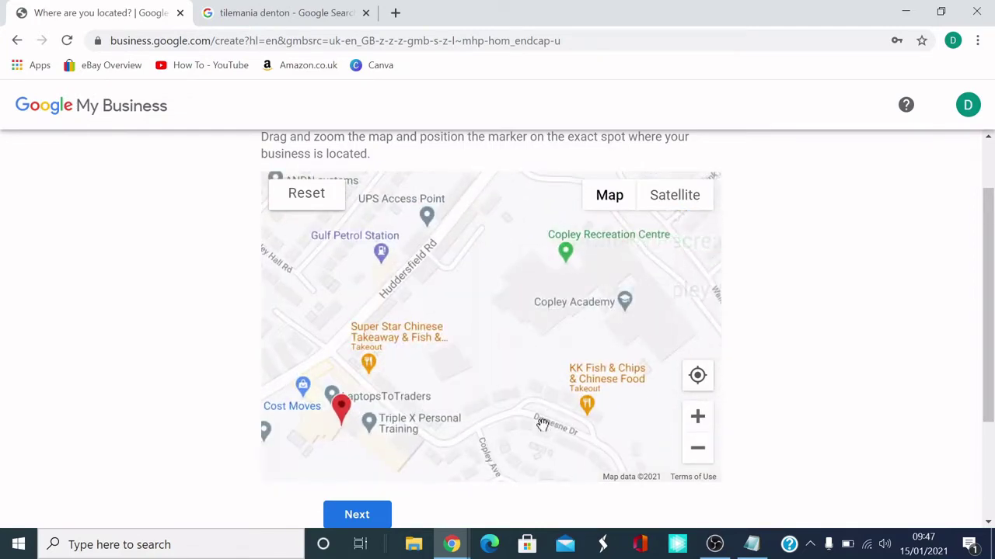
pyautogui.click(697, 420)
pyautogui.moveTo(493, 391)
pyautogui.mouseDown()
pyautogui.moveTo(617, 295)
pyautogui.moveTo(664, 306)
pyautogui.moveTo(651, 296)
pyautogui.moveTo(539, 400)
pyautogui.moveTo(620, 391)
pyautogui.moveTo(568, 364)
pyautogui.moveTo(555, 442)
pyautogui.moveTo(531, 402)
pyautogui.moveTo(542, 309)
pyautogui.mouseUp()
pyautogui.click(697, 417)
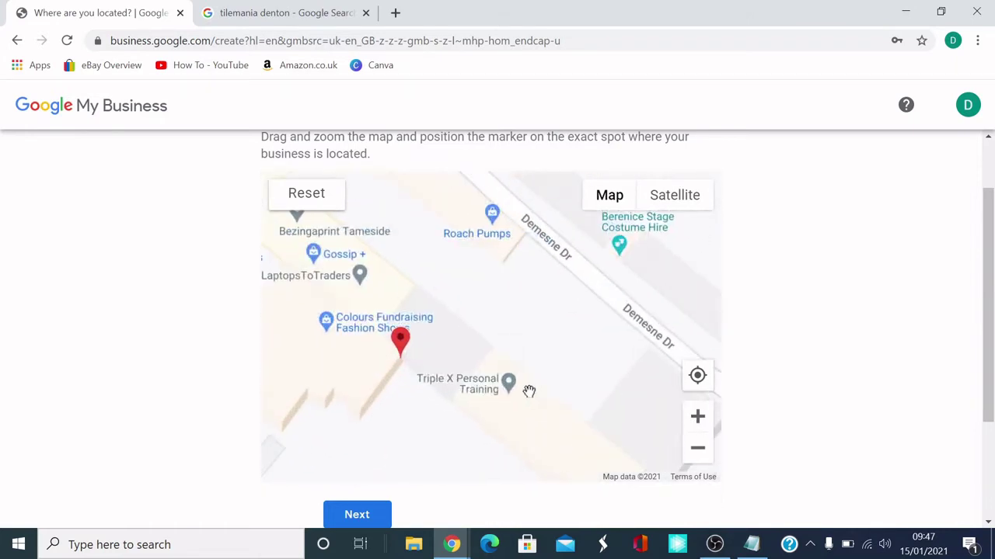
pyautogui.moveTo(399, 350); pyautogui.dragTo(413, 336)
pyautogui.moveTo(428, 219)
pyautogui.mouseDown()
pyautogui.moveTo(502, 340)
pyautogui.moveTo(494, 258)
pyautogui.mouseUp()
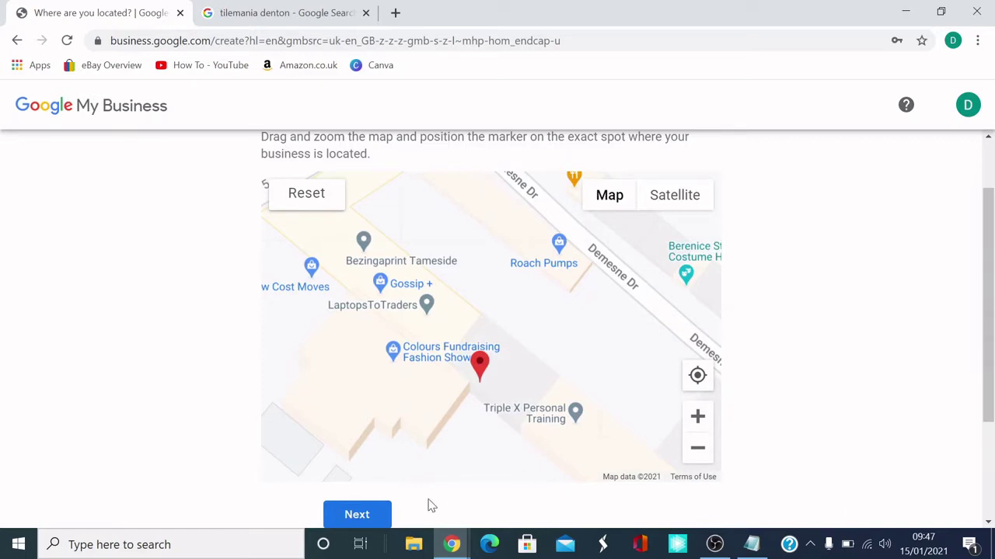
pyautogui.click(351, 513)
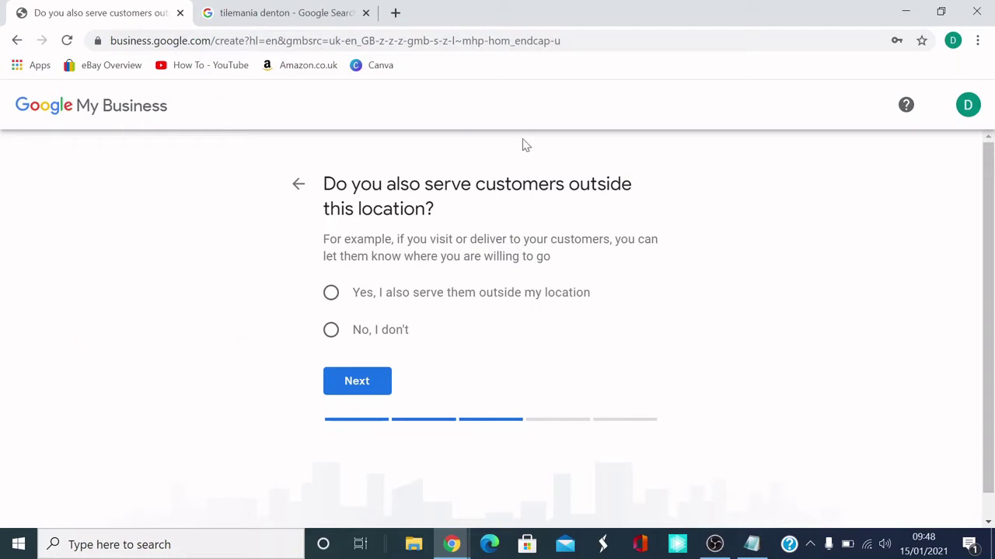
# - Answer 'Yes, I also serve them outside my location' and continue to service areas
pyautogui.click(331, 293)
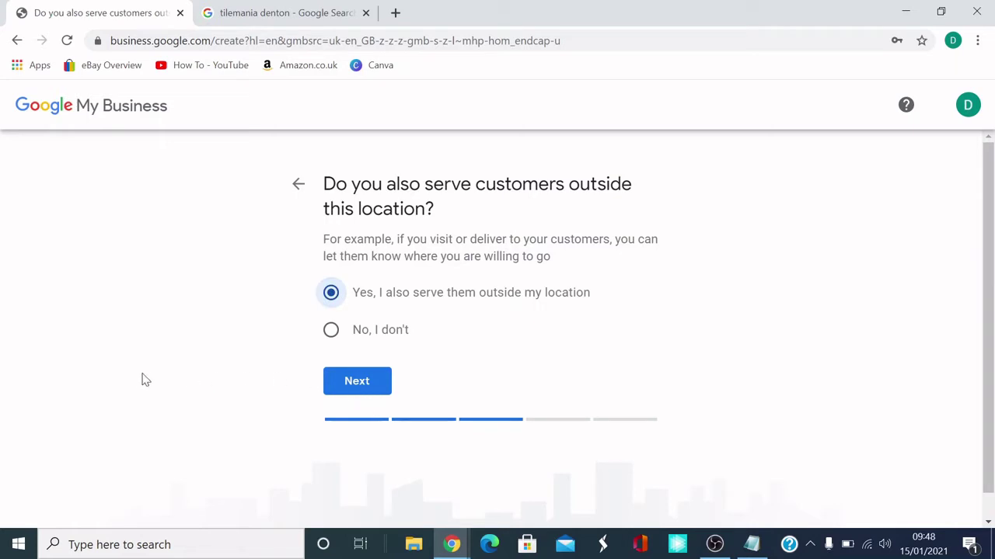
pyautogui.click(349, 380)
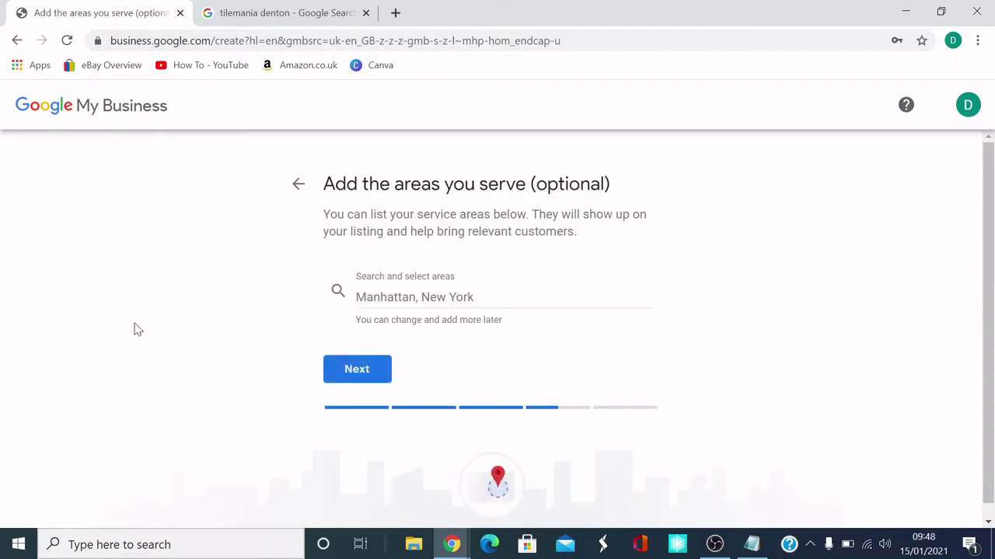
# - Keep Tameside, UK as the sole service area, removing the added Manchester, UK
pyautogui.click(359, 297)
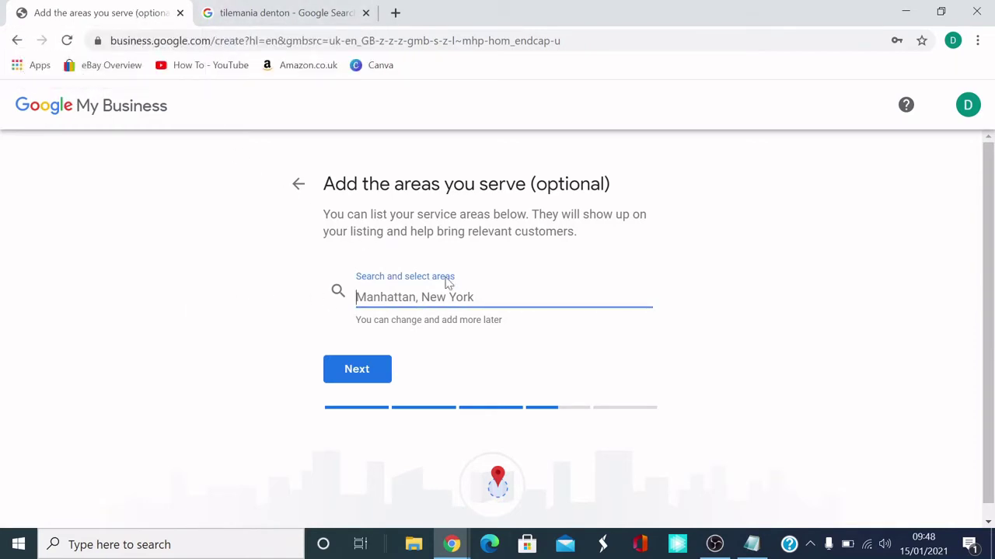
pyautogui.write('Tamesid')
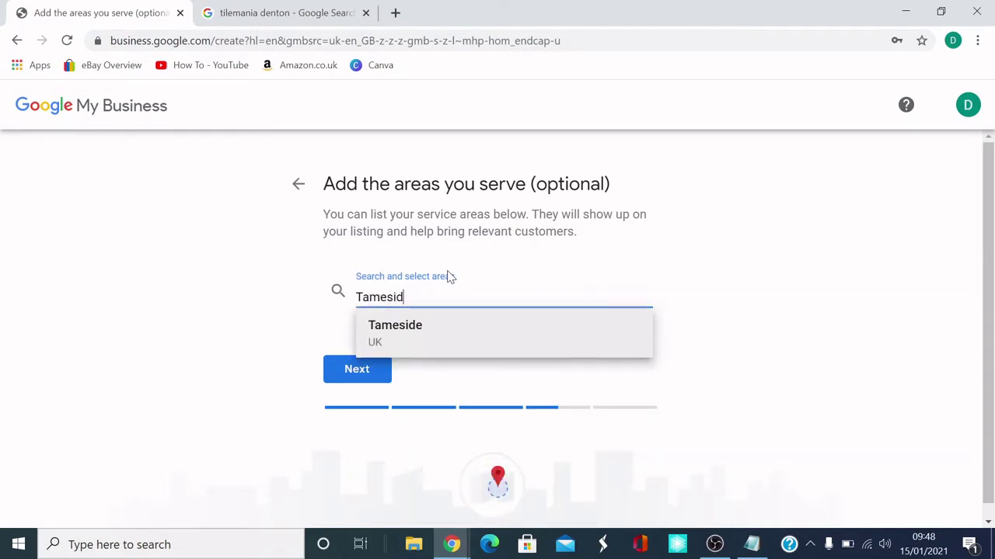
pyautogui.write('fe')
pyautogui.click(414, 329)
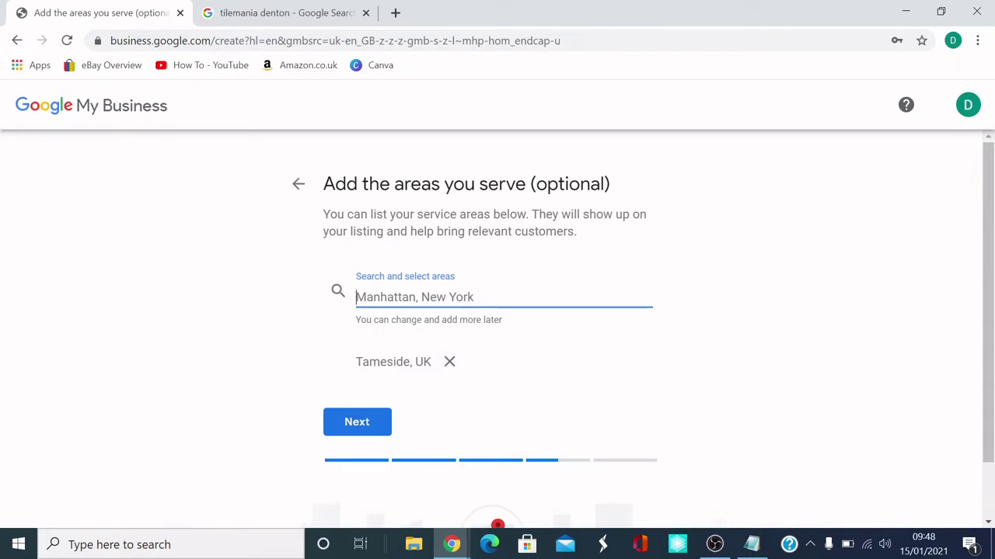
pyautogui.write('Manches')
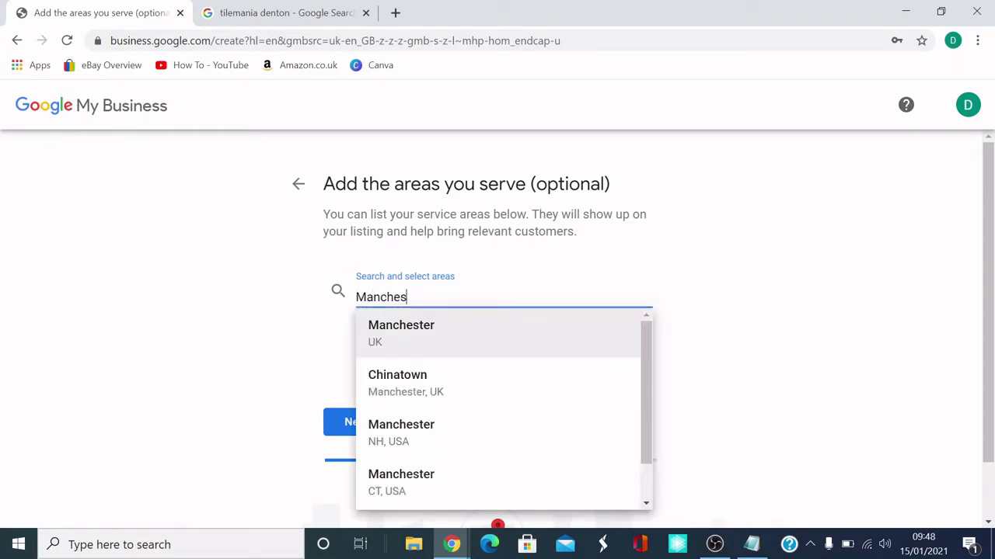
pyautogui.click(401, 327)
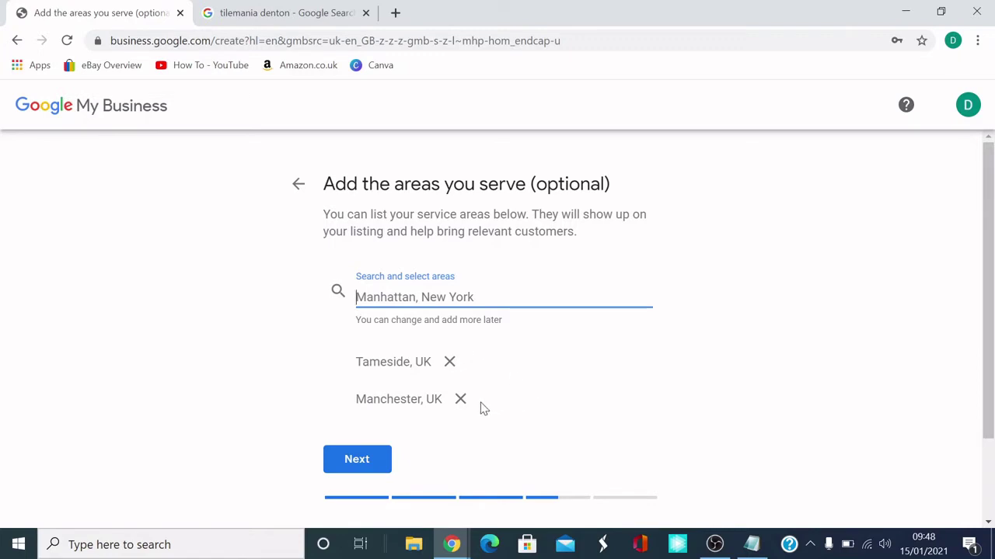
pyautogui.scroll(-1, 491, 397)
pyautogui.scroll(1, 513, 387)
pyautogui.click(460, 400)
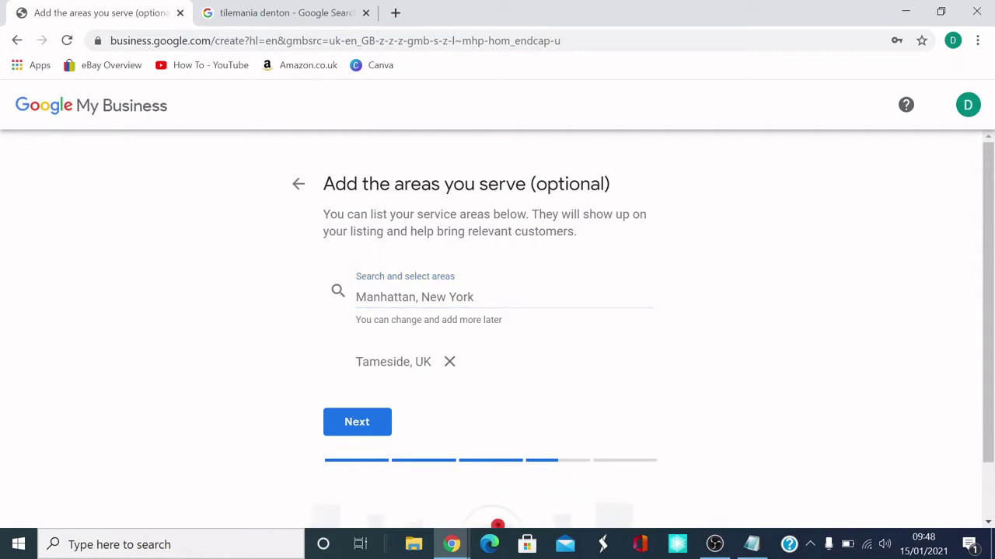
pyautogui.click(342, 426)
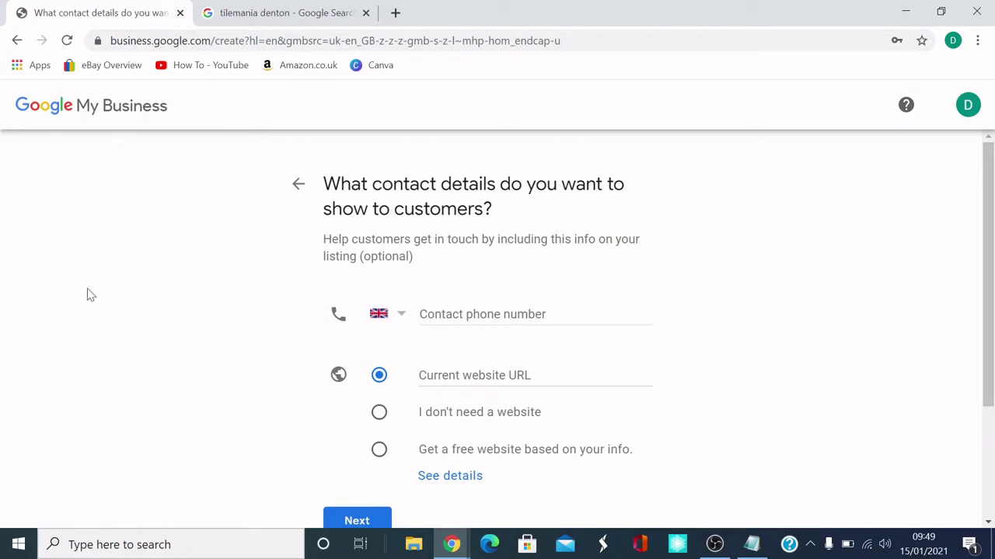
# - Review the free website details, then choose 'I don't need a website' and continue
pyautogui.scroll(-1, 43, 248)
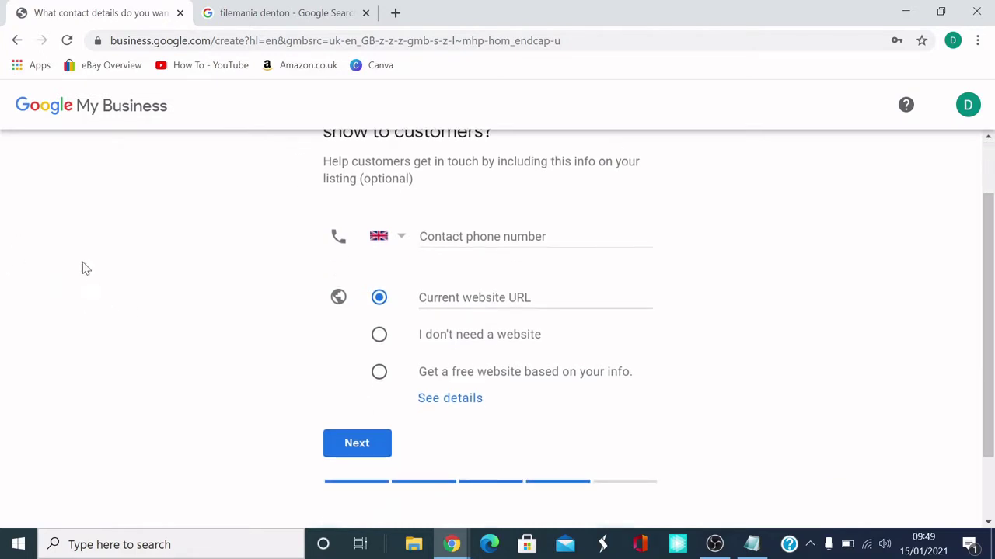
pyautogui.click(429, 402)
pyautogui.scroll(-1, 437, 408)
pyautogui.scroll(1, 535, 342)
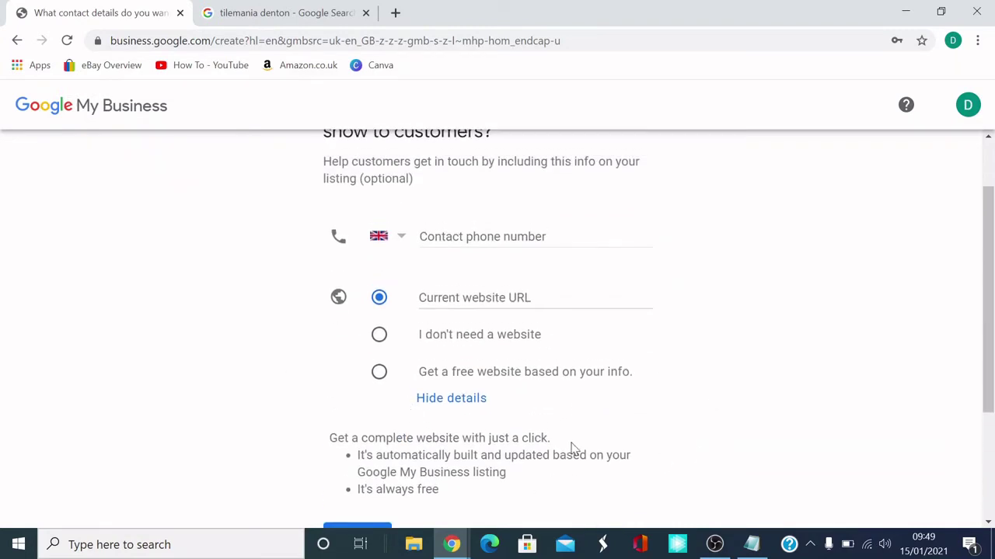
pyautogui.scroll(-1, 573, 444)
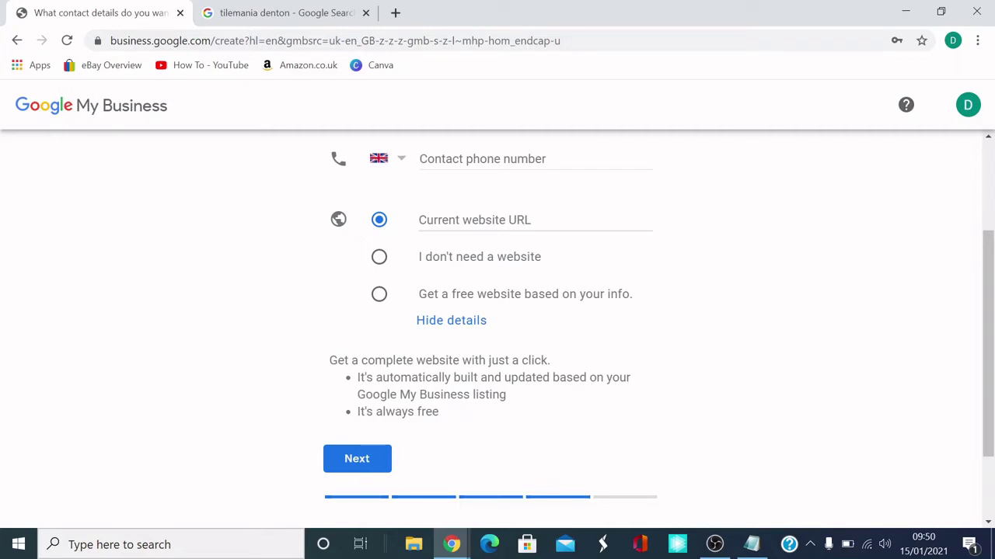
pyautogui.click(379, 256)
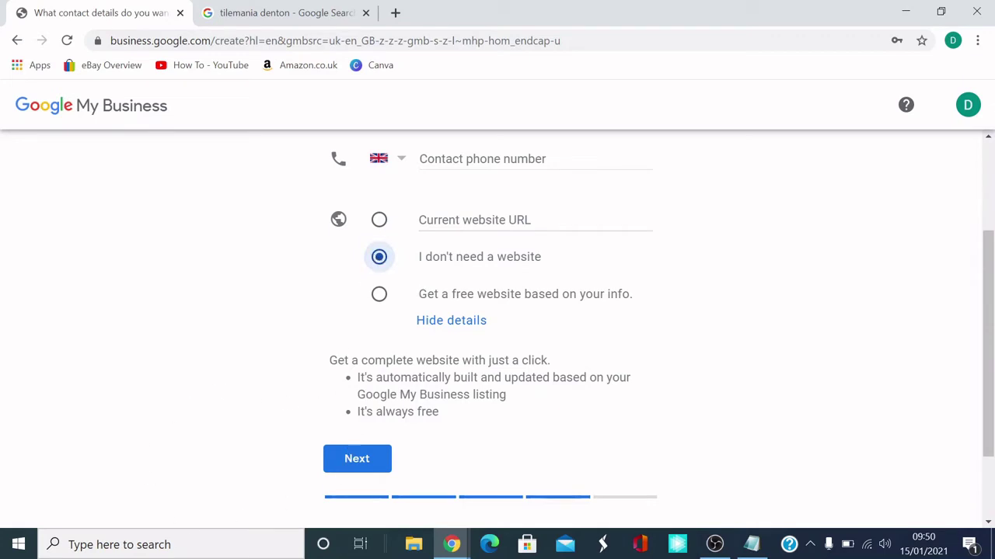
pyautogui.click(366, 460)
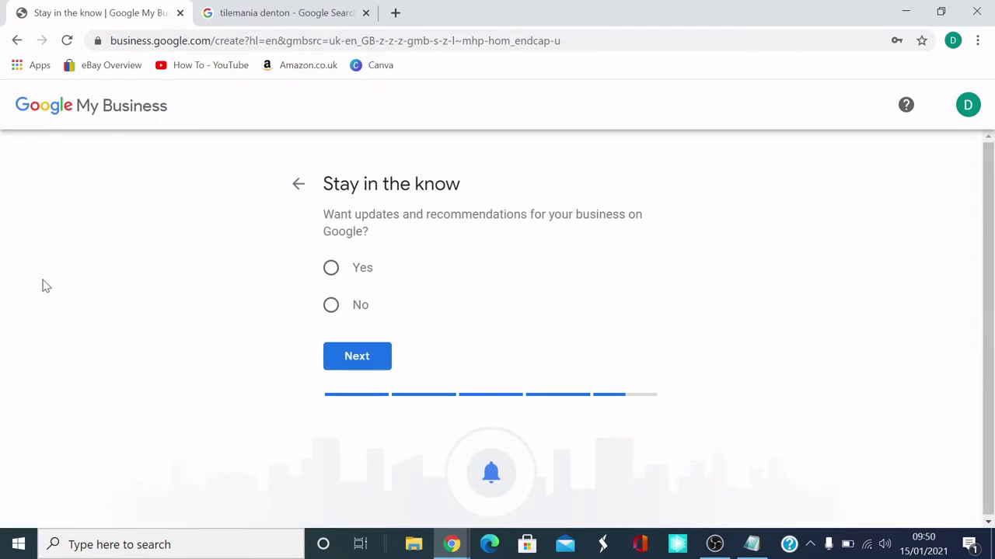
# - Answer Yes to receiving updates and recommendations and continue to the final page
pyautogui.click(331, 269)
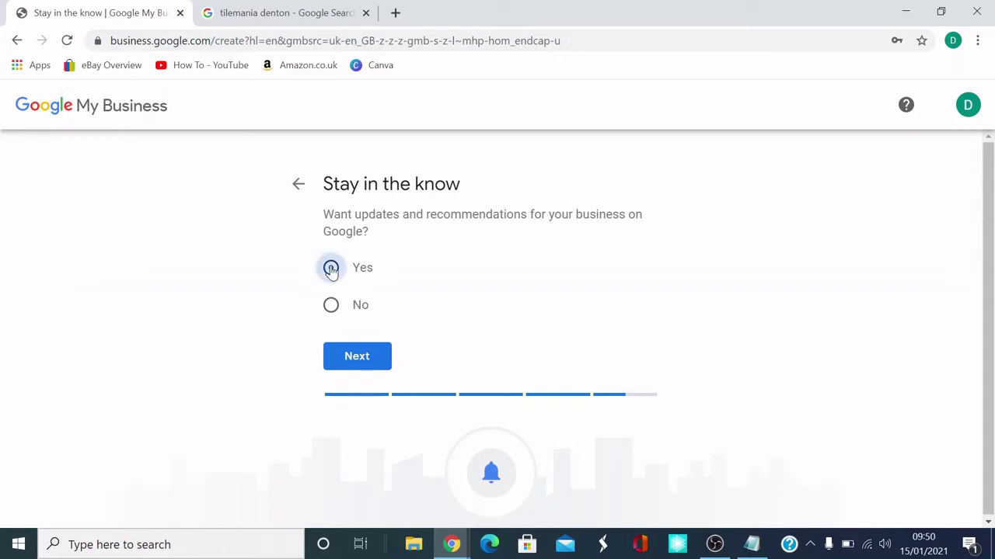
pyautogui.click(367, 364)
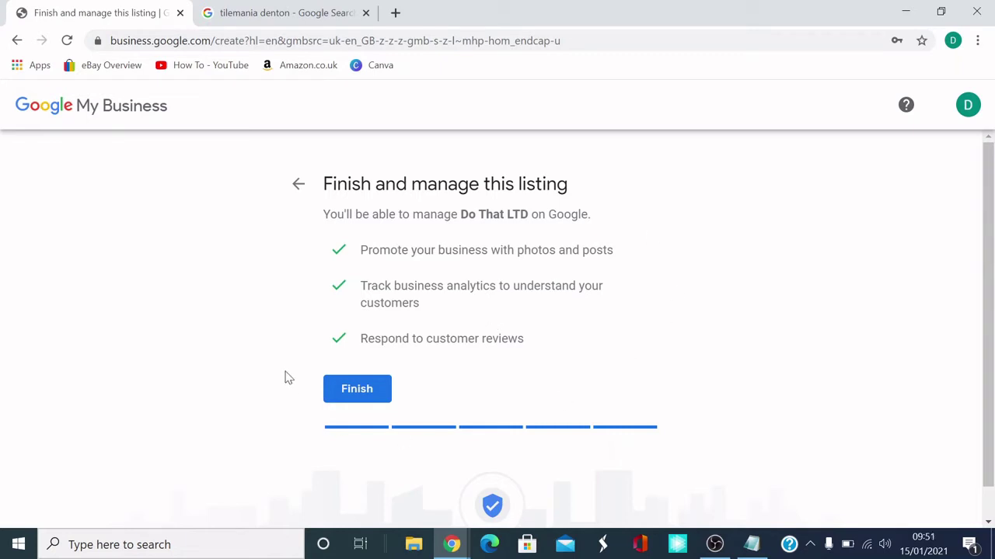
# - Finish the Do That LTD setup from the 'Finish and manage this listing' page
pyautogui.click(351, 395)
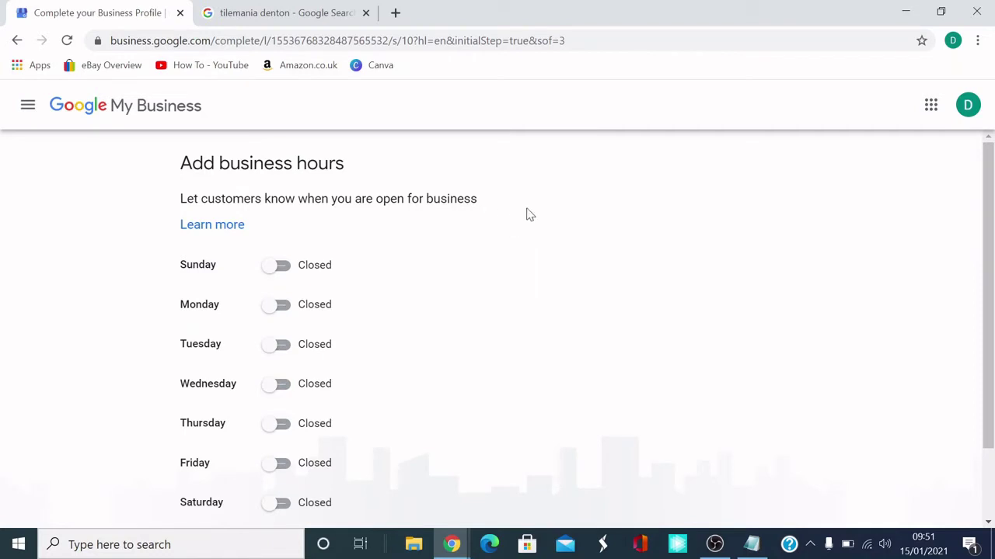
# - Mark Monday through Friday as open in the business hours
pyautogui.scroll(-1, 555, 236)
pyautogui.scroll(1, 555, 237)
pyautogui.scroll(-1, 371, 230)
pyautogui.click(277, 228)
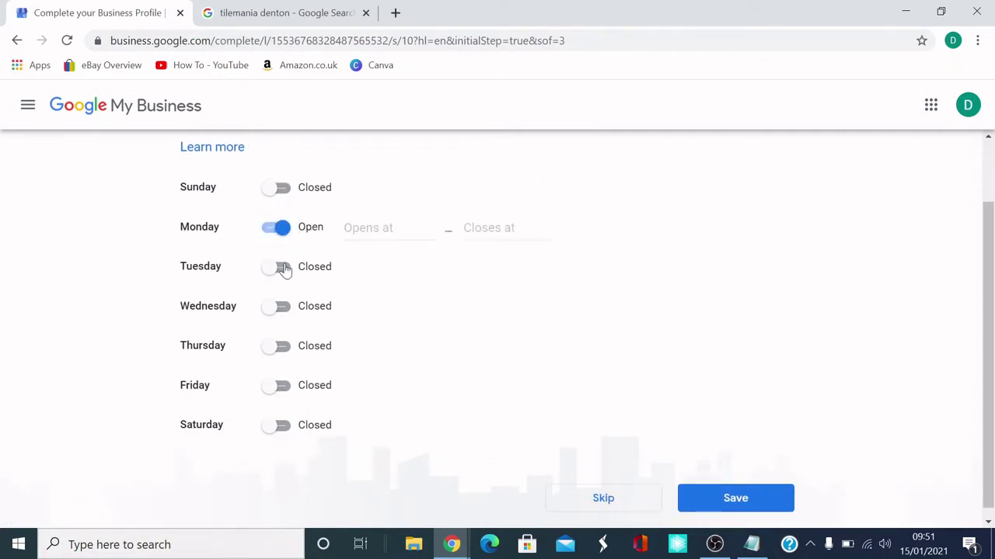
pyautogui.click(281, 268)
pyautogui.click(283, 309)
pyautogui.click(280, 347)
pyautogui.click(281, 386)
# - Set Monday's hours to 9:00 AM–5:00 AM
pyautogui.click(380, 227)
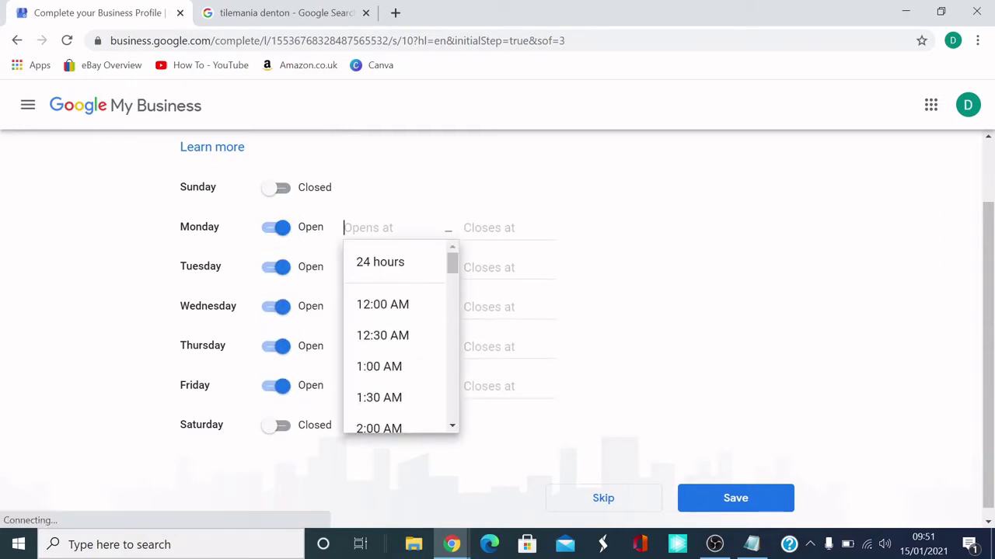
pyautogui.moveTo(454, 272); pyautogui.dragTo(455, 340)
pyautogui.click(419, 254)
pyautogui.click(488, 228)
pyautogui.moveTo(571, 270); pyautogui.dragTo(572, 302)
pyautogui.click(498, 282)
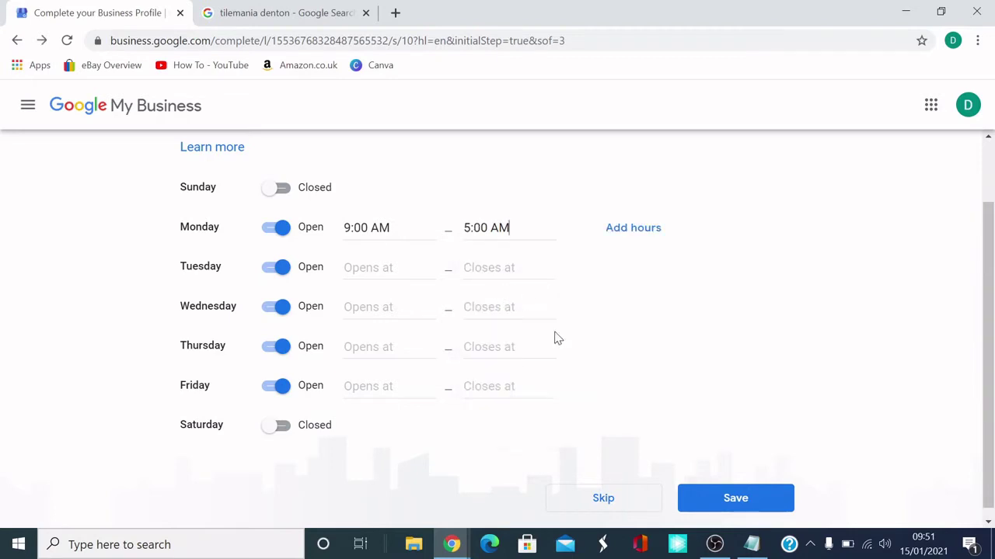
# - Mark Tuesday through Friday as closed again
pyautogui.click(285, 286)
pyautogui.click(278, 307)
pyautogui.click(277, 272)
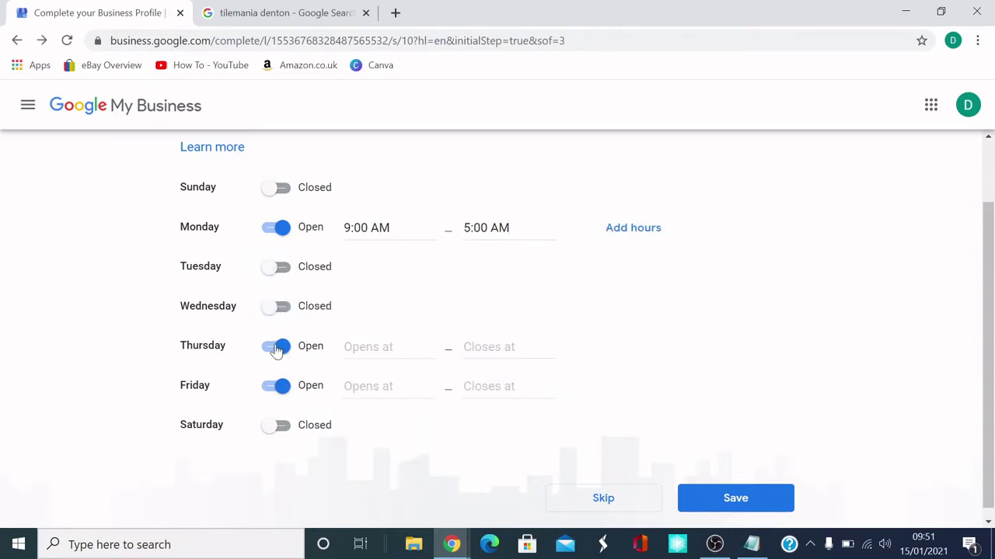
pyautogui.click(278, 347)
pyautogui.click(280, 386)
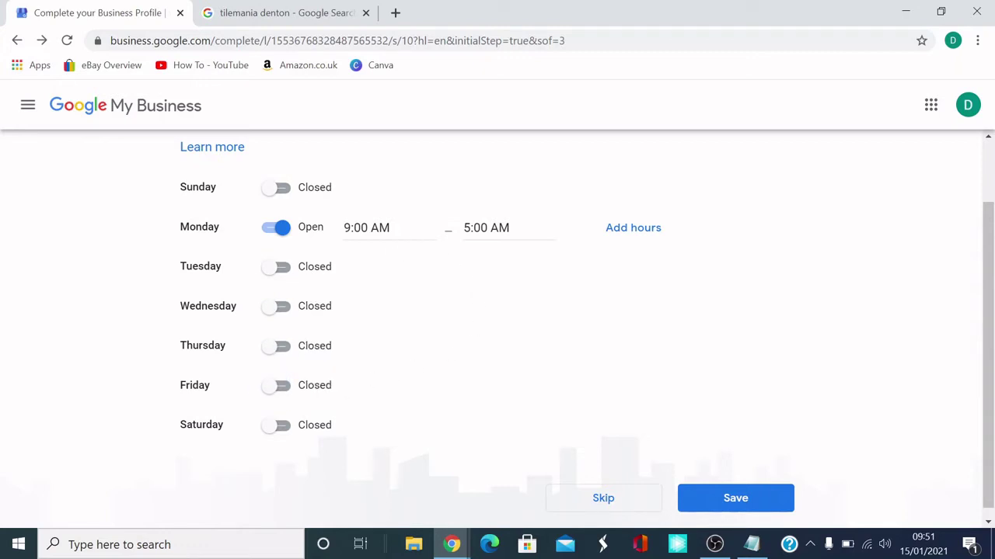
# - Add and remove an empty second Monday time range, then skip the hours step unsaved
pyautogui.click(631, 227)
pyautogui.click(511, 334)
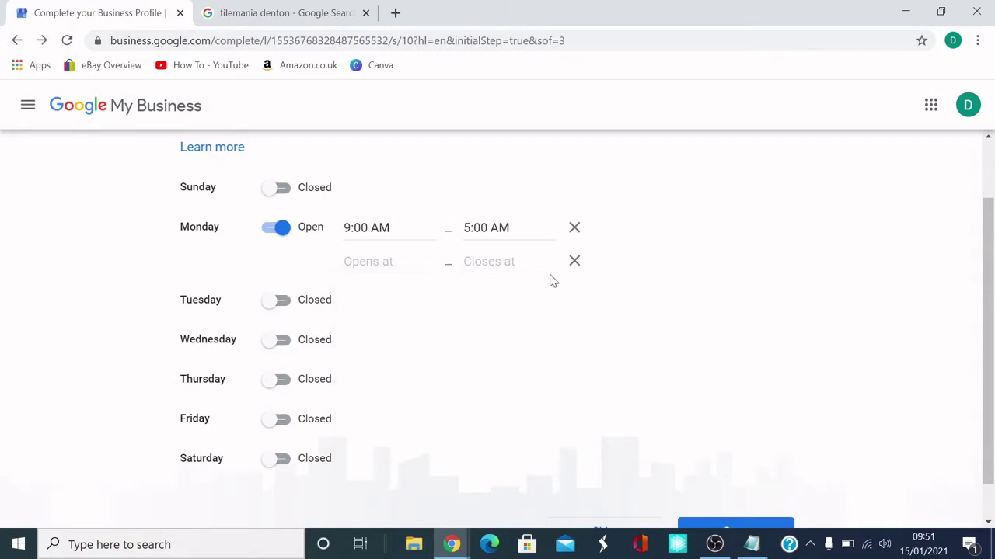
pyautogui.click(574, 261)
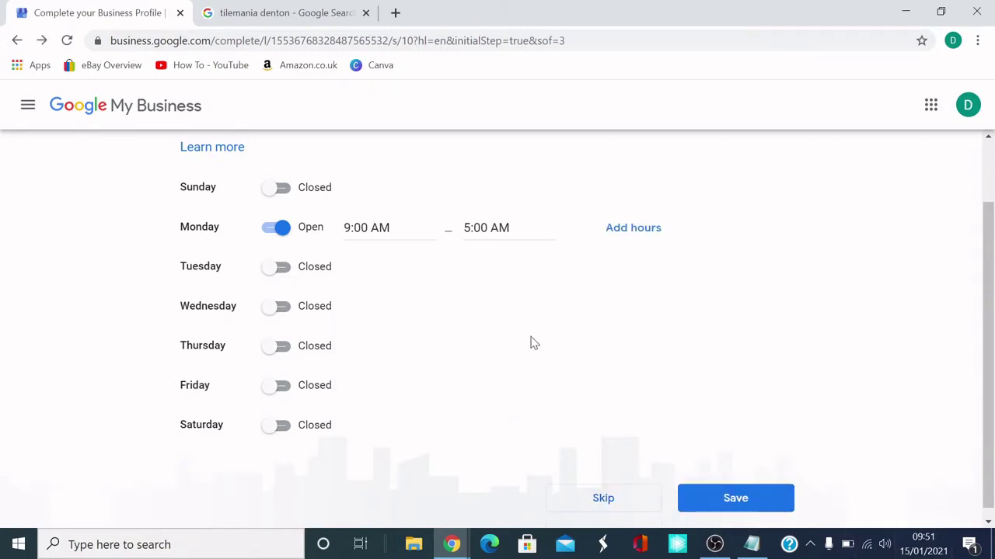
pyautogui.click(626, 507)
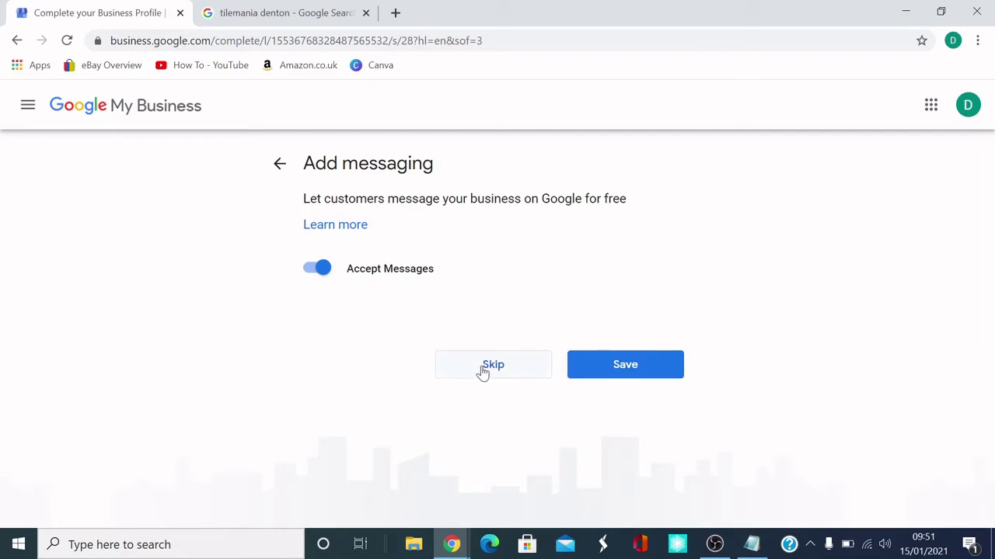
# - Turn Accept Messages off and skip past the messaging step
pyautogui.click(618, 371)
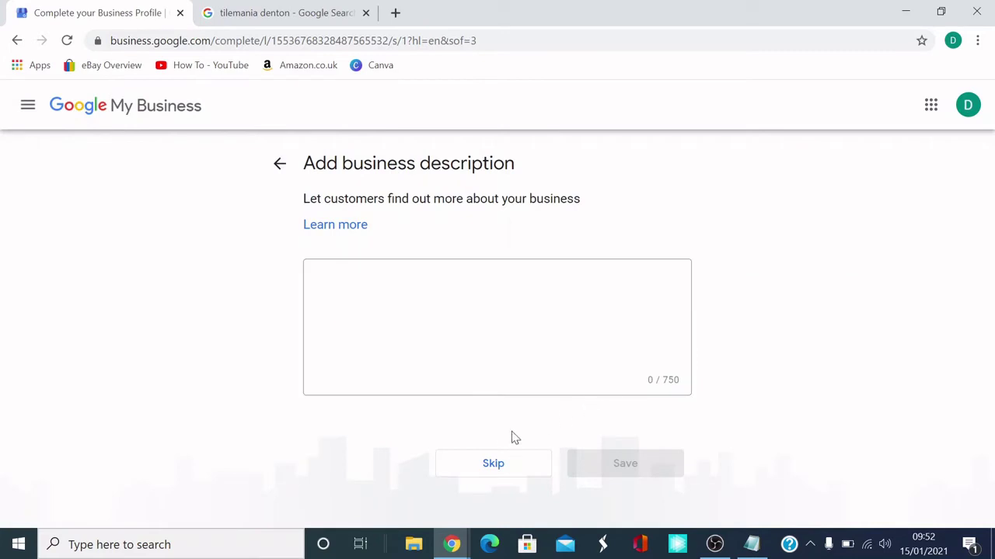
pyautogui.click(281, 166)
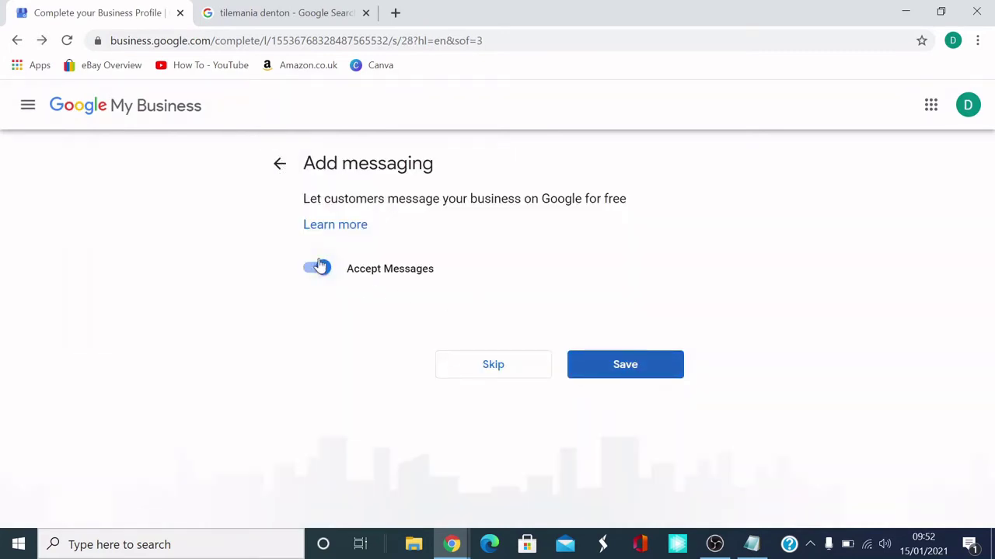
pyautogui.click(325, 272)
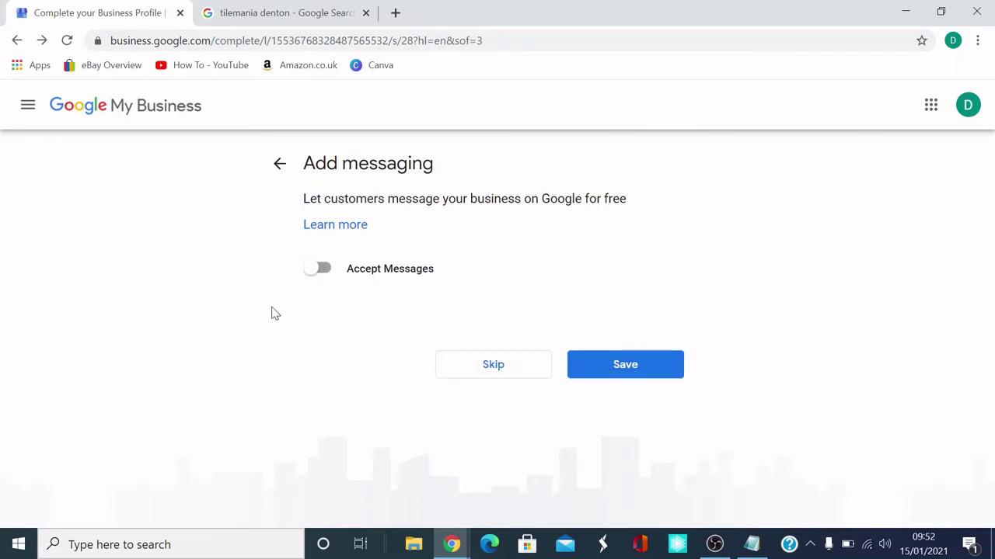
pyautogui.click(499, 367)
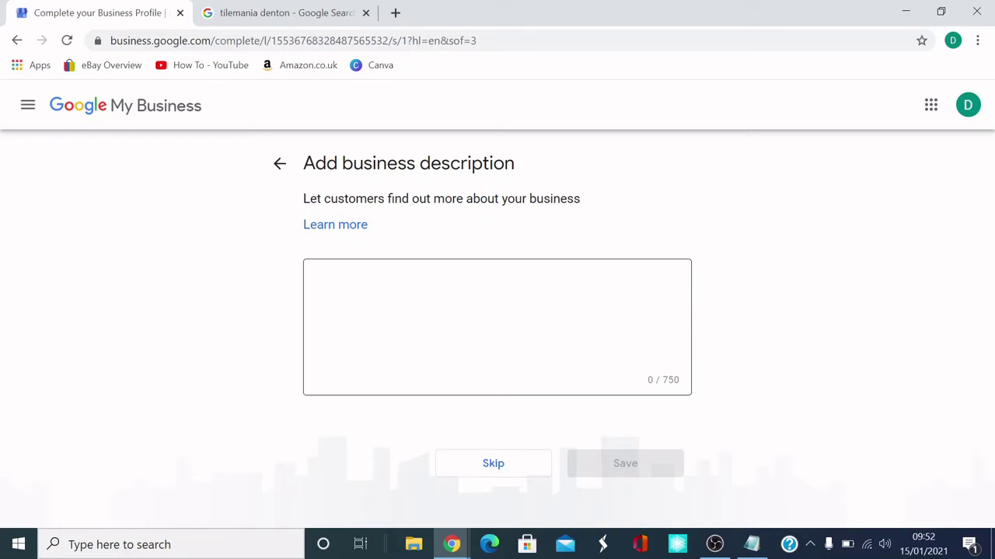
# - Describe the business as an online clothing retailer or bathroom fitter, then skip the step
pyautogui.click(316, 281)
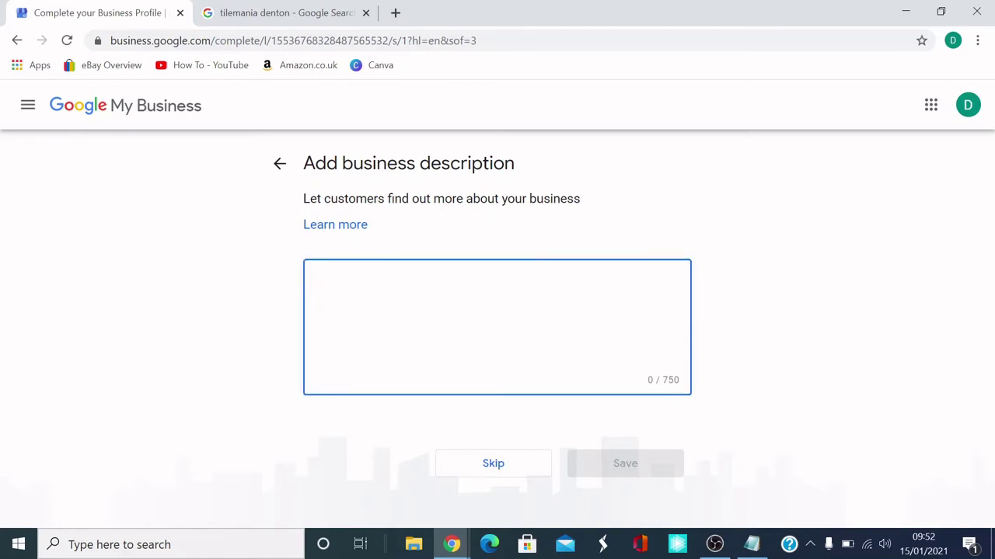
pyautogui.write('I am a ')
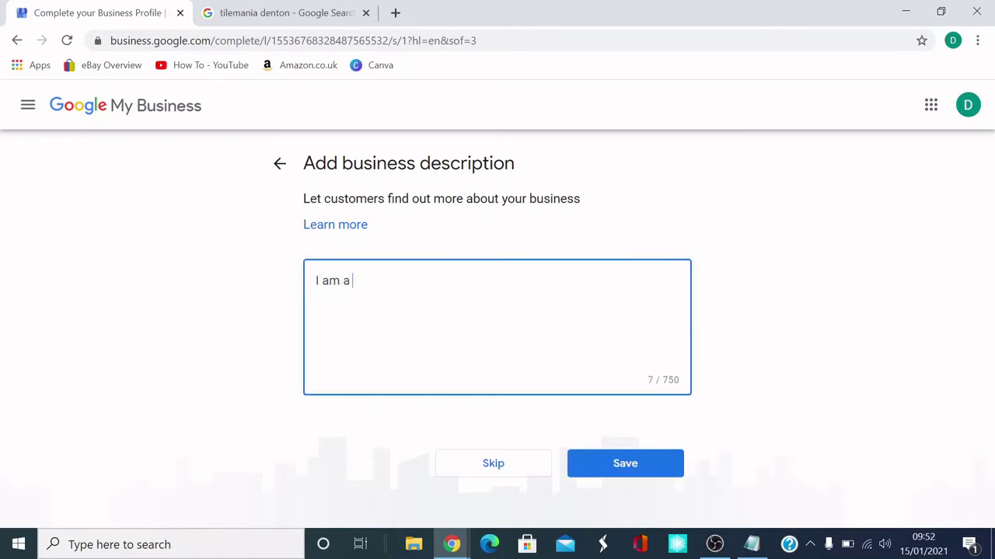
pyautogui.write('cnline clothing retai')
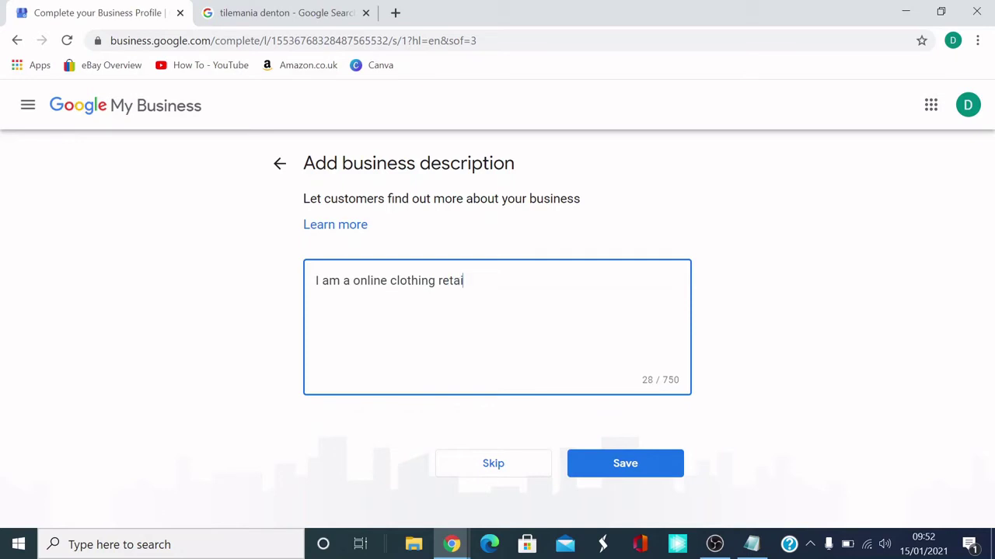
pyautogui.write("ler or I'm")
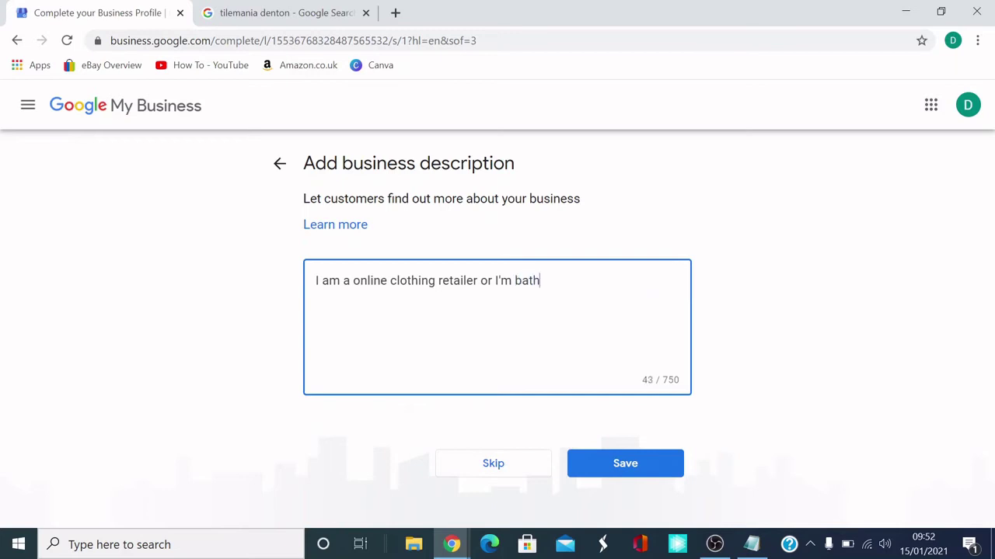
pyautogui.write('bathroom fi')
pyautogui.press('BackSpace')
pyautogui.press('BackSpace')
pyautogui.press('BackSpace')
pyautogui.press('BackSpace')
pyautogui.write('tter')
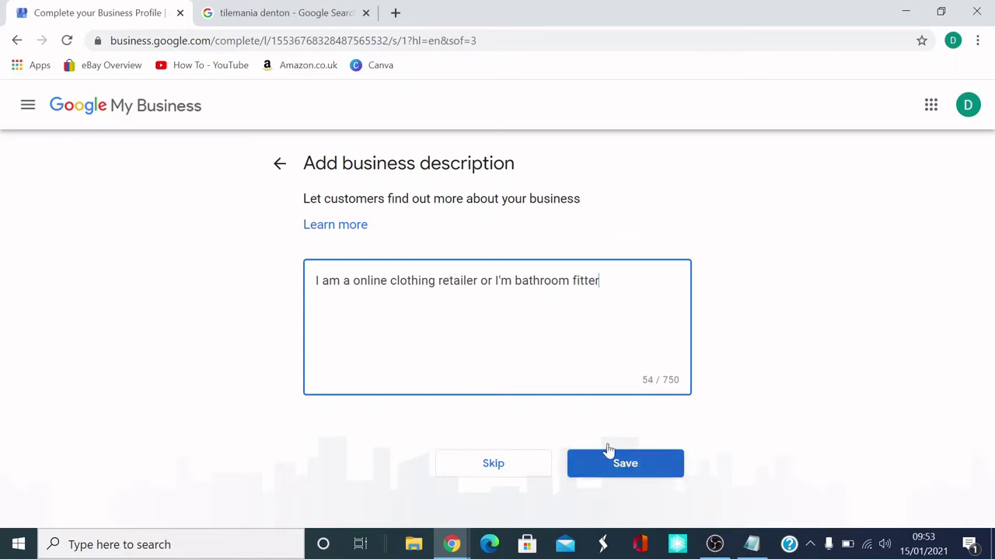
pyautogui.click(507, 468)
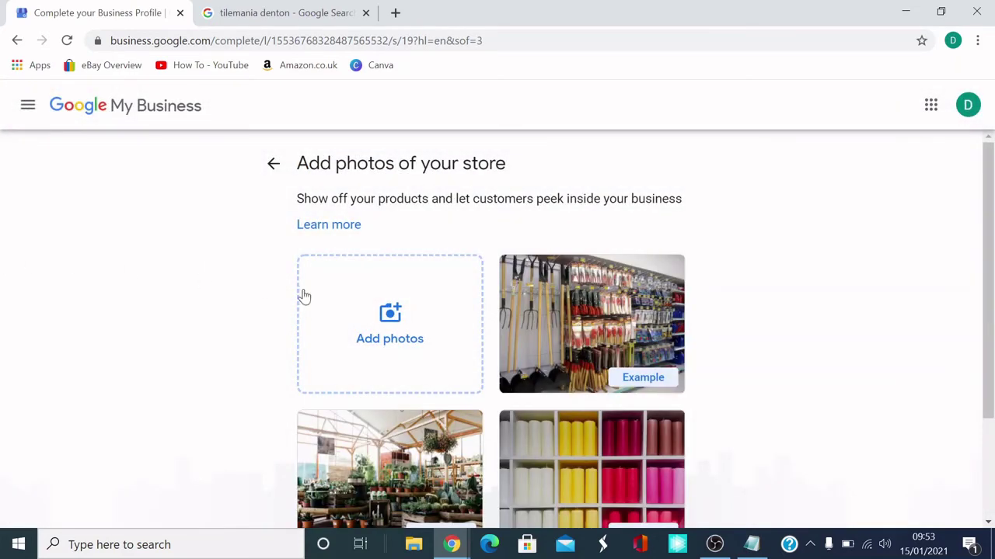
# - Skip the 'Add photos of your store' step without adding any photos
pyautogui.scroll(-1, 402, 304)
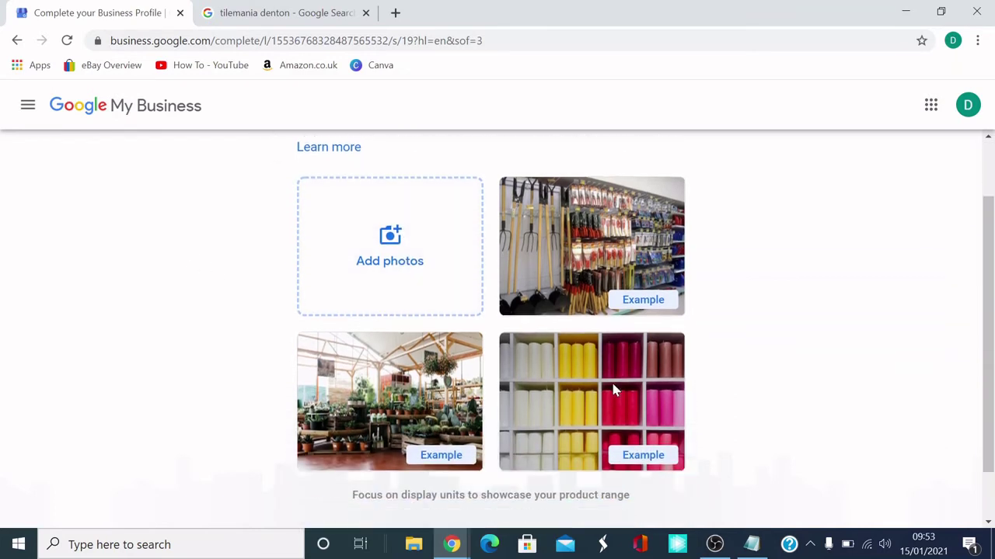
pyautogui.scroll(1, 451, 227)
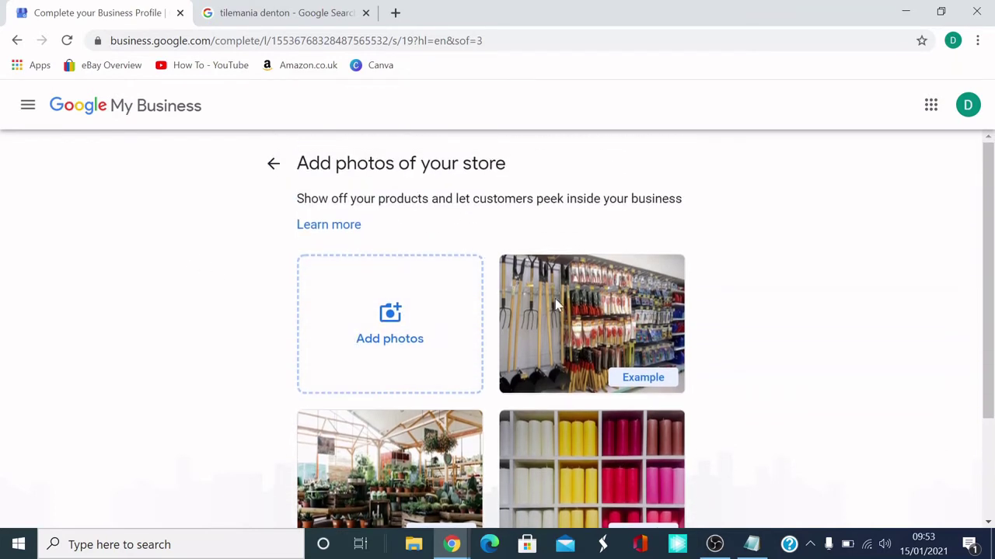
pyautogui.scroll(-1, 541, 397)
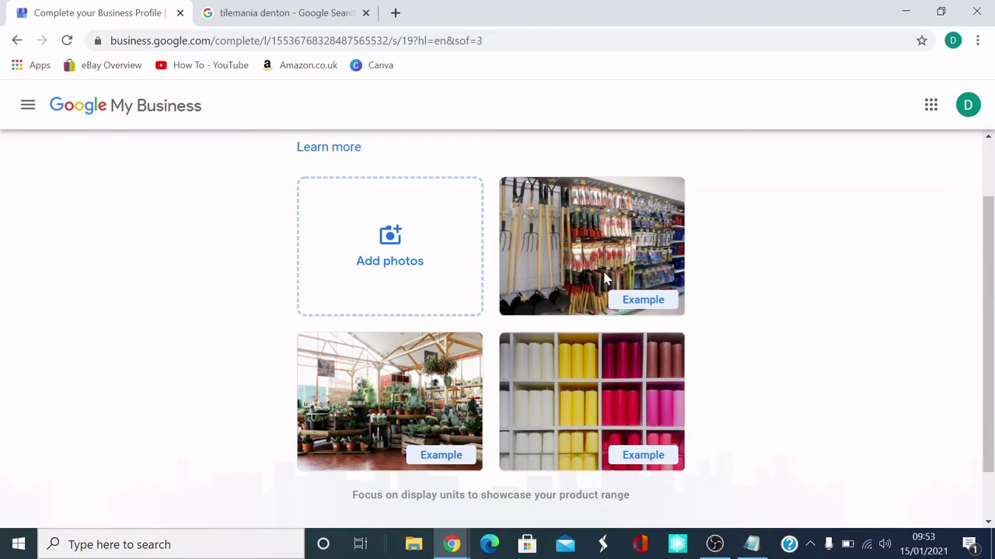
pyautogui.scroll(1, 717, 419)
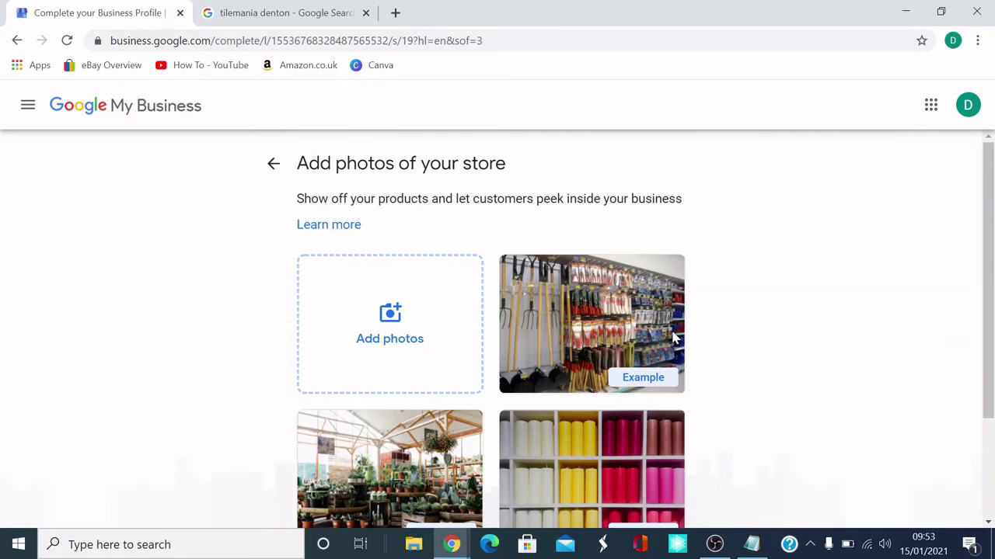
pyautogui.scroll(-2, 673, 334)
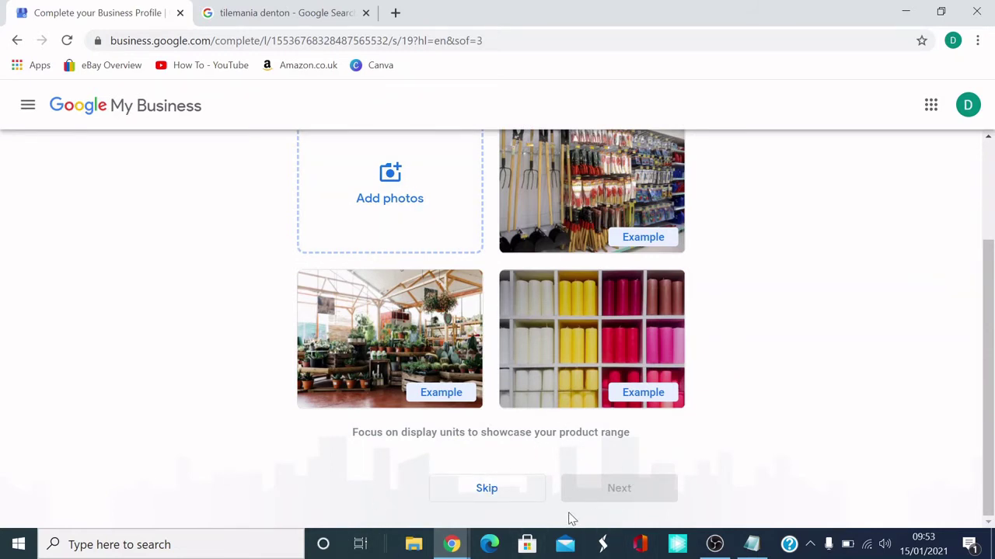
pyautogui.click(509, 486)
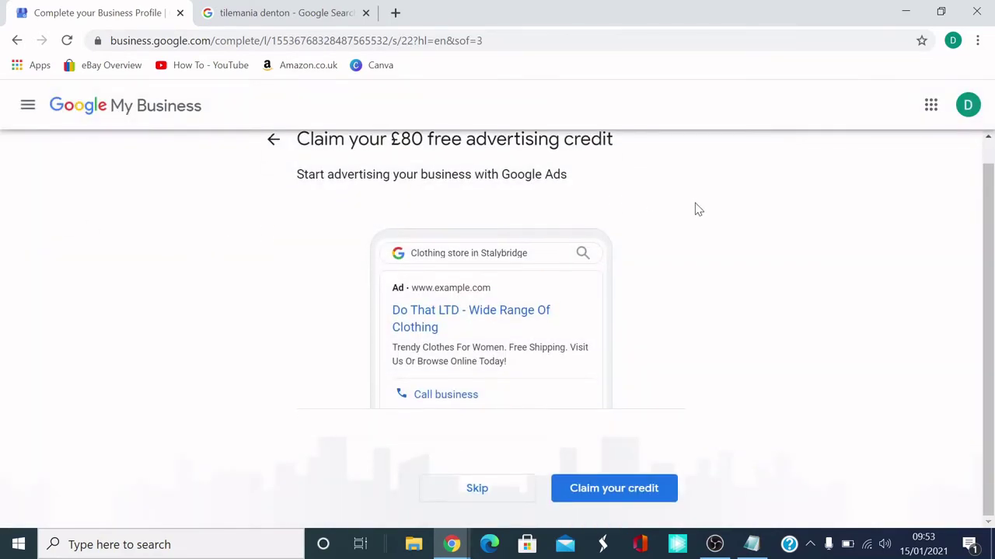
# - Decline the £80 free Google Ads advertising credit offer
pyautogui.scroll(1, 709, 220)
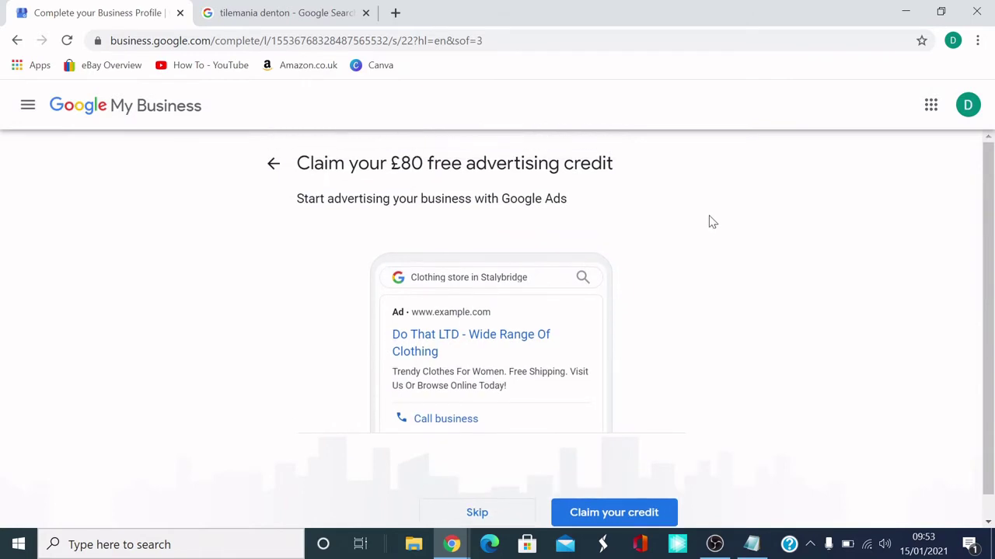
pyautogui.scroll(-1, 705, 226)
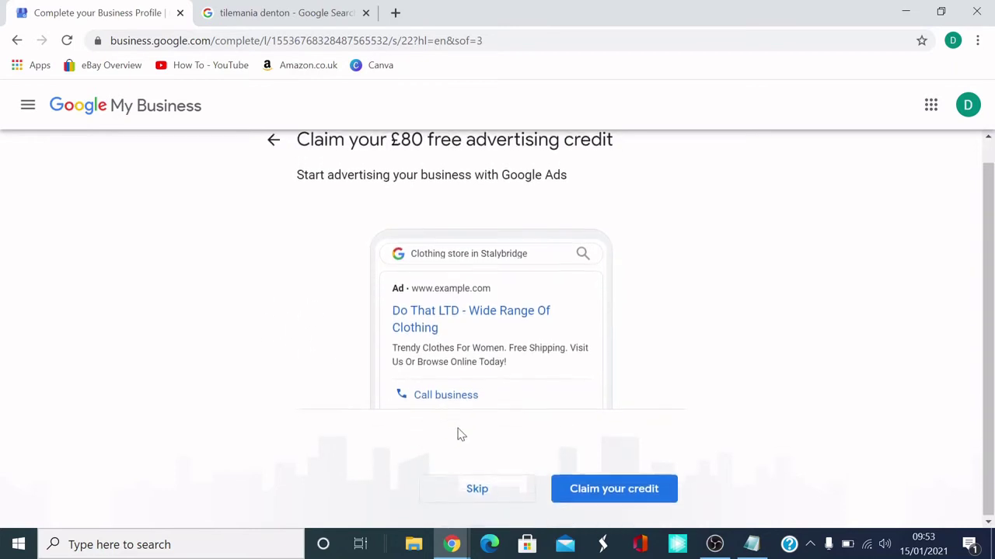
pyautogui.click(480, 490)
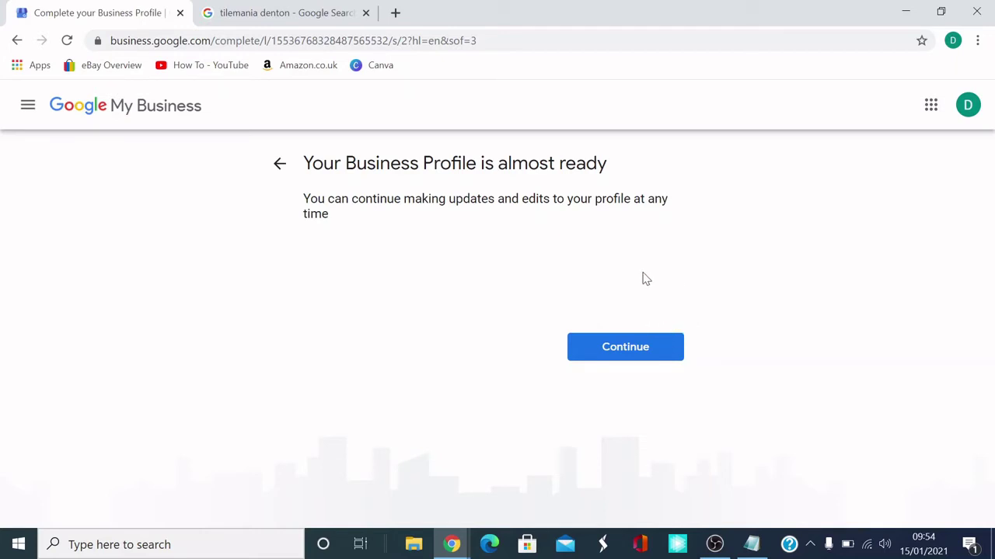
# - Continue from 'Your Business Profile is almost ready' to the Do That LTD dashboard
pyautogui.click(622, 356)
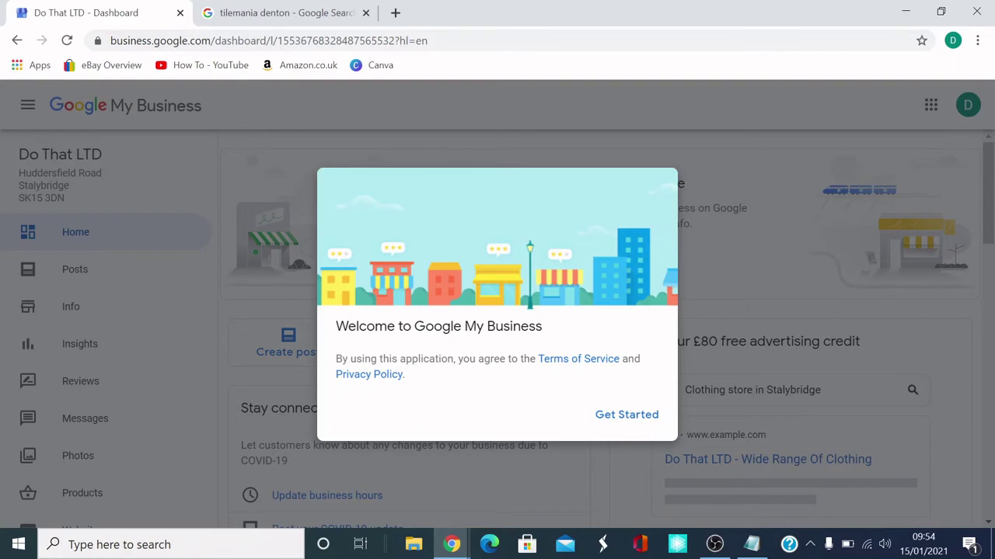
# - Dismiss the Welcome dialog and return to the Do That LTD dashboard Home page
pyautogui.click(631, 418)
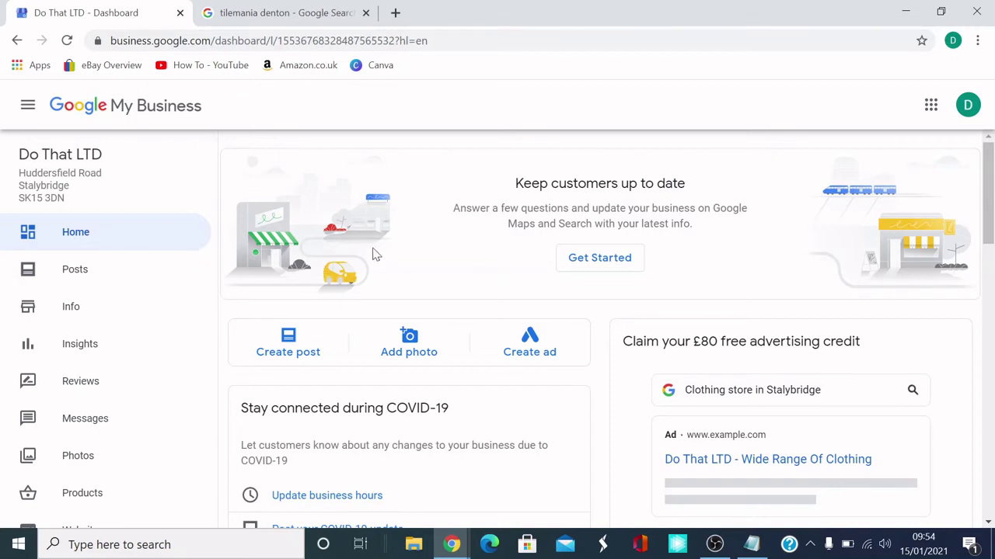
pyautogui.scroll(-1, 486, 275)
pyautogui.scroll(-2, 136, 276)
pyautogui.scroll(1, 668, 322)
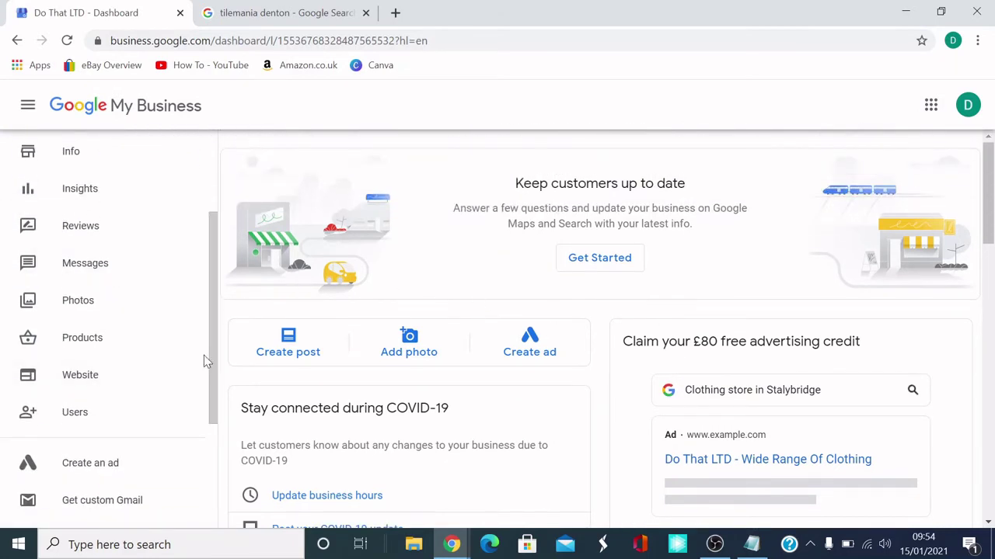
pyautogui.scroll(2, 146, 233)
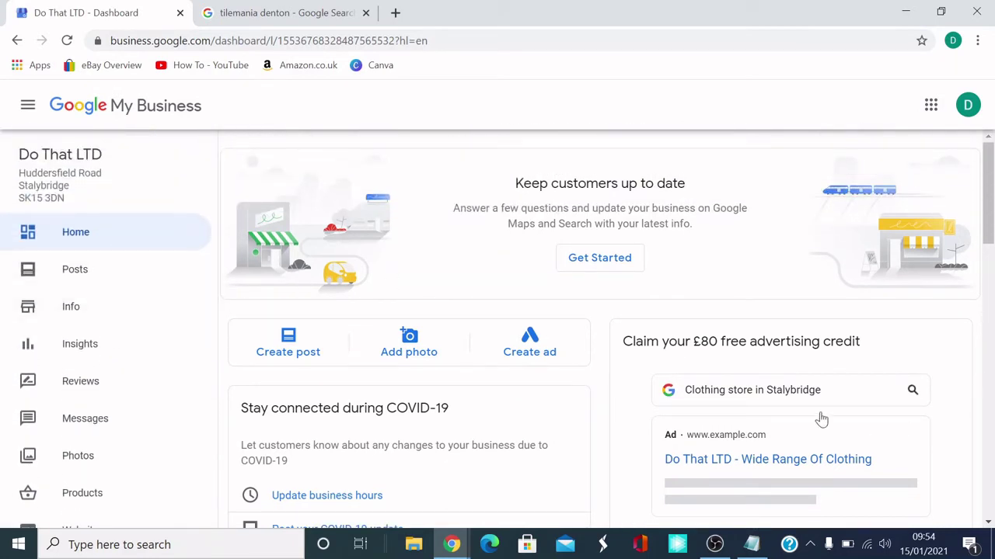
pyautogui.click(81, 236)
# - Scroll through the Home page cards, past the 25% complete profile, to the business-on-Google section
pyautogui.scroll(-1, 402, 269)
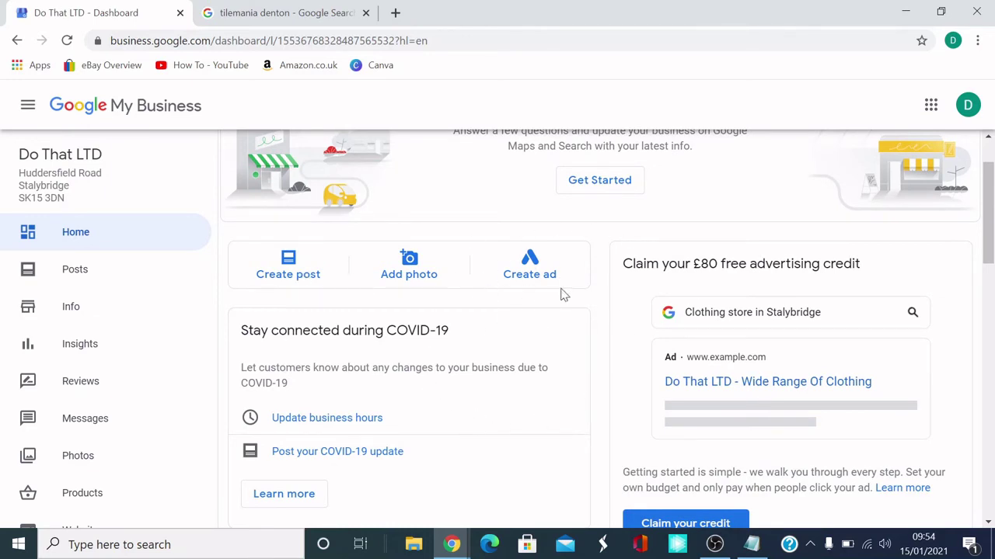
pyautogui.scroll(-1, 666, 297)
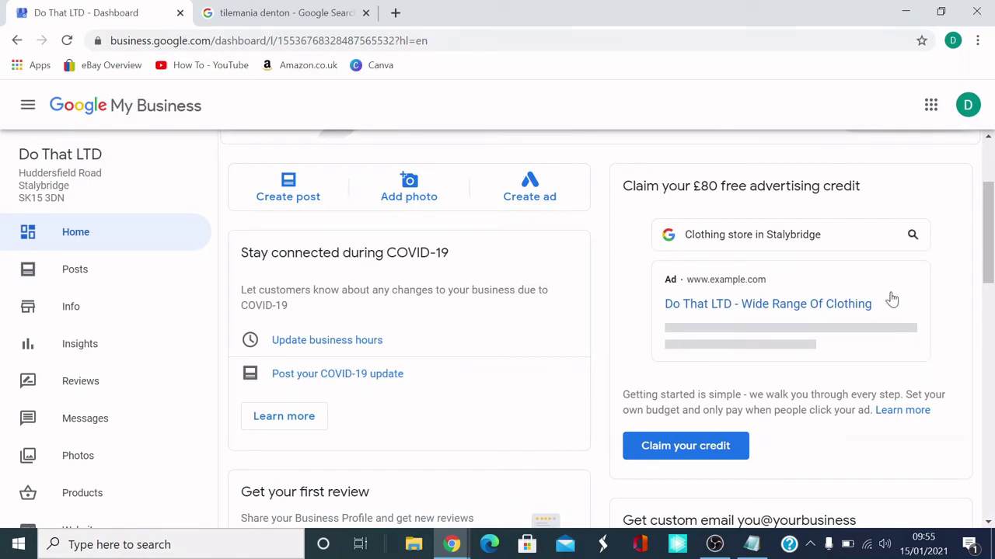
pyautogui.scroll(-1, 657, 295)
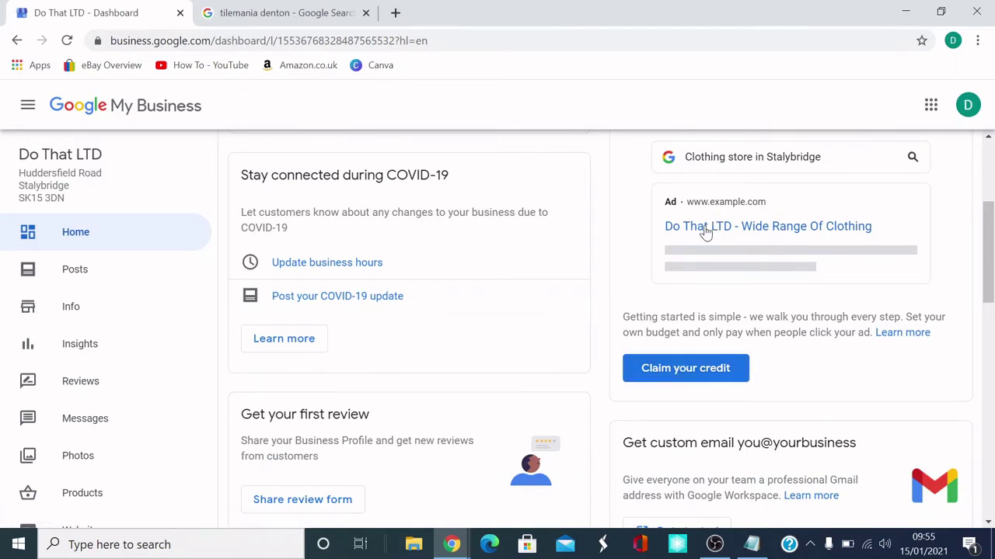
pyautogui.scroll(-1, 882, 262)
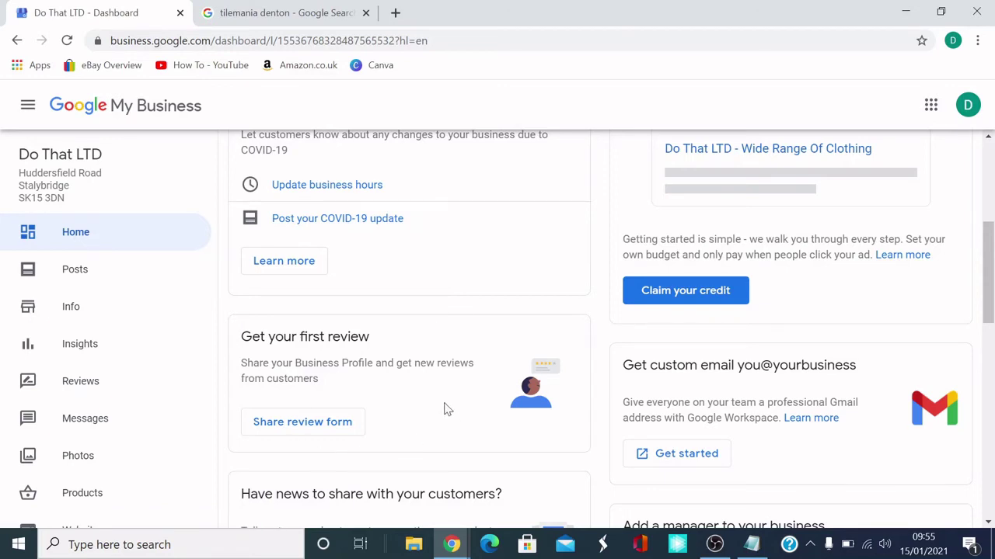
pyautogui.scroll(-1, 626, 360)
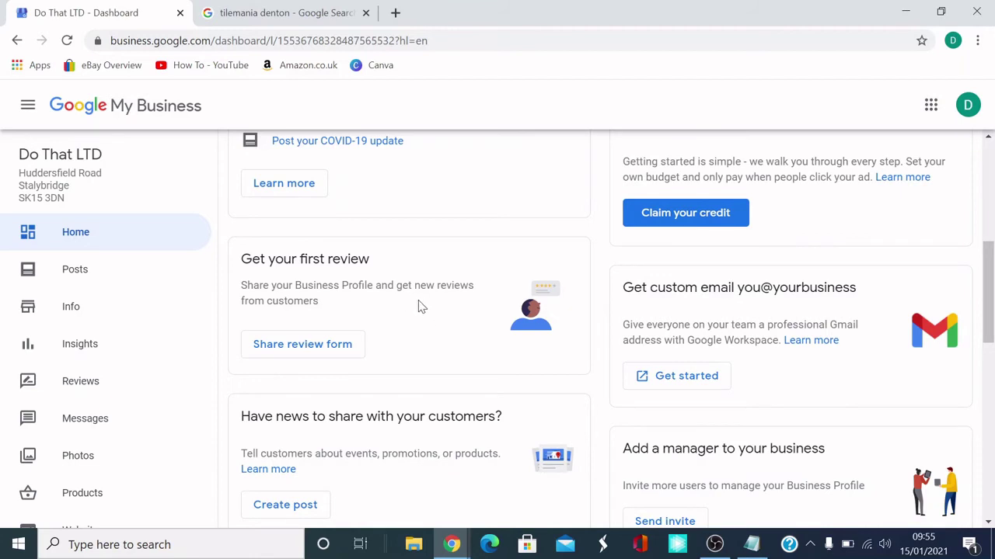
pyautogui.scroll(-1, 413, 337)
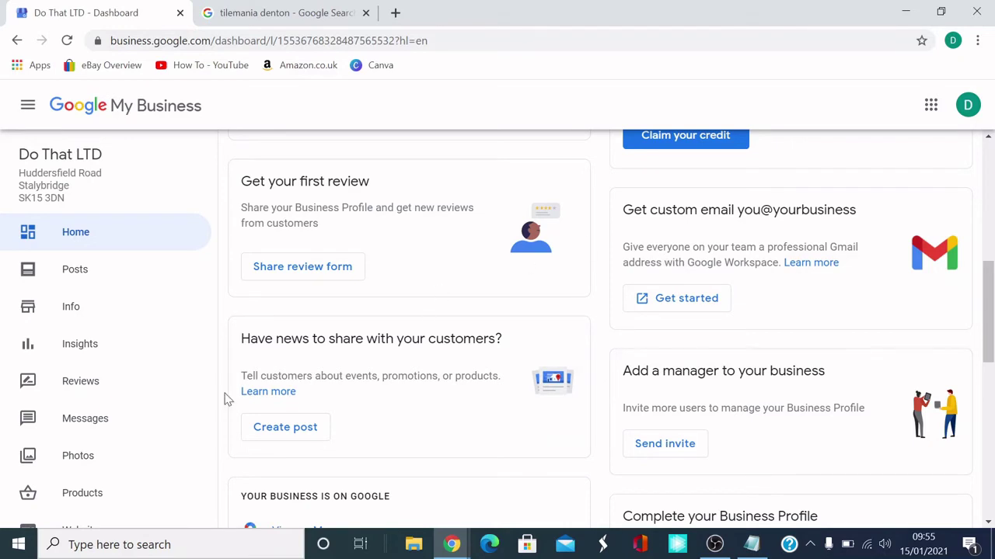
pyautogui.scroll(-1, 505, 389)
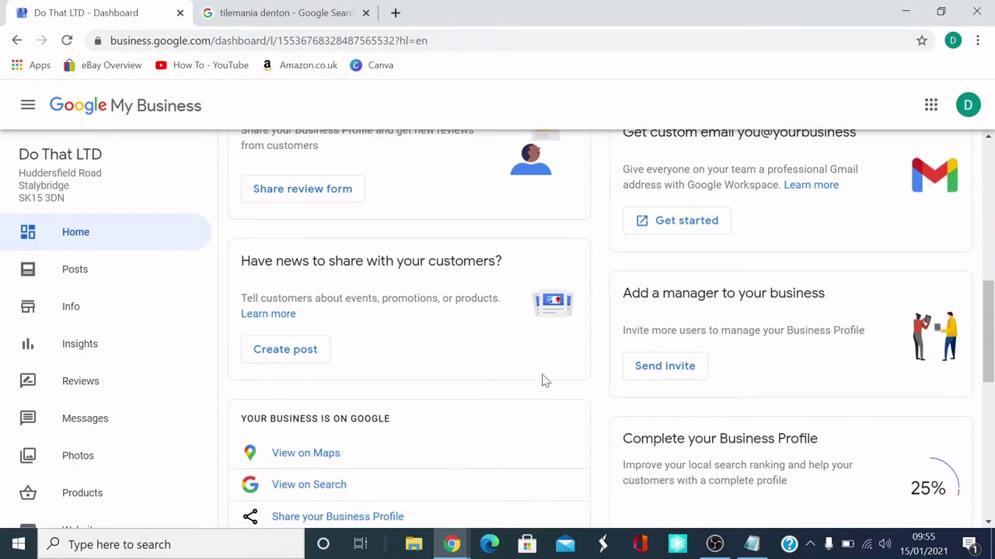
pyautogui.scroll(-1, 502, 377)
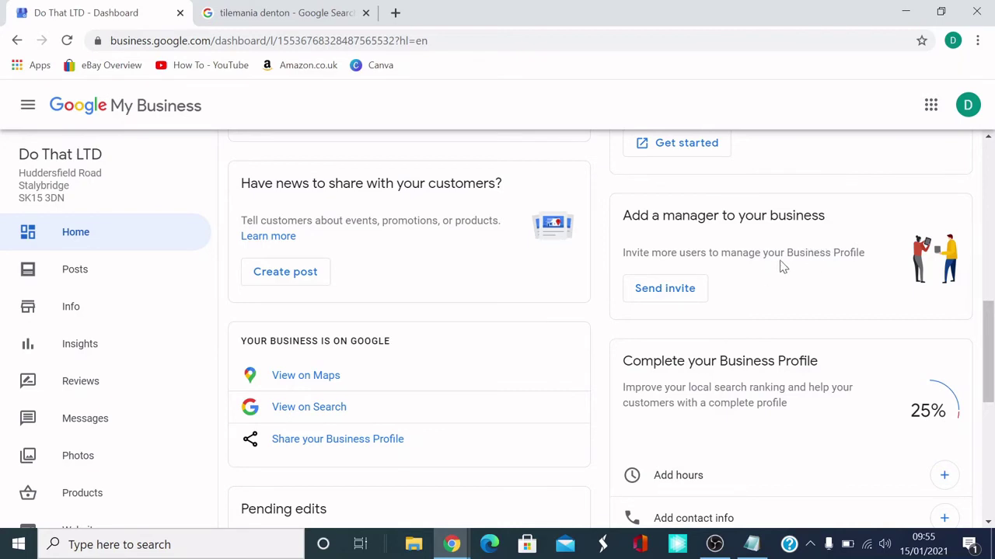
pyautogui.scroll(-1, 560, 380)
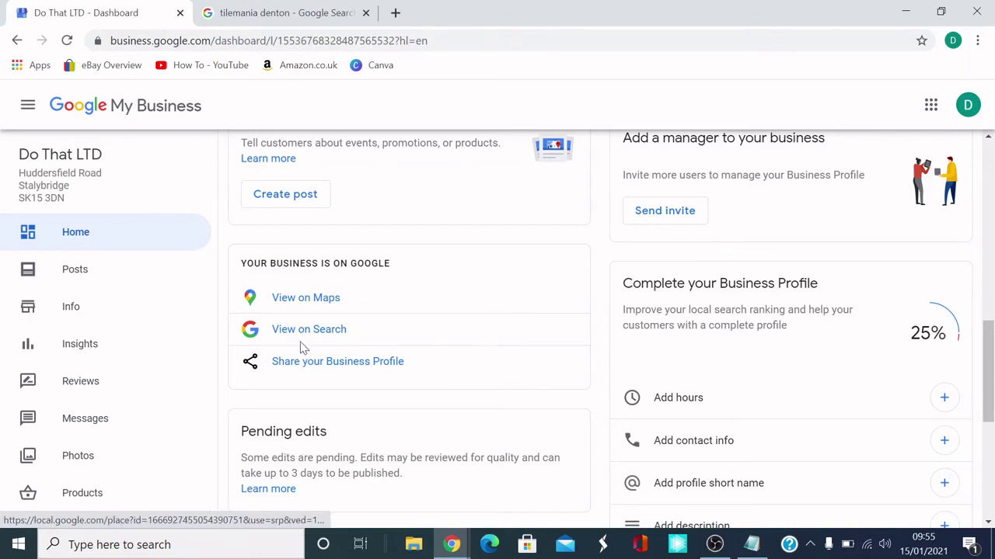
# - Open Do That LTD's Google Maps listing in a new tab, then return to the dashboard
pyautogui.rightClick(306, 303)
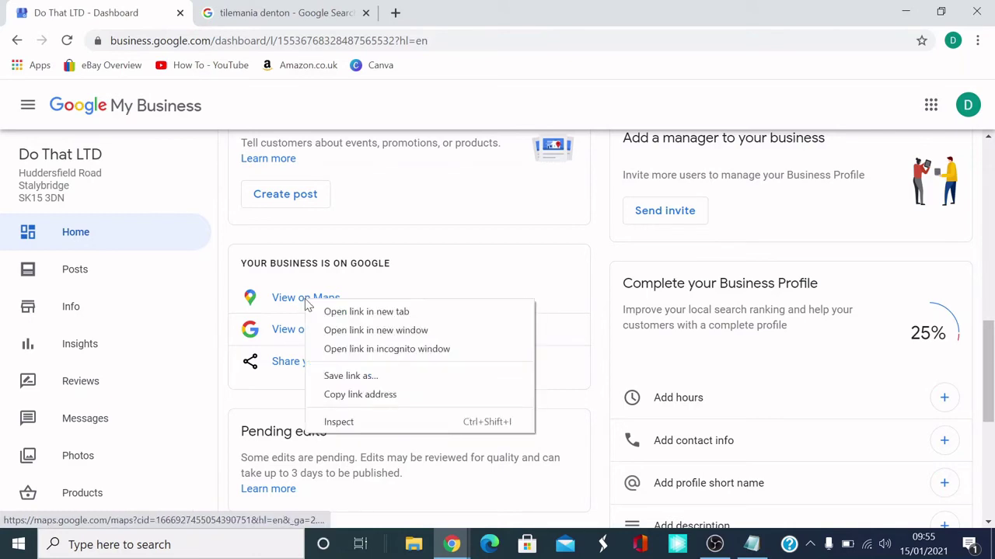
pyautogui.click(352, 312)
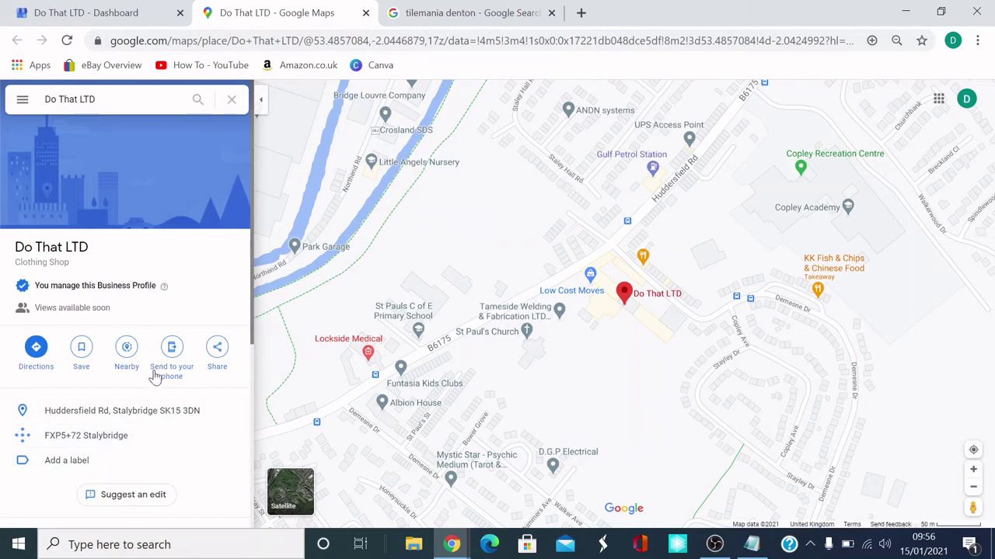
pyautogui.moveTo(251, 276); pyautogui.dragTo(229, 284)
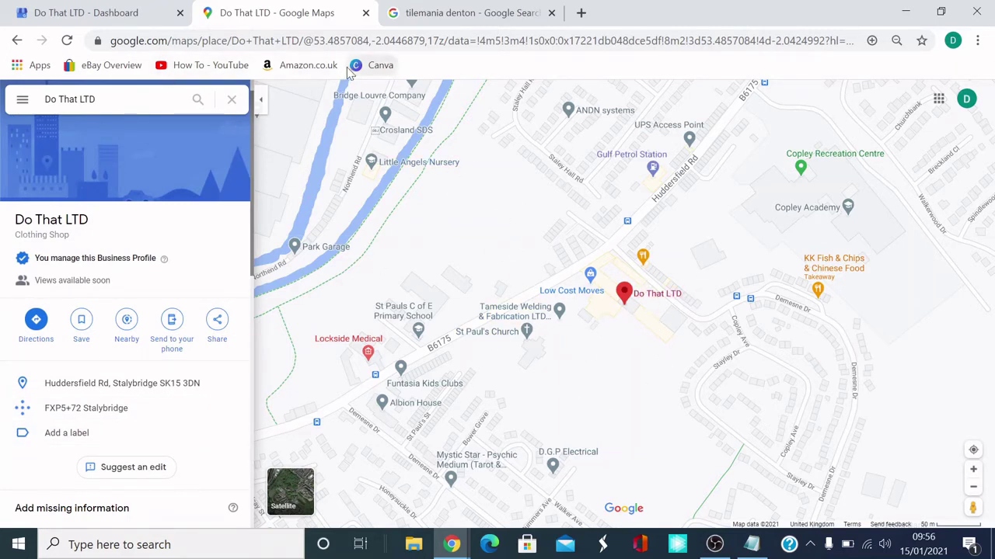
pyautogui.click(103, 11)
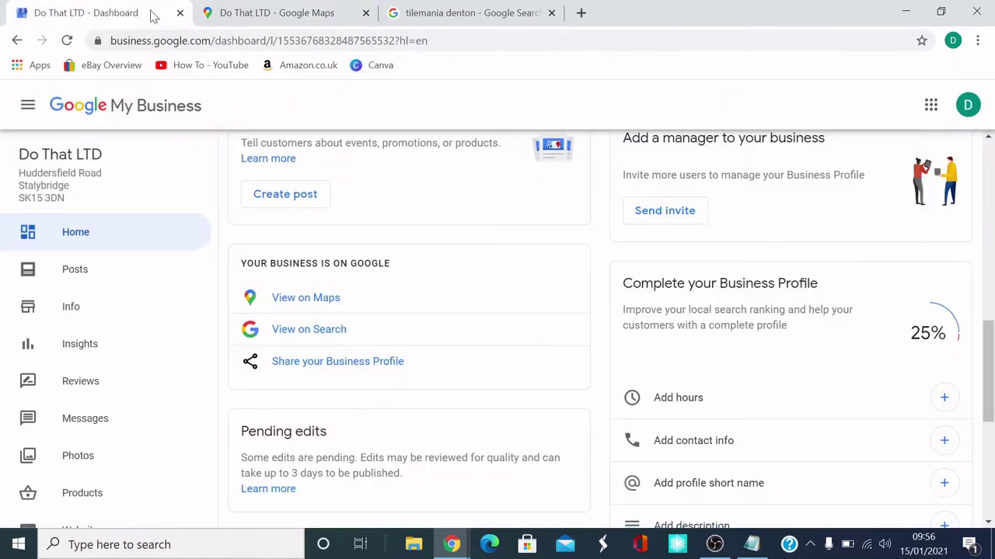
# - Open Do That LTD's Google Search results in a new tab
pyautogui.rightClick(308, 335)
pyautogui.click(326, 339)
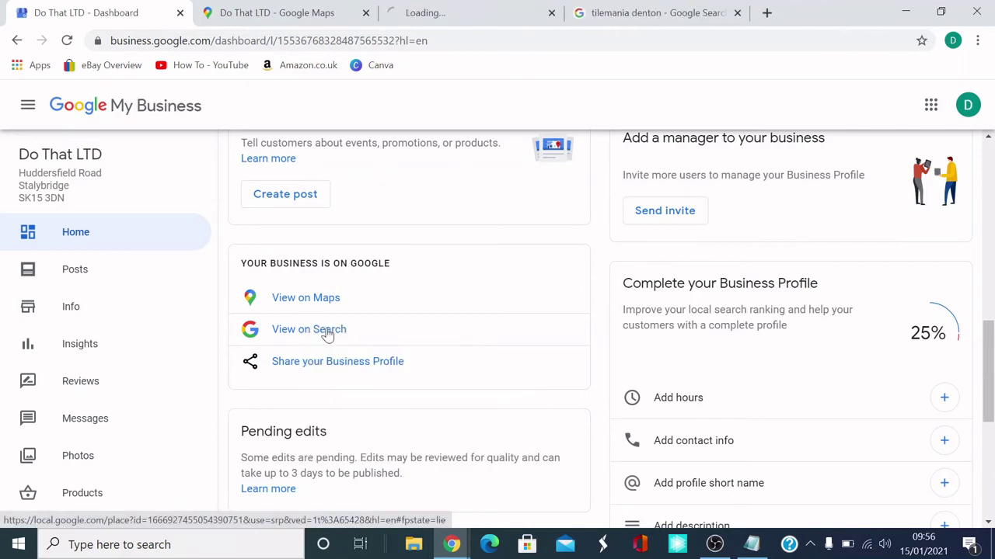
pyautogui.click(467, 9)
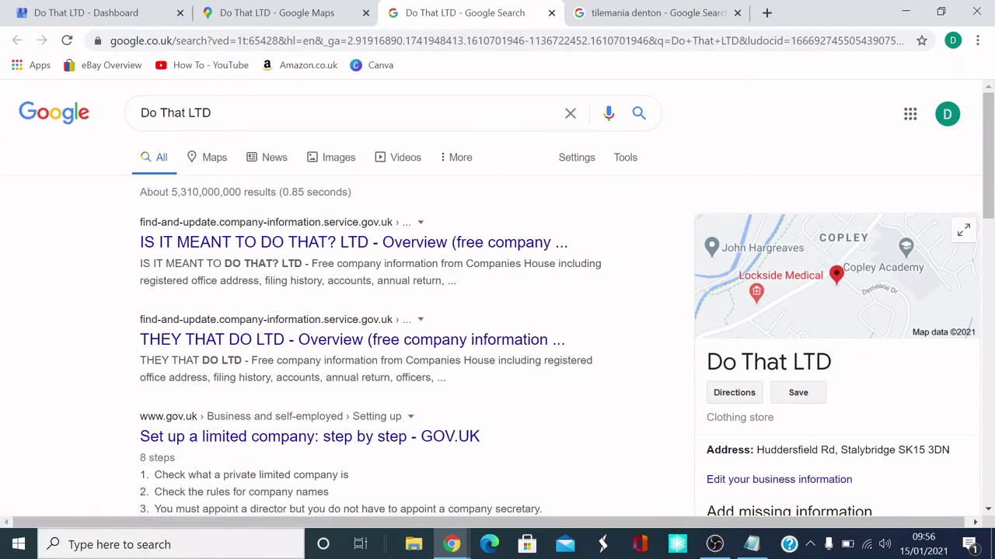
# - Review the Clothing store panel and address in the search results, then return to the Maps listing
pyautogui.scroll(-2, 798, 338)
pyautogui.scroll(2, 799, 337)
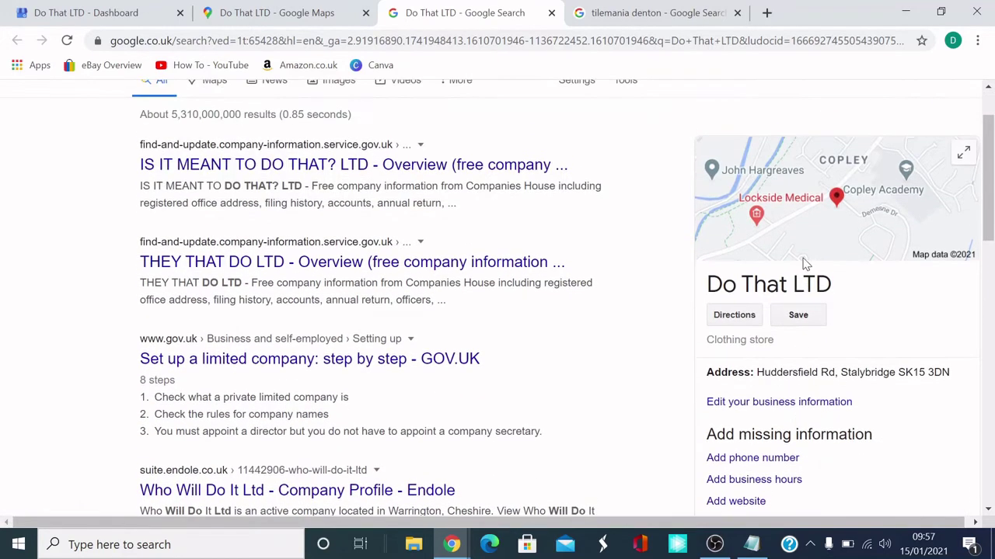
pyautogui.scroll(-1, 901, 357)
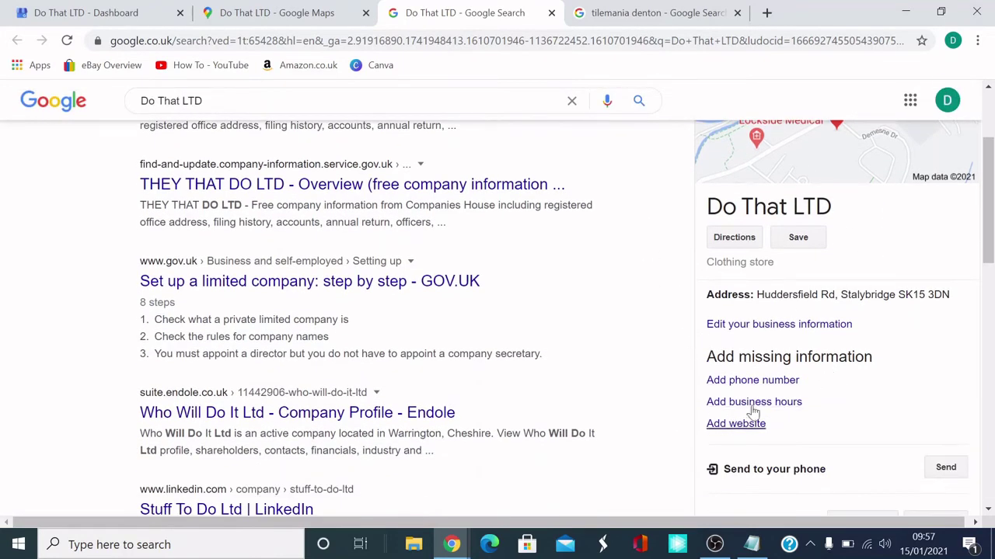
pyautogui.scroll(-3, 848, 424)
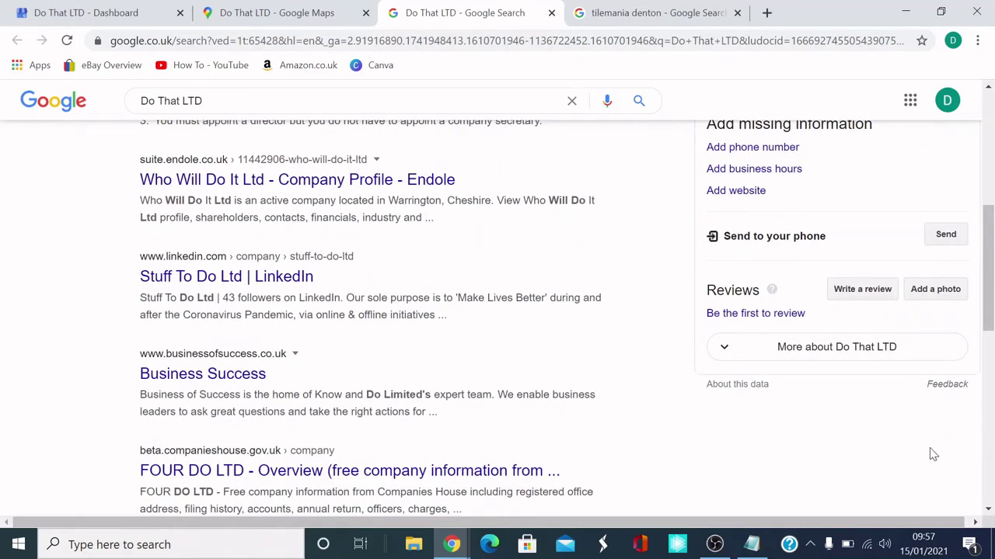
pyautogui.scroll(-1, 844, 446)
pyautogui.scroll(5, 835, 435)
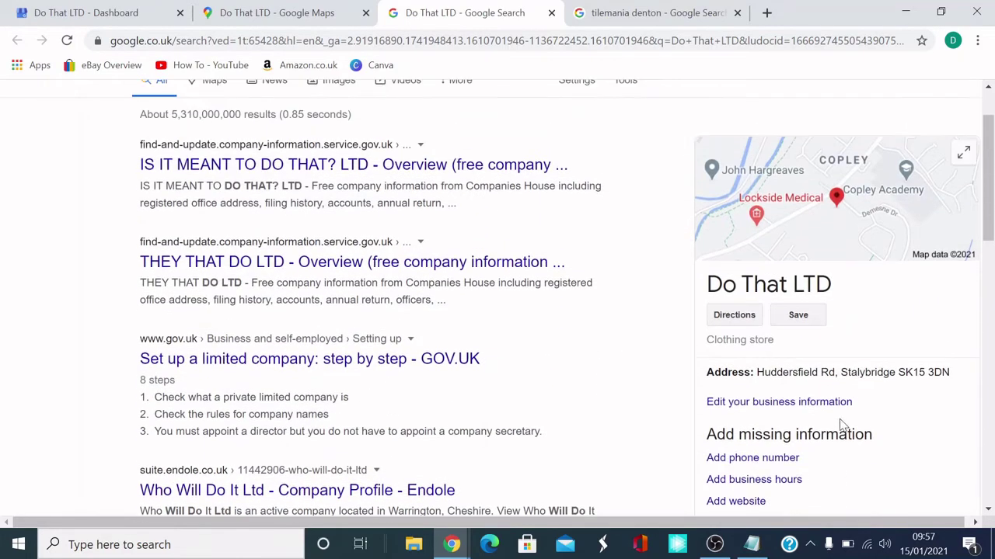
pyautogui.click(291, 12)
# - Return to the Do That LTD dashboard and review its Home cards, down to Virtual Tours, insights and mobile app
pyautogui.click(117, 13)
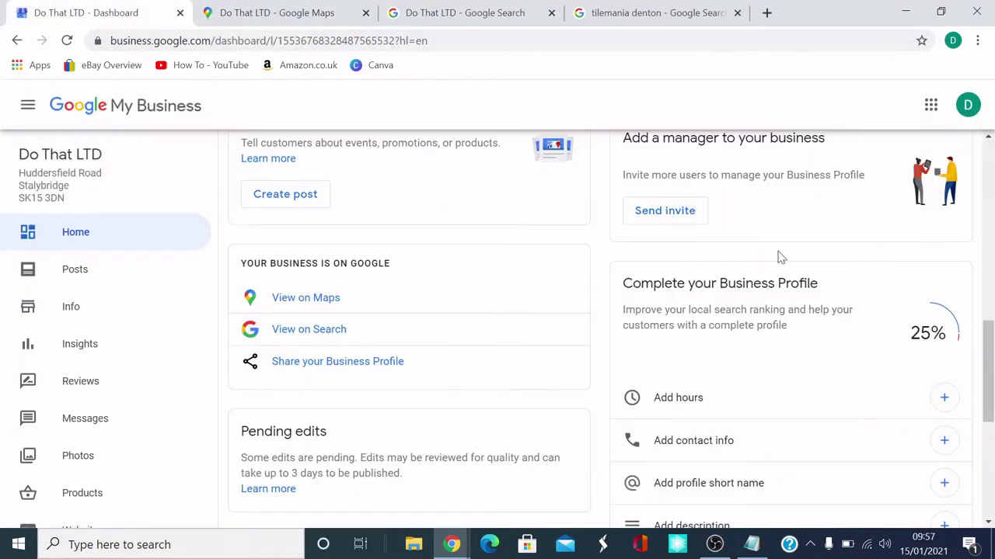
pyautogui.scroll(-1, 834, 332)
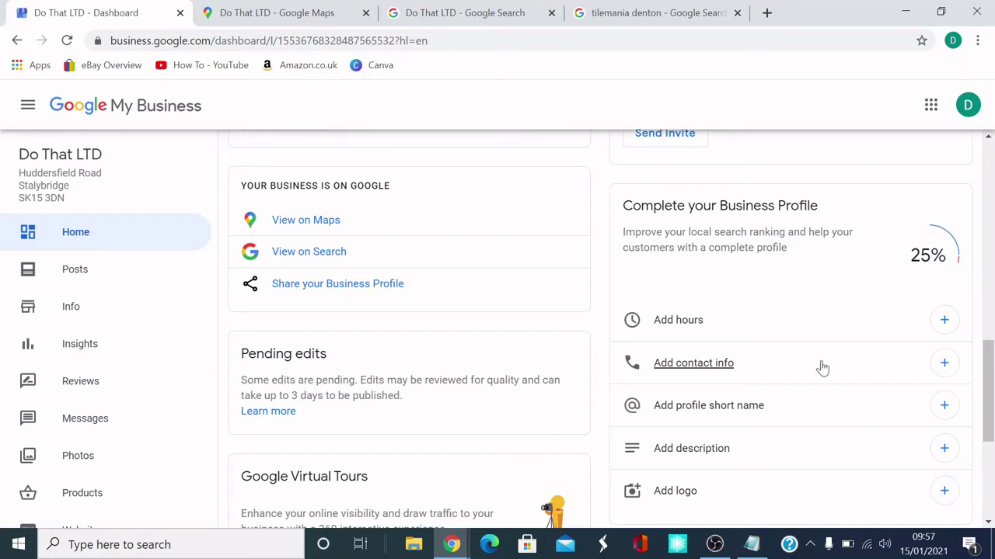
pyautogui.scroll(-1, 872, 287)
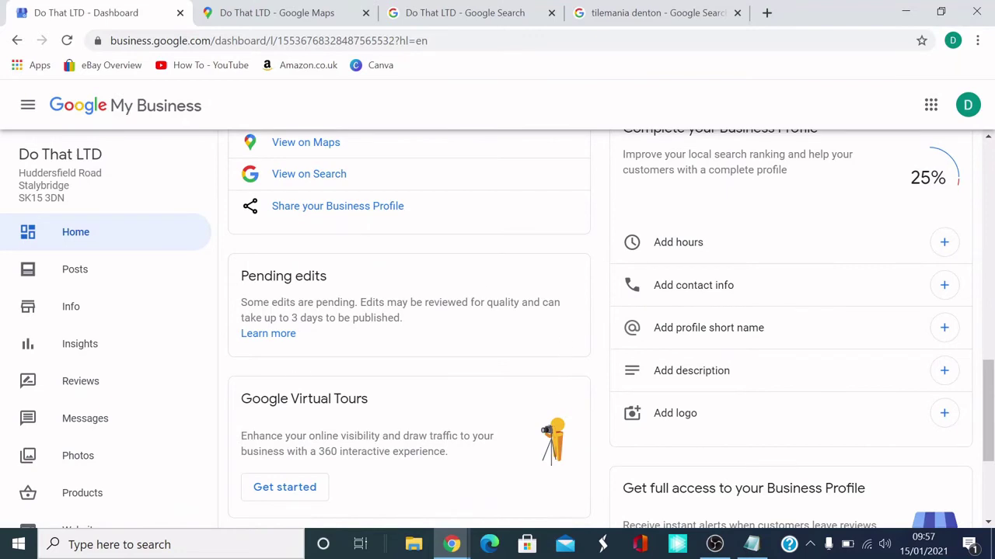
pyautogui.scroll(-1, 351, 355)
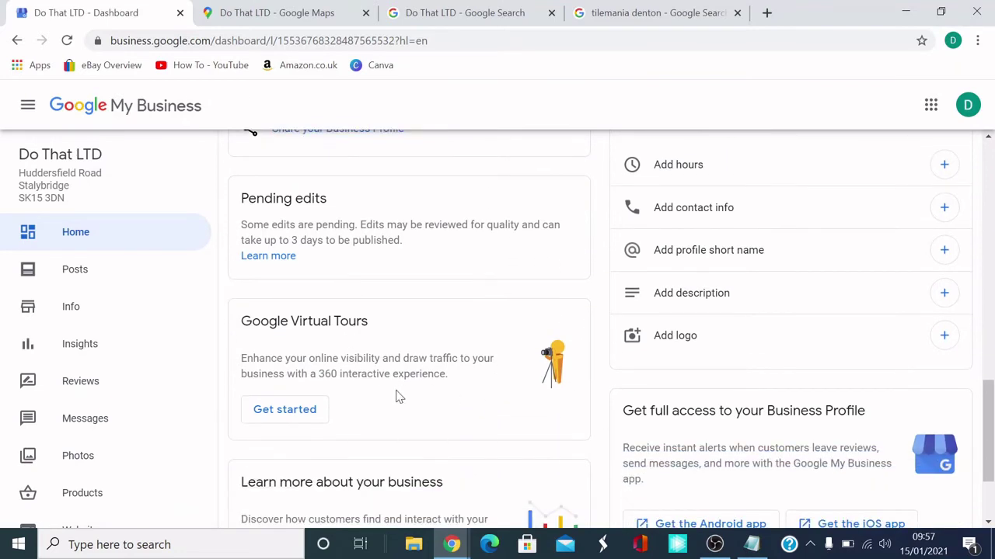
pyautogui.scroll(-2, 428, 368)
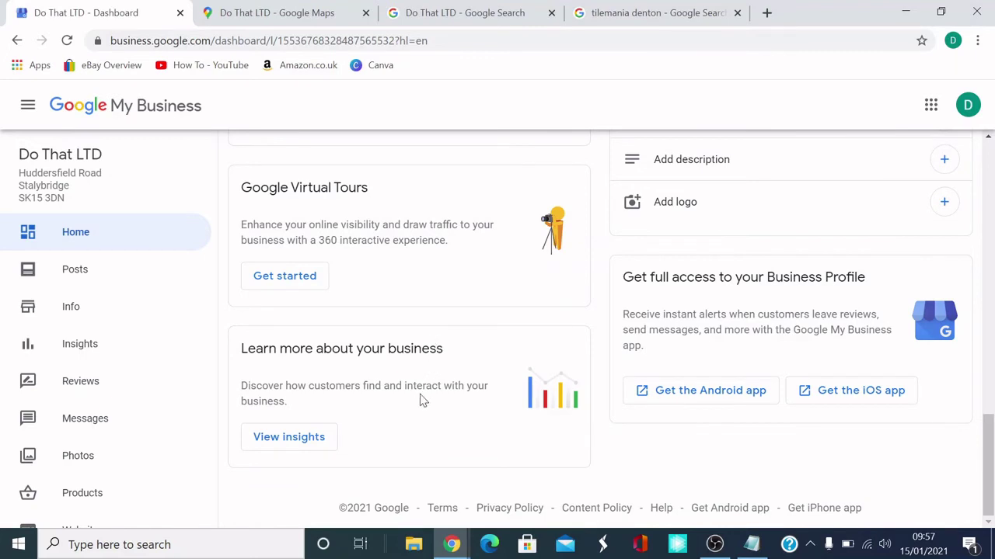
pyautogui.scroll(1, 429, 402)
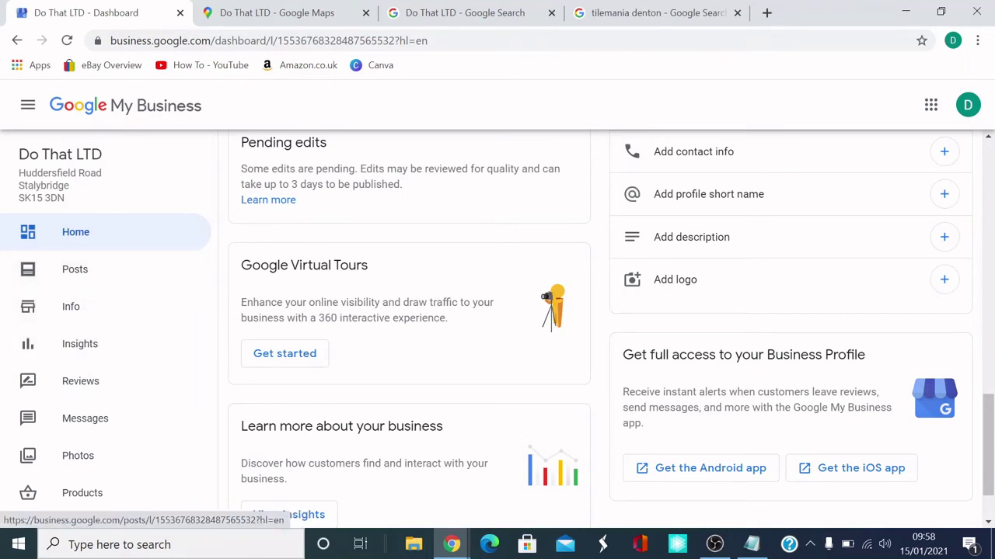
# - View Posts, dismiss the create-an-offer announcement, then go to the Business Info page
pyautogui.click(80, 279)
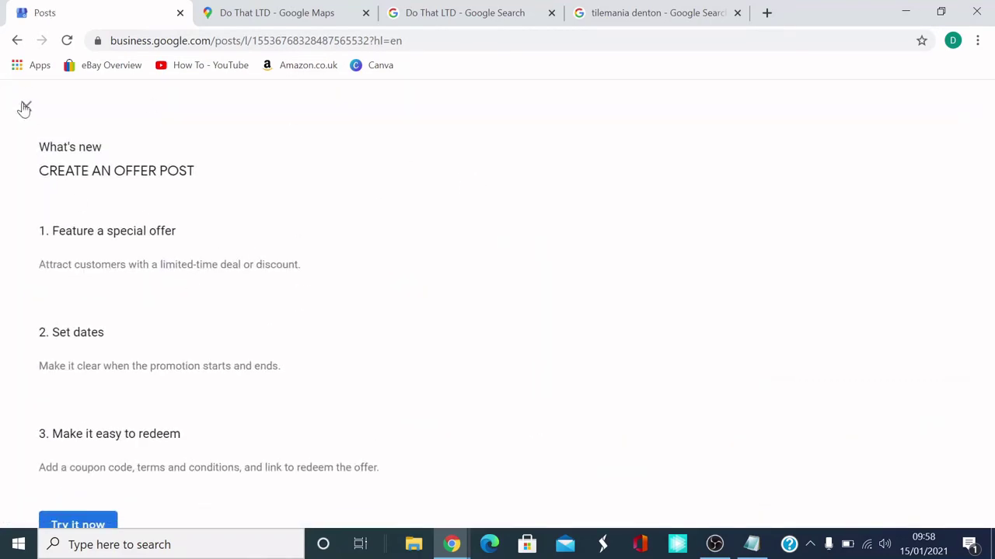
pyautogui.click(24, 105)
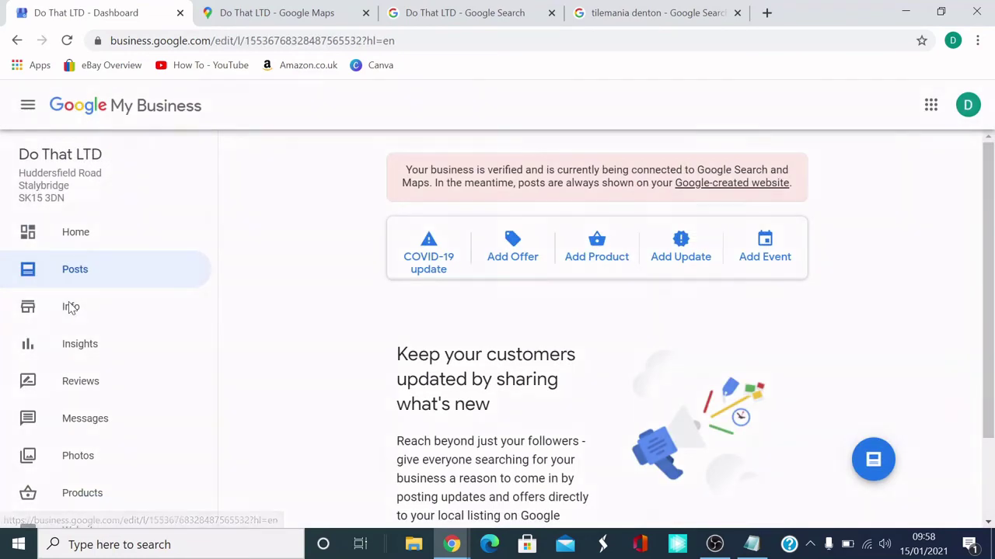
pyautogui.click(70, 307)
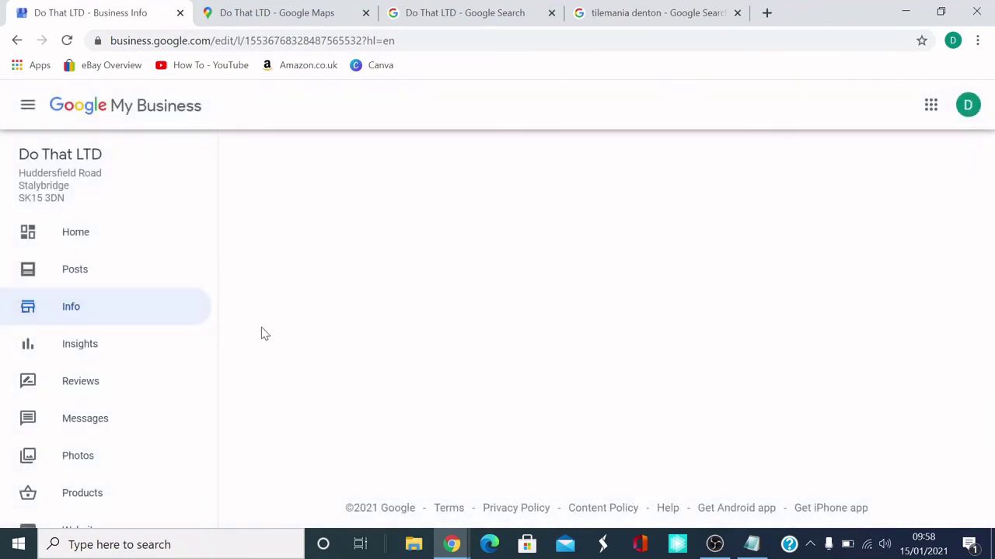
pyautogui.scroll(-1, 642, 246)
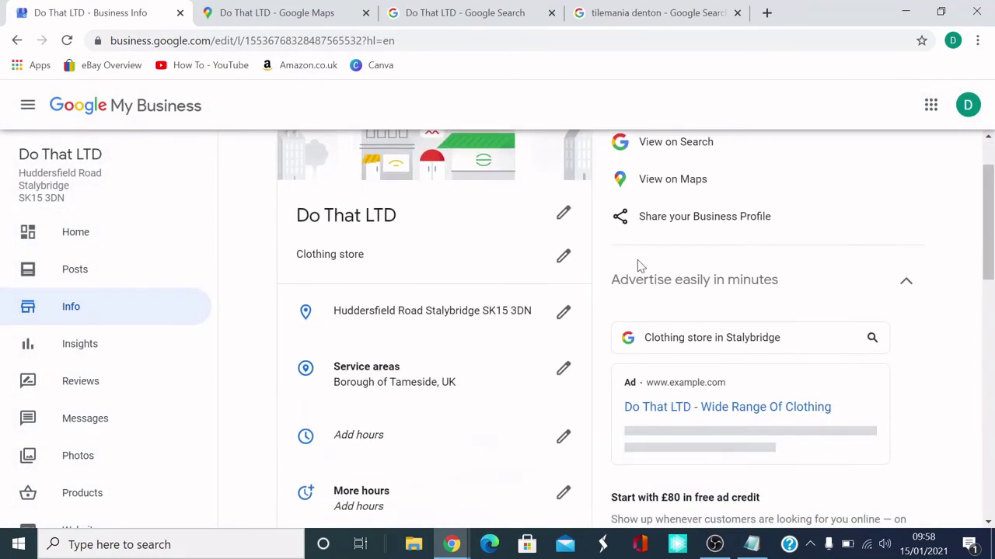
pyautogui.scroll(-1, 510, 304)
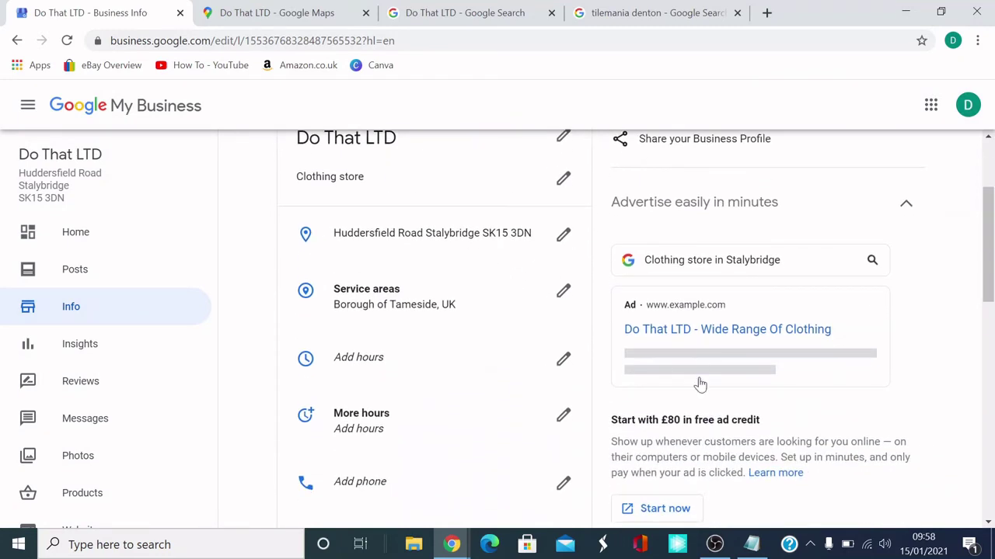
pyautogui.scroll(1, 741, 316)
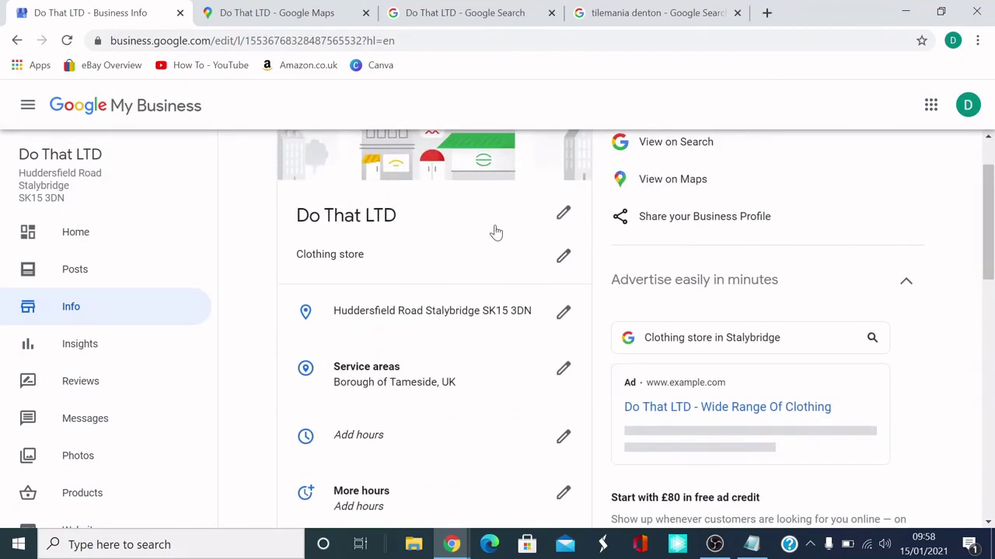
pyautogui.scroll(1, 325, 287)
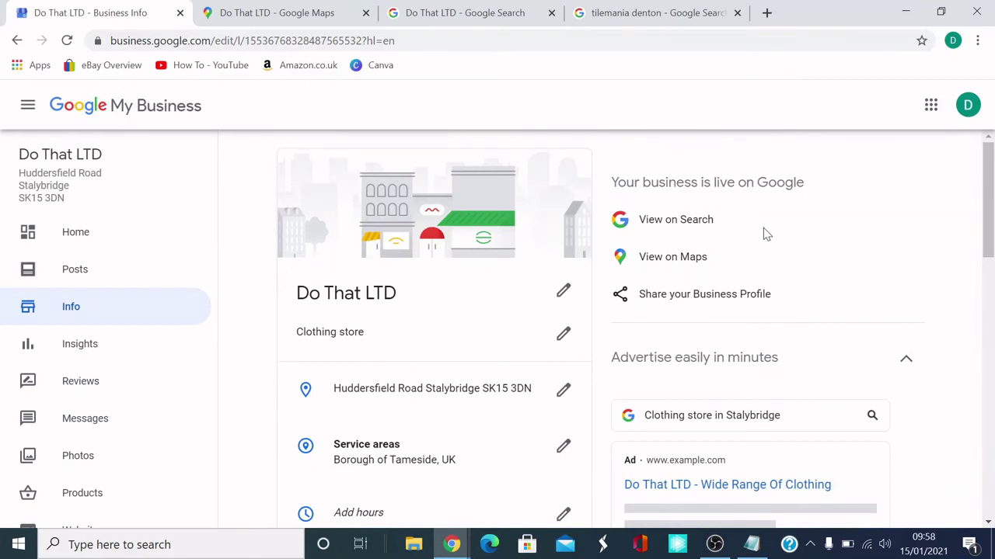
pyautogui.scroll(-2, 694, 359)
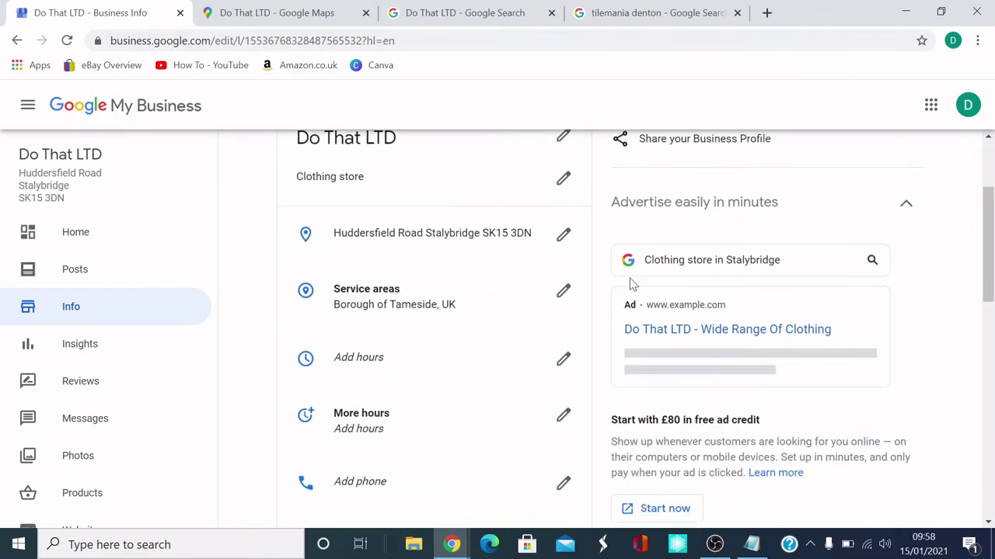
pyautogui.scroll(-1, 746, 410)
pyautogui.scroll(-2, 453, 361)
pyautogui.scroll(-2, 773, 376)
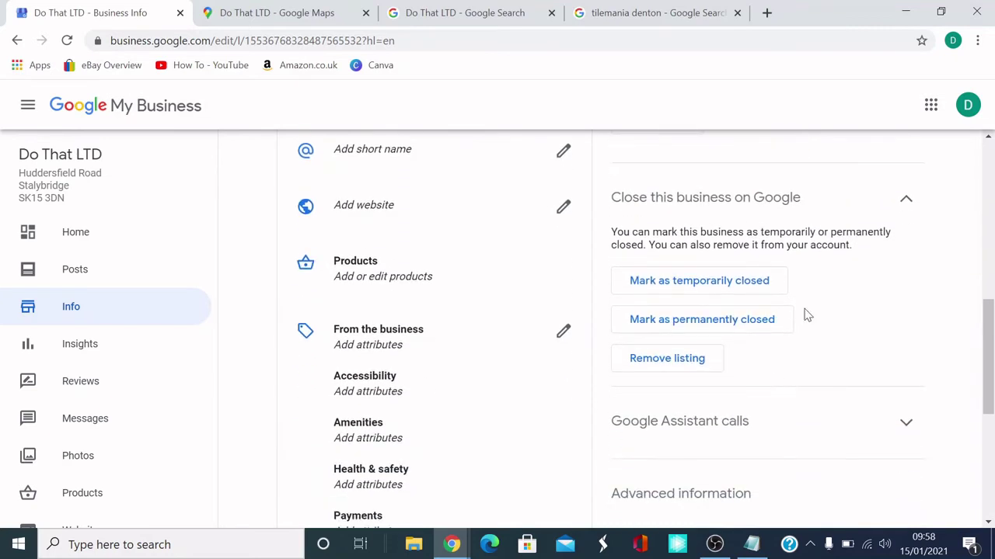
pyautogui.scroll(-1, 806, 316)
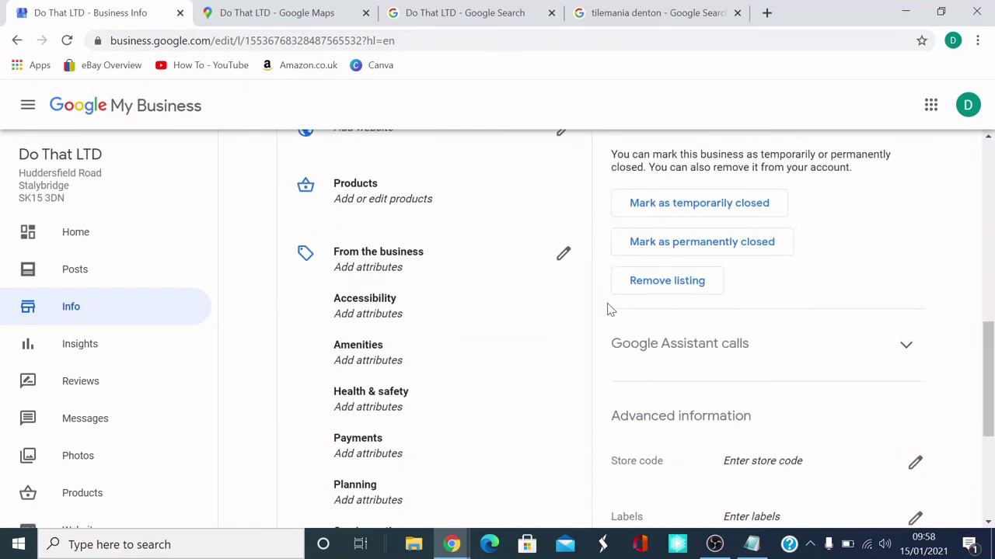
pyautogui.scroll(-2, 606, 315)
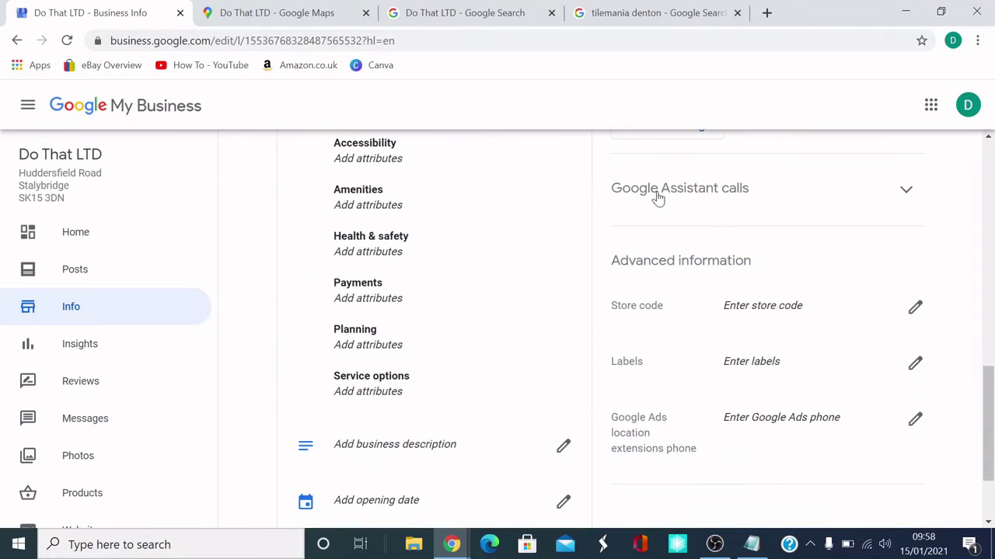
pyautogui.scroll(-2, 314, 303)
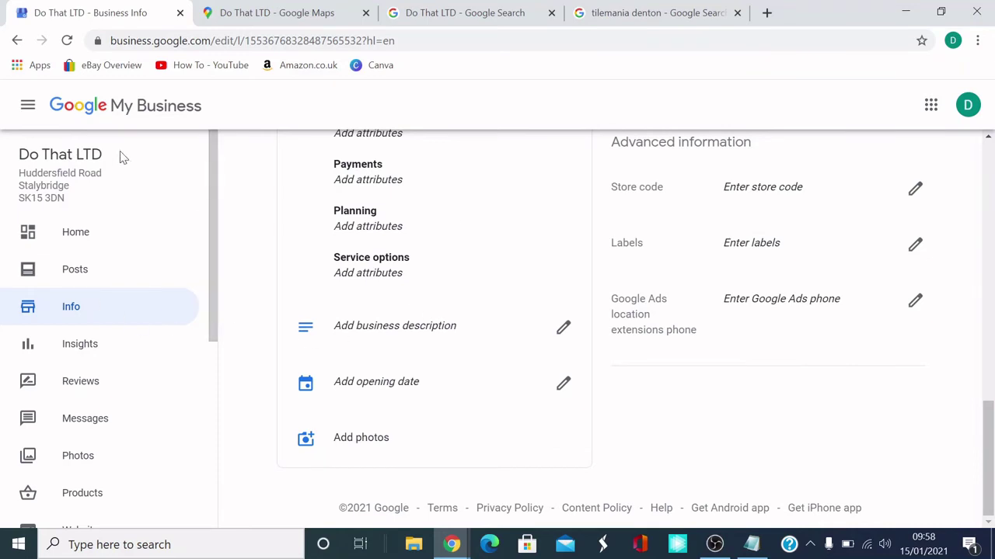
# - Open Insights and review all its charts down to the photo insights at the bottom
pyautogui.click(81, 349)
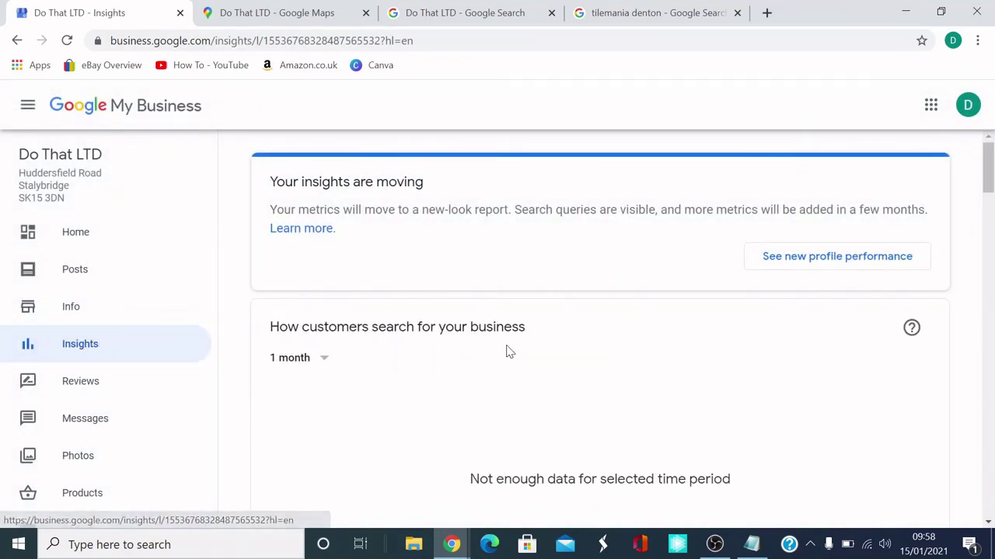
pyautogui.scroll(-2, 505, 350)
pyautogui.scroll(2, 491, 364)
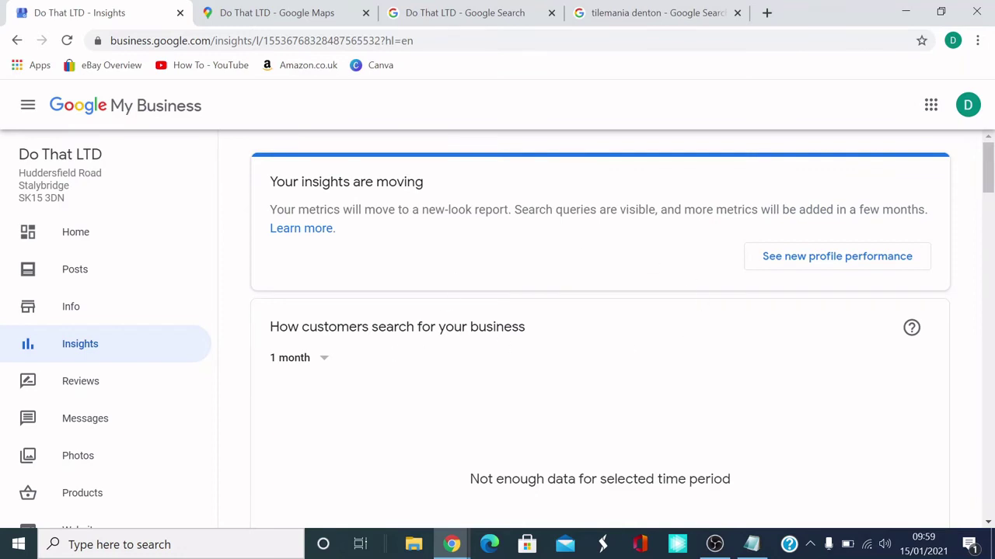
pyautogui.scroll(-1, 548, 396)
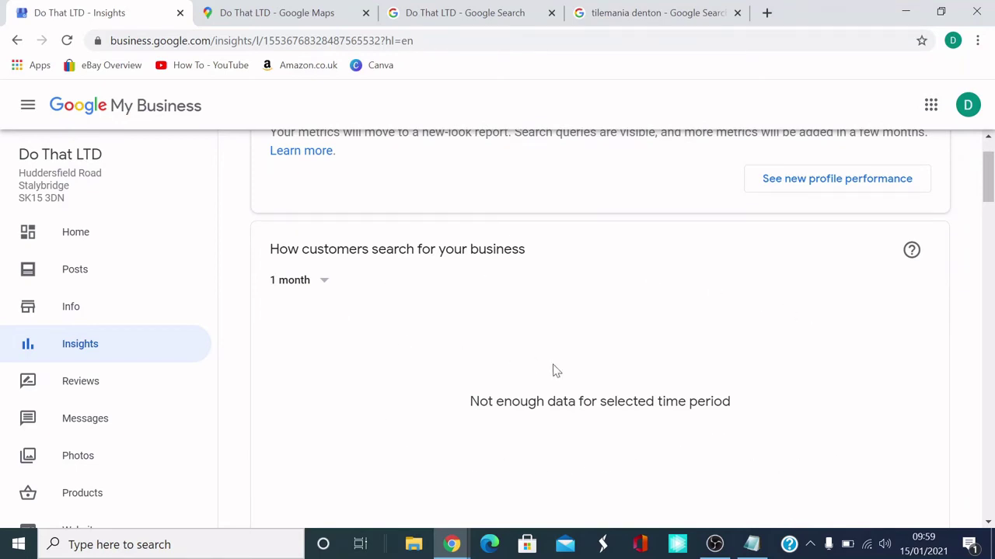
pyautogui.scroll(-1, 668, 346)
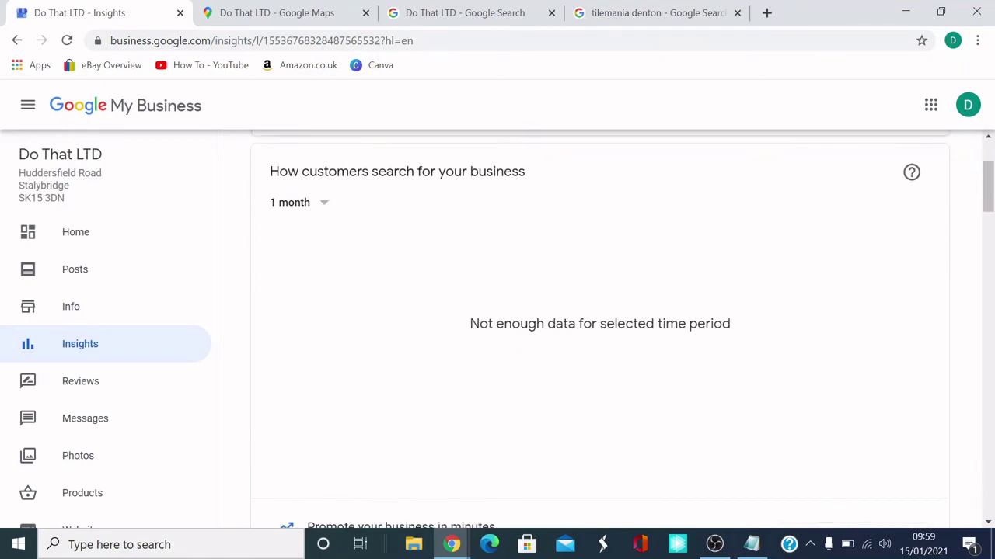
pyautogui.scroll(-4, 645, 342)
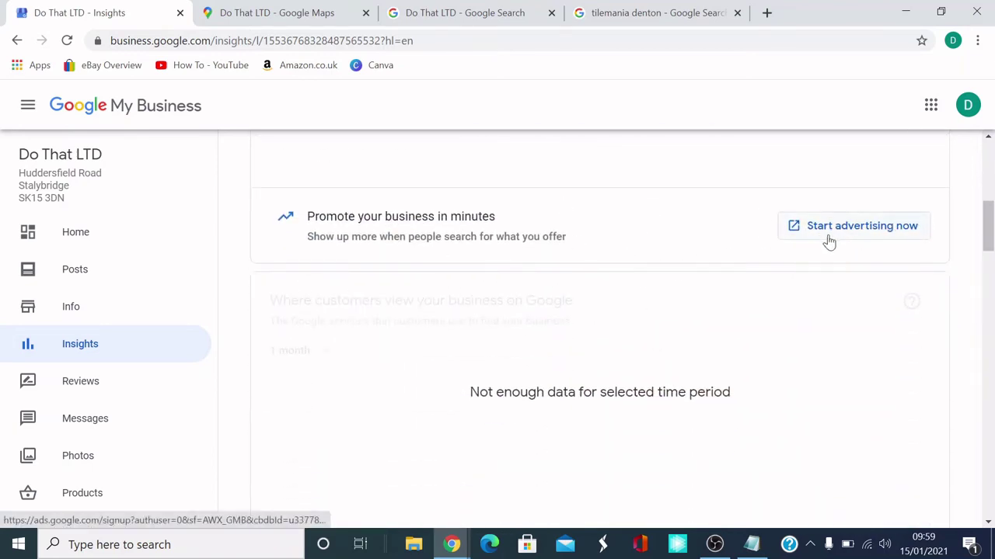
pyautogui.scroll(-3, 826, 302)
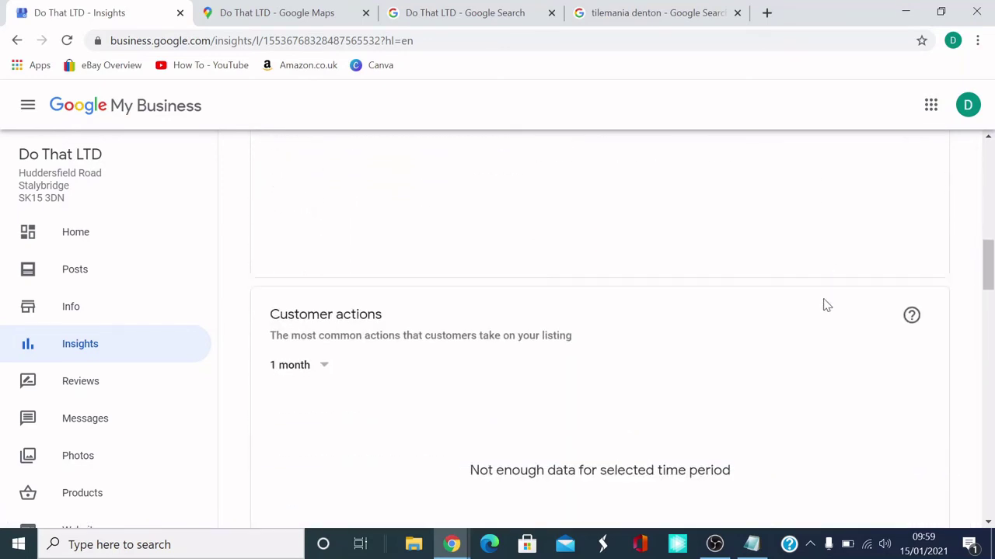
pyautogui.scroll(-2, 419, 303)
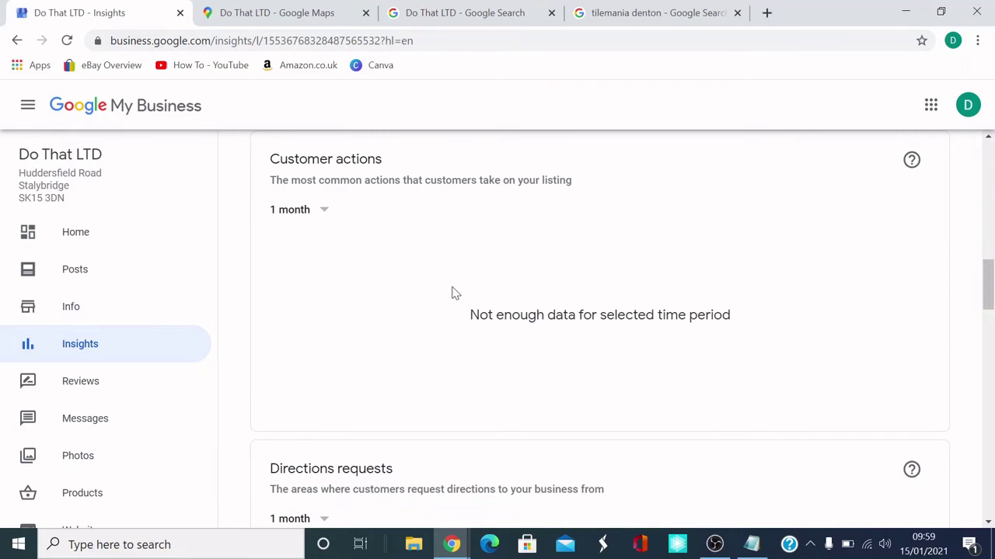
pyautogui.scroll(-1, 482, 283)
pyautogui.scroll(-2, 673, 295)
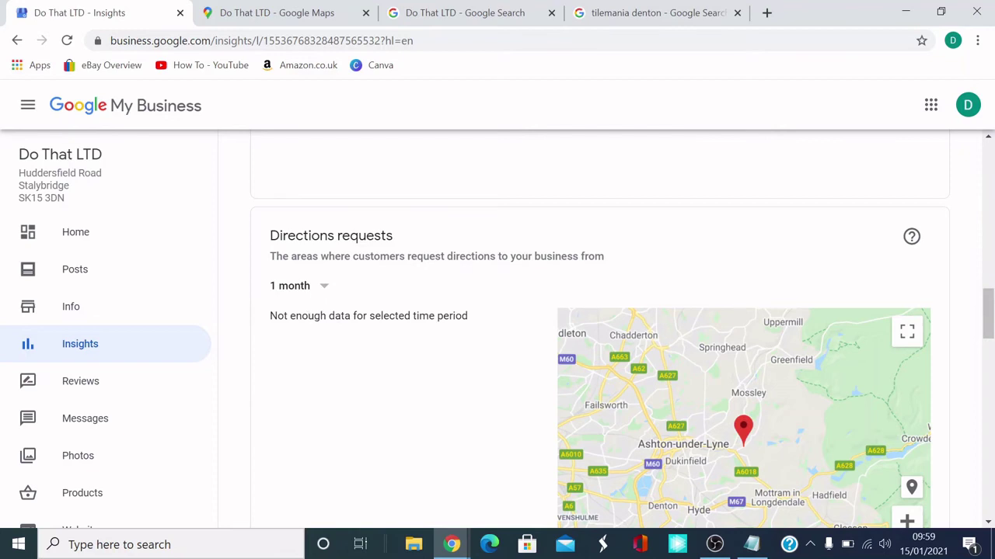
pyautogui.scroll(-2, 349, 308)
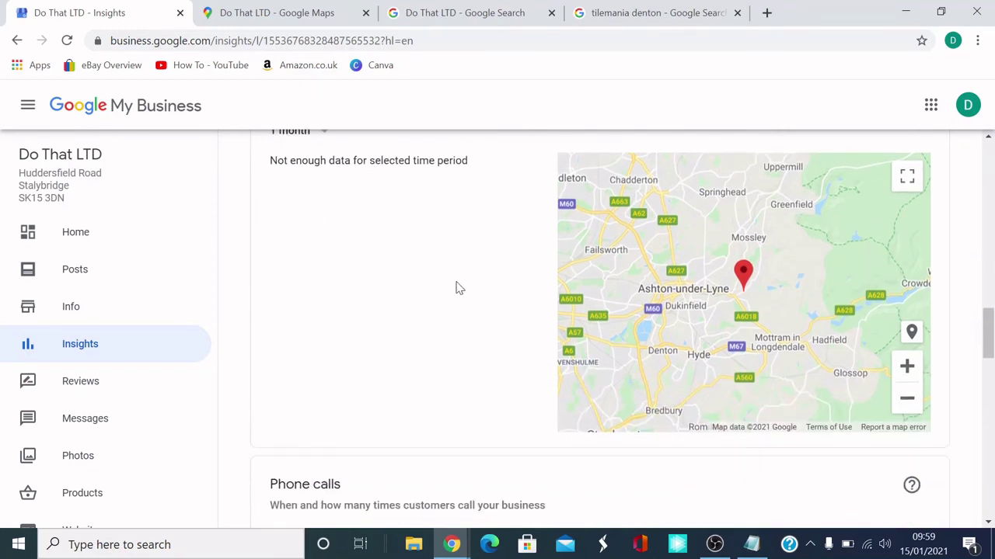
pyautogui.scroll(-1, 393, 304)
pyautogui.scroll(-1, 326, 300)
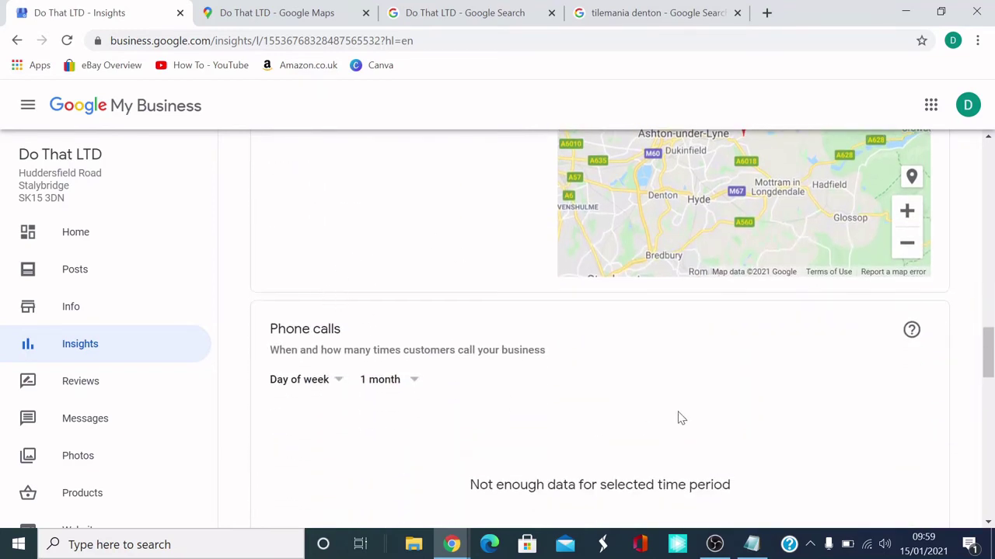
pyautogui.scroll(-1, 327, 431)
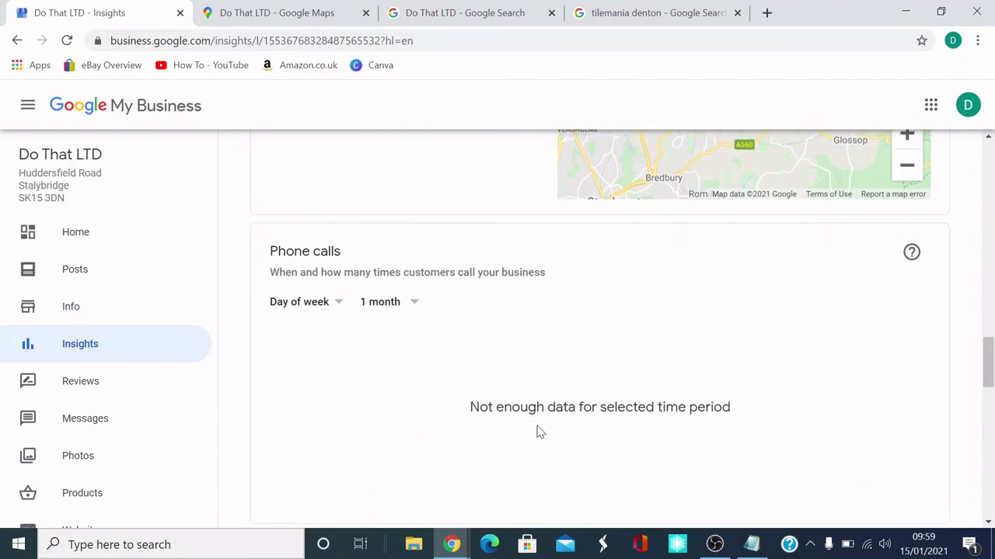
pyautogui.scroll(-2, 540, 432)
pyautogui.scroll(-3, 164, 383)
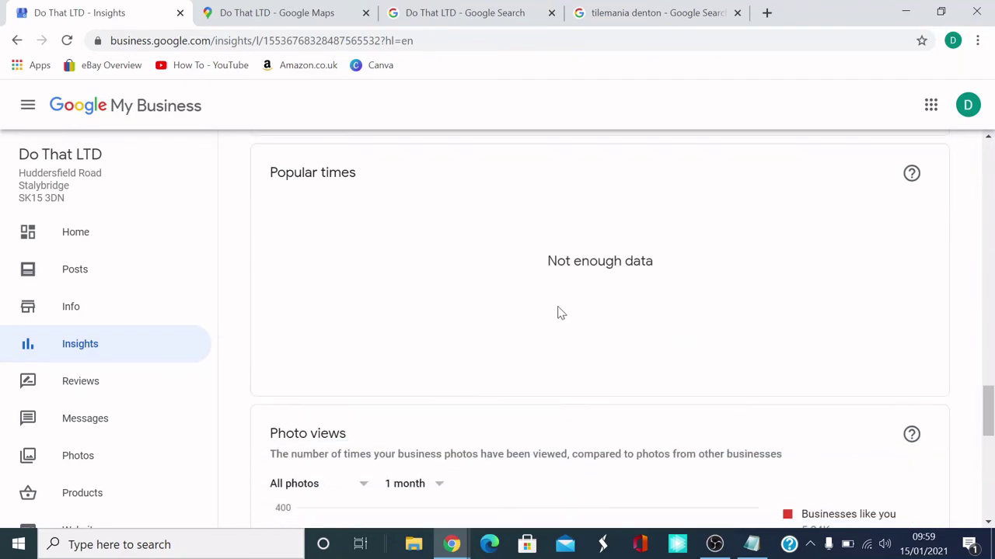
pyautogui.scroll(-2, 365, 337)
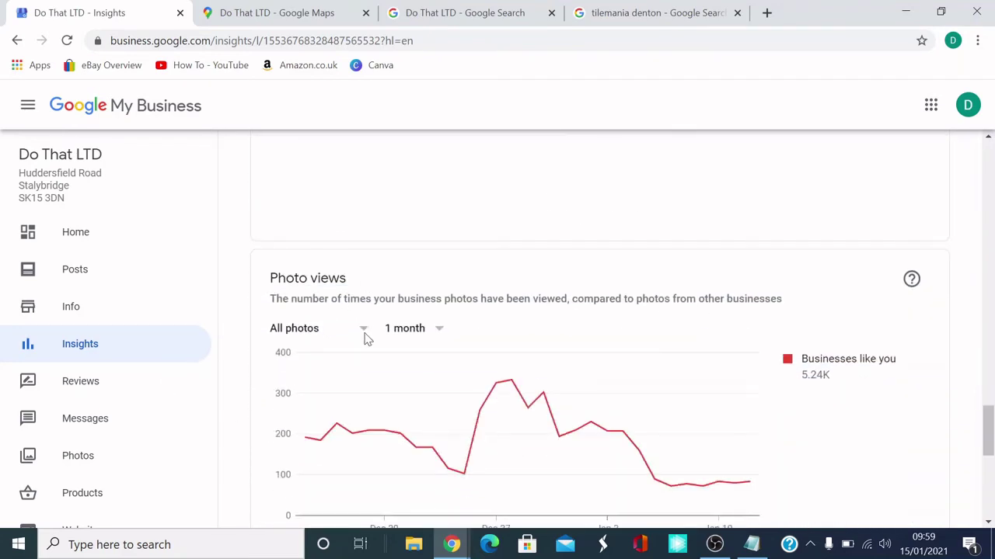
pyautogui.moveTo(474, 404)
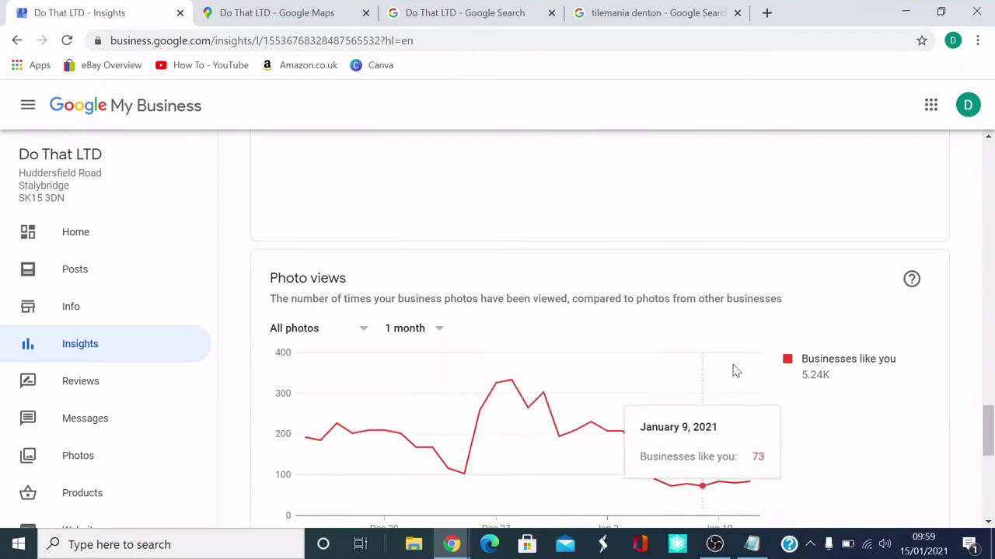
pyautogui.scroll(-4, 766, 366)
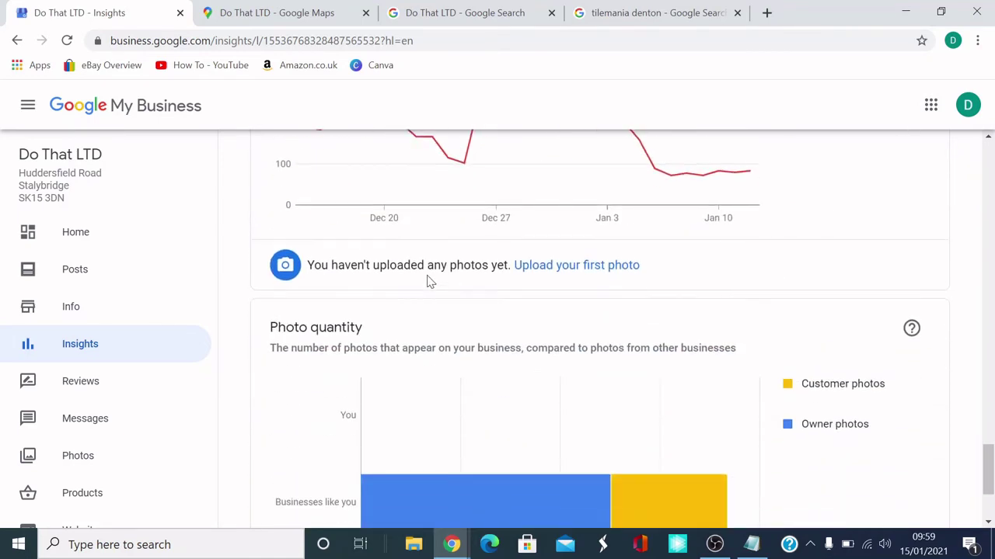
pyautogui.scroll(-2, 435, 285)
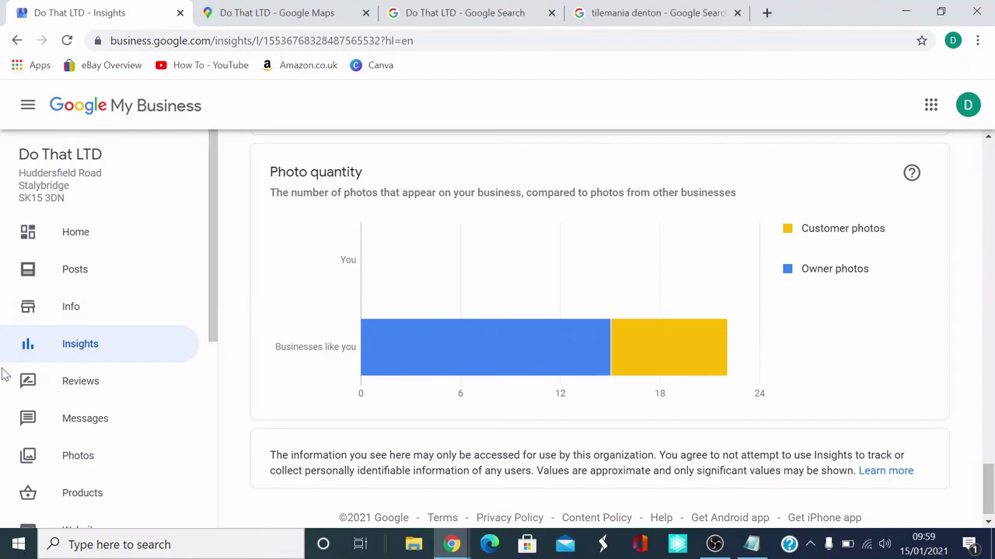
pyautogui.scroll(-2, 151, 363)
pyautogui.moveTo(216, 329)
pyautogui.mouseDown()
pyautogui.moveTo(213, 257)
pyautogui.moveTo(210, 317)
pyautogui.mouseUp()
# - Check Reviews shows 'You have no reviews', then go to the Messages section
pyautogui.click(78, 318)
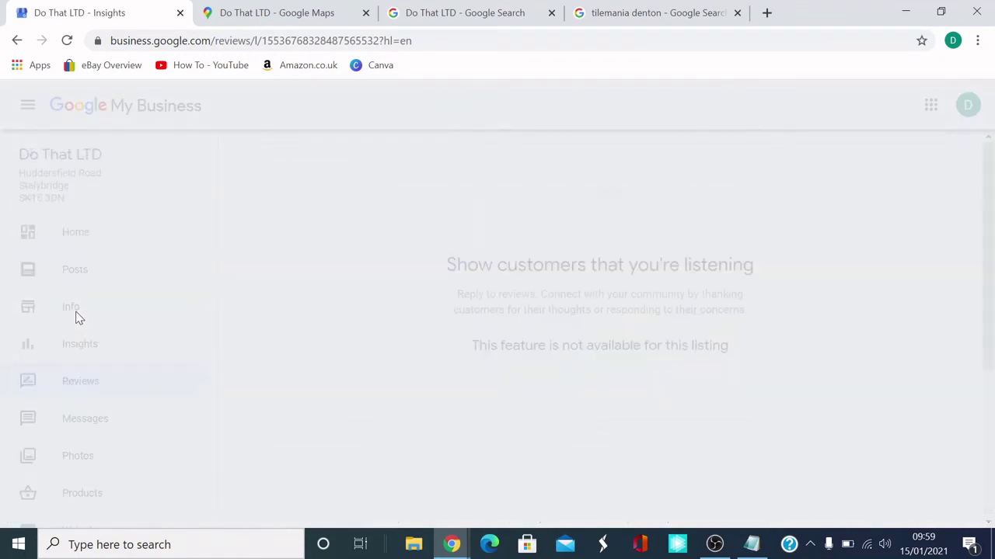
pyautogui.scroll(-2, 751, 348)
pyautogui.scroll(-2, 749, 351)
pyautogui.scroll(3, 747, 352)
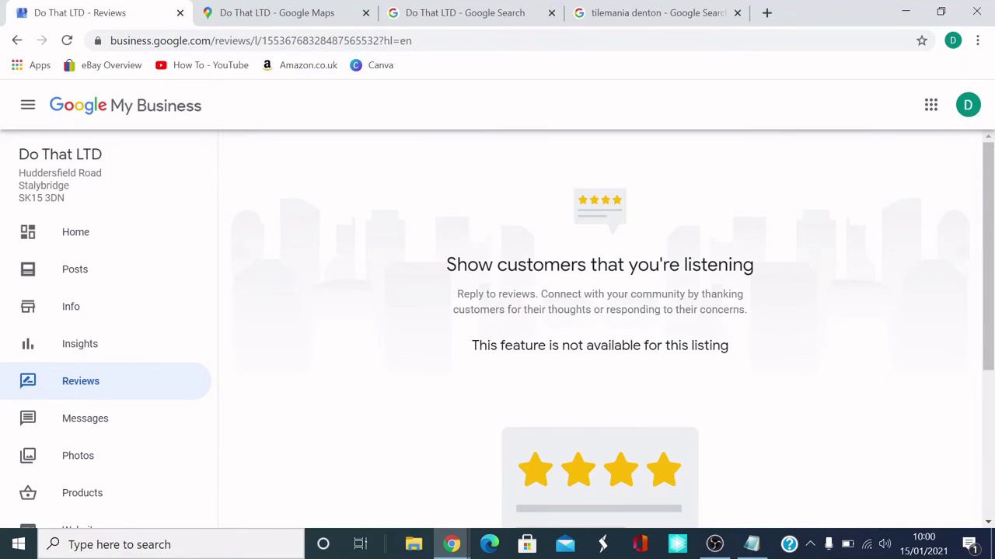
pyautogui.scroll(-3, 655, 338)
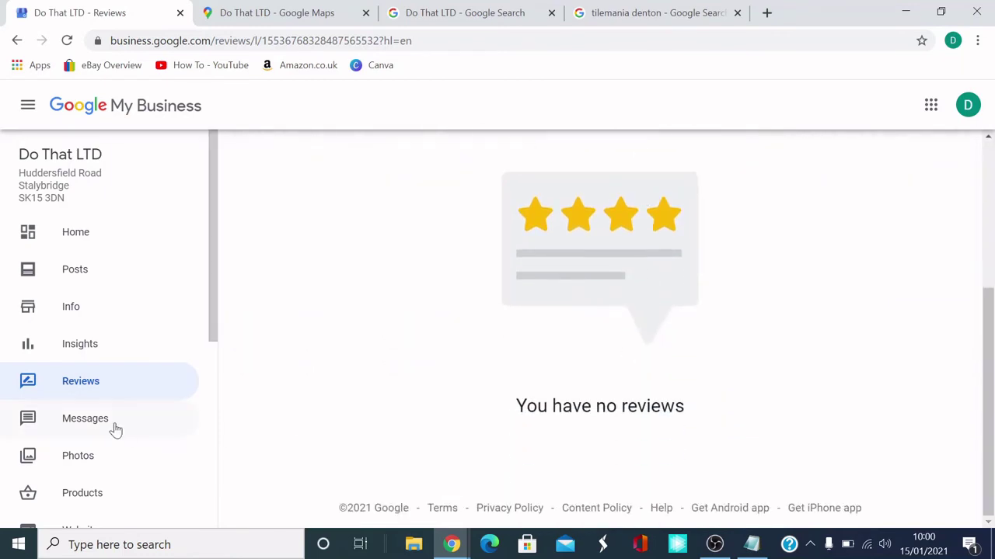
pyautogui.click(86, 424)
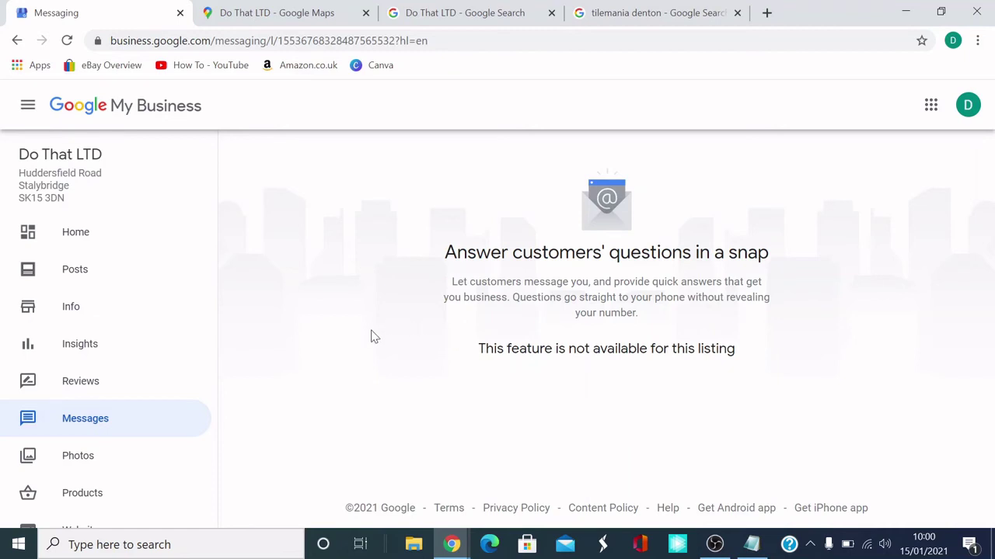
# - Scroll the sidebar while the Messages page reports messaging is unavailable for this listing
pyautogui.scroll(-2, 39, 388)
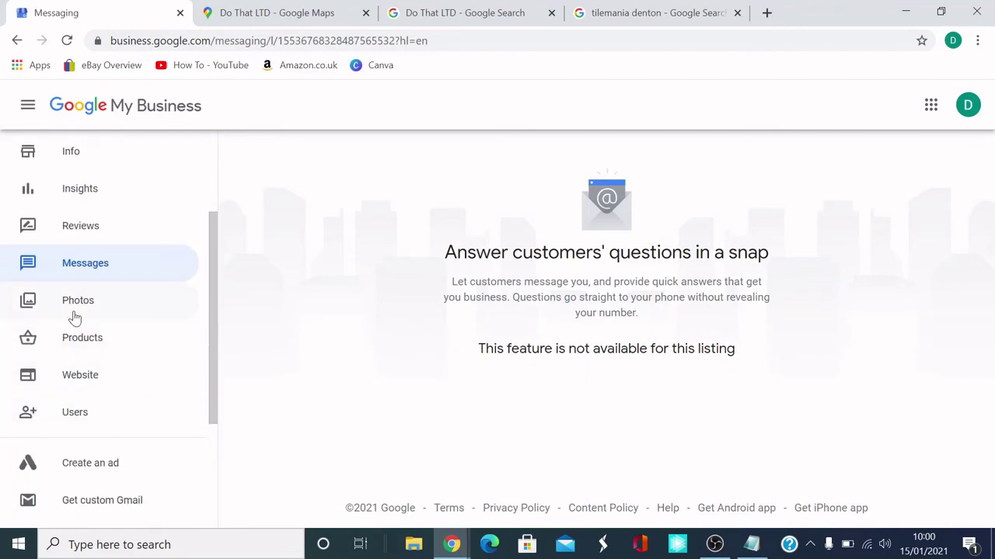
# - Open the Photos section and dismiss the tip about posting photos
pyautogui.click(81, 305)
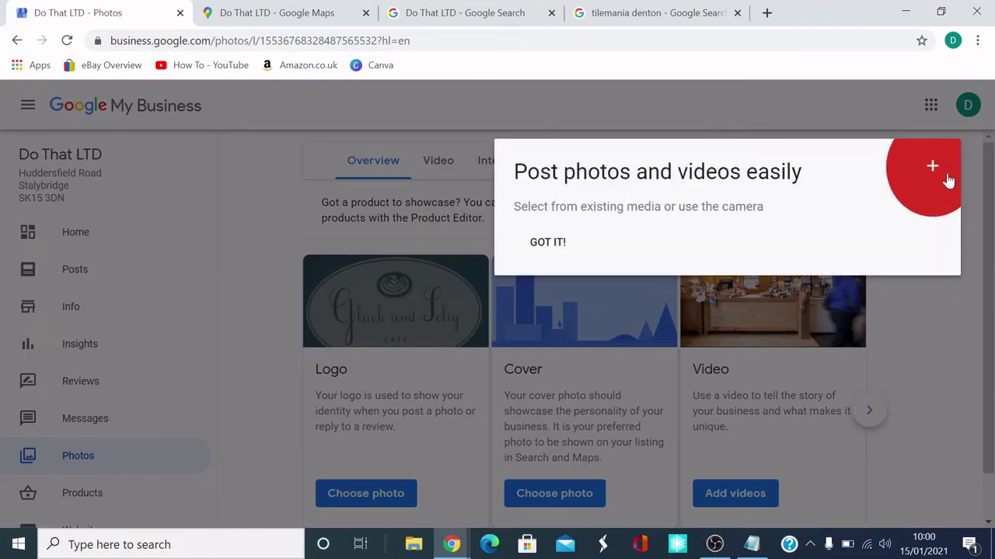
pyautogui.click(951, 320)
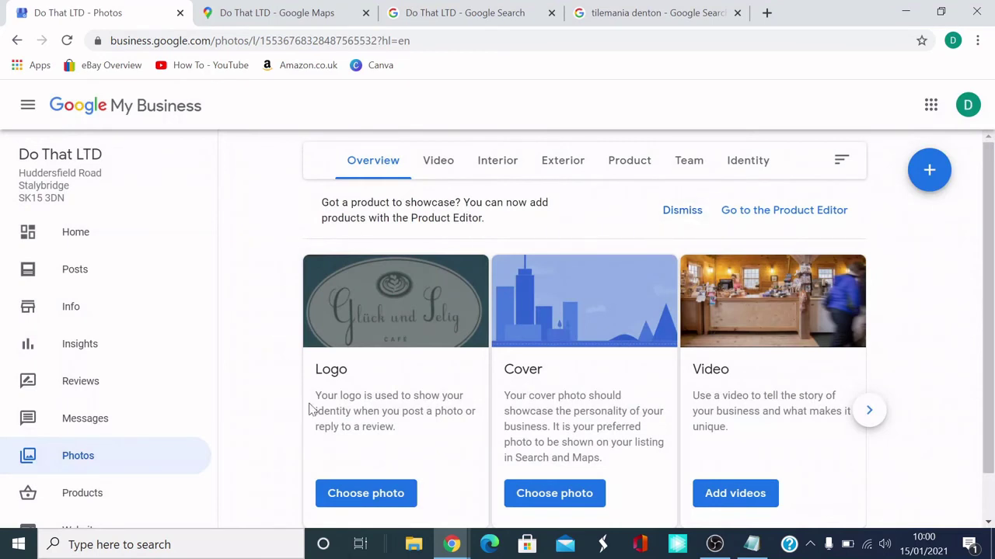
pyautogui.scroll(-1, 166, 302)
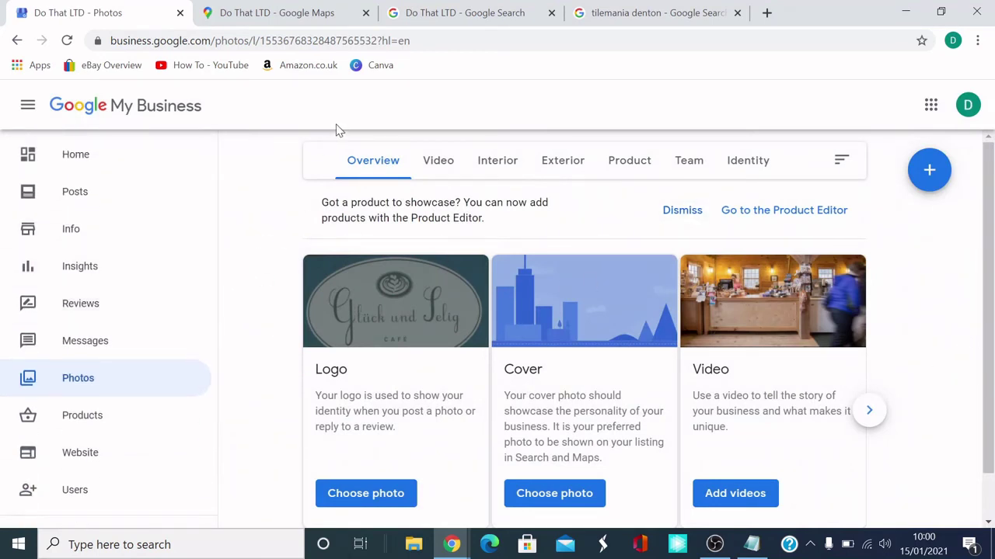
# - Check the Video, Interior, Exterior and Product photo categories, ending on Interior
pyautogui.click(437, 162)
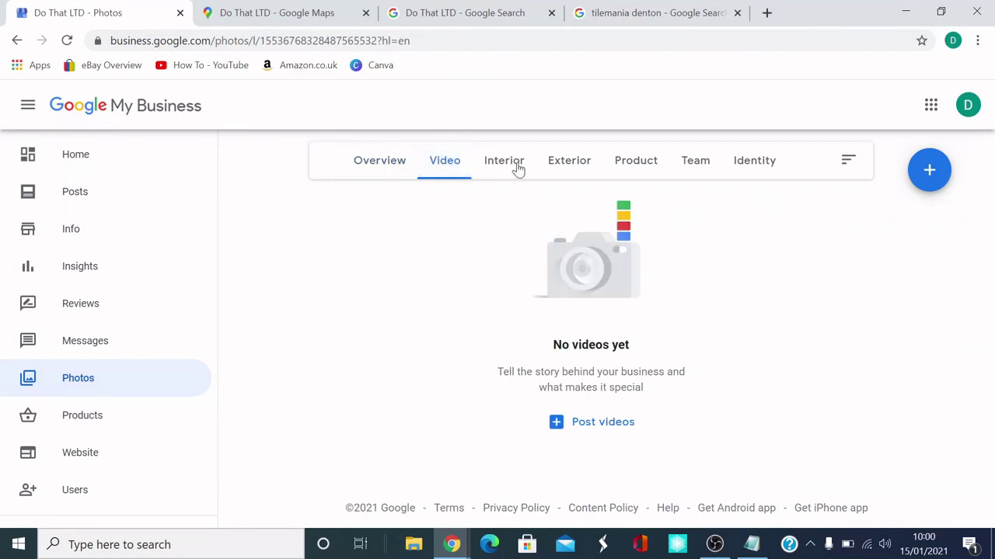
pyautogui.click(518, 169)
pyautogui.click(572, 170)
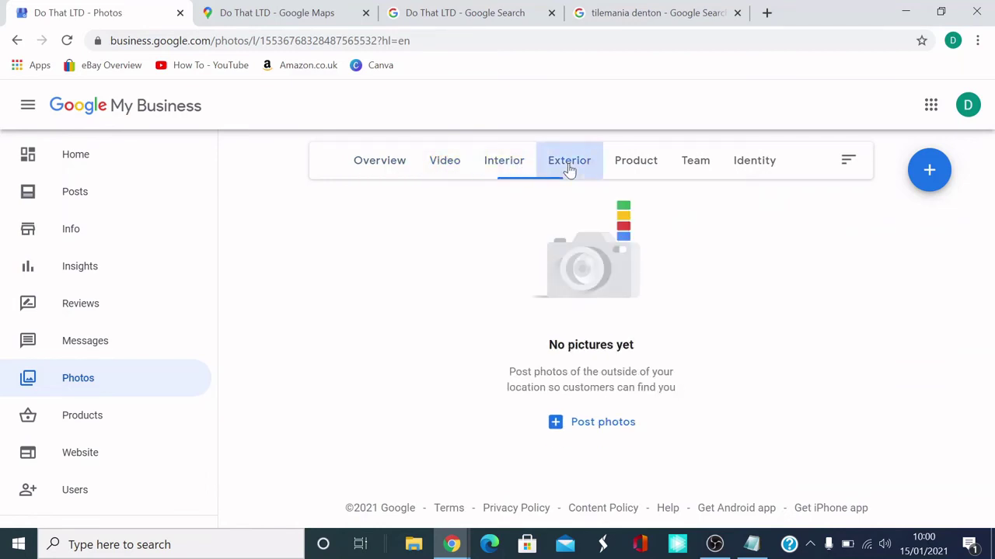
pyautogui.click(647, 167)
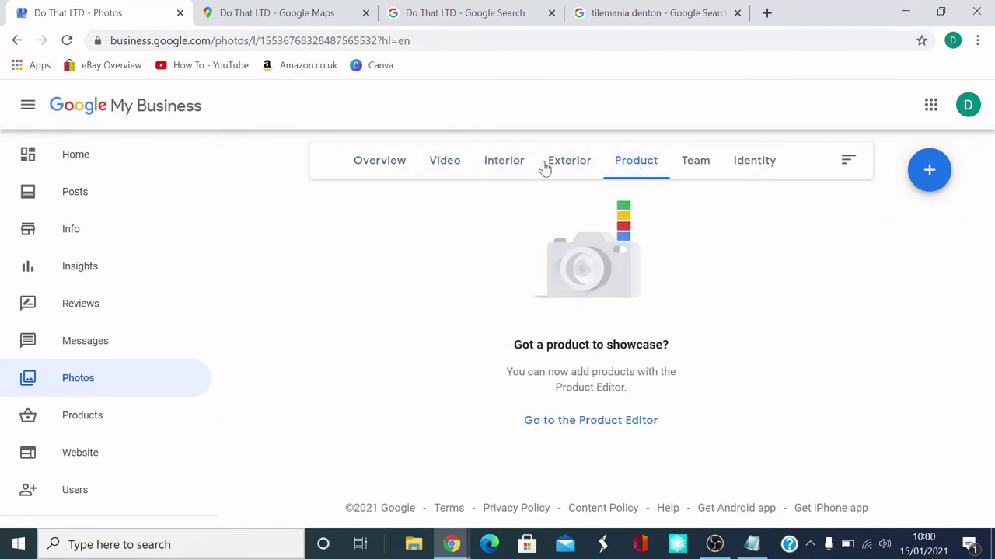
pyautogui.click(500, 168)
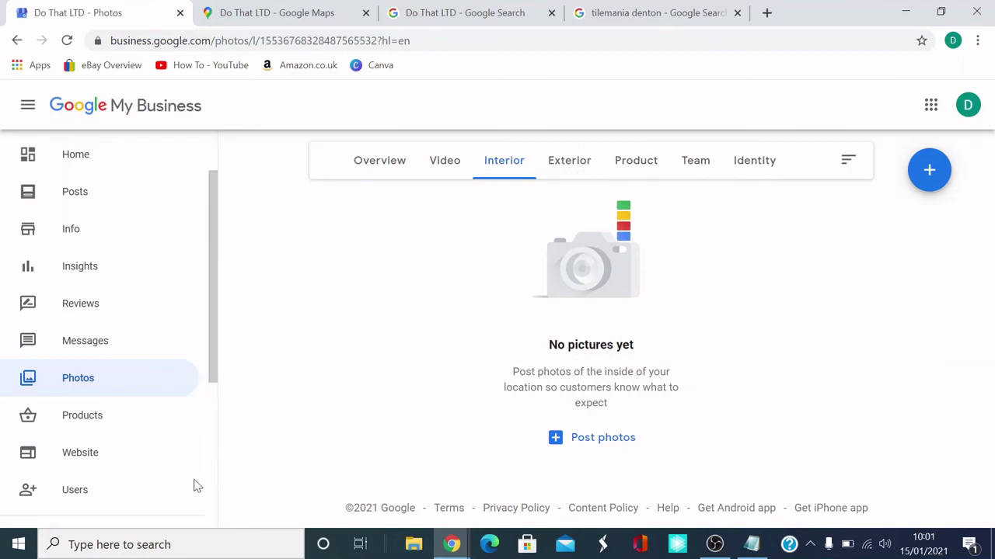
# - Open the Products section and scroll through it
pyautogui.click(83, 421)
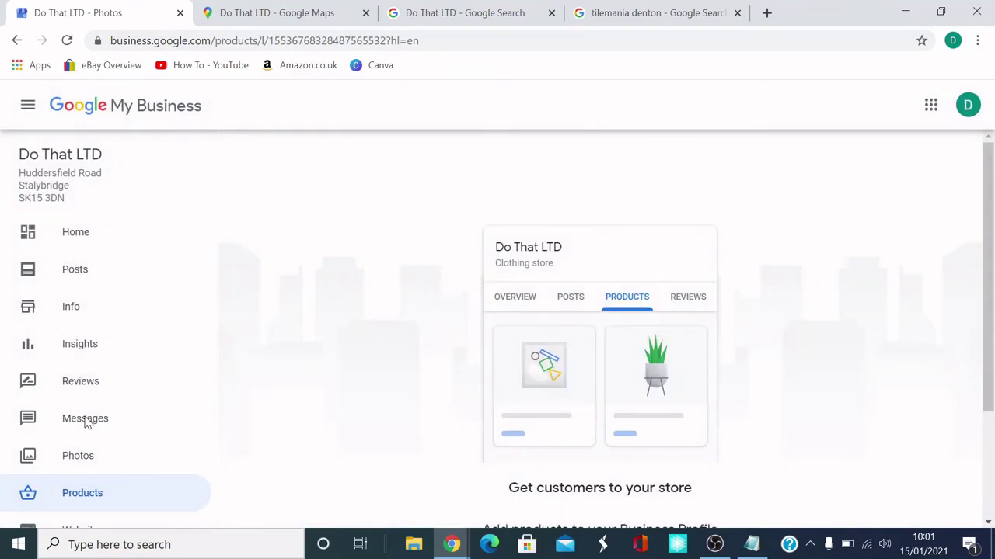
pyautogui.scroll(-1, 381, 291)
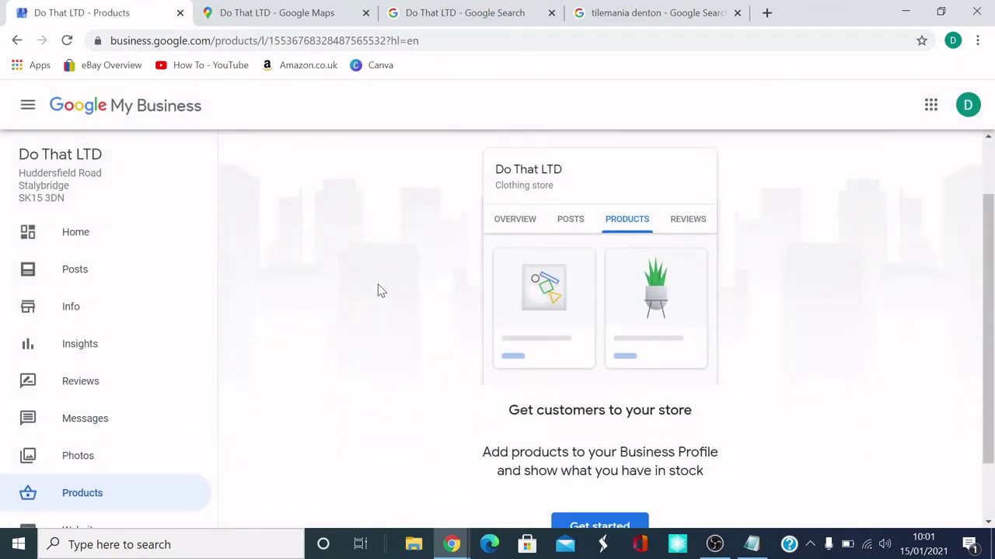
pyautogui.scroll(-1, 377, 289)
pyautogui.scroll(1, 375, 288)
pyautogui.scroll(-1, 494, 286)
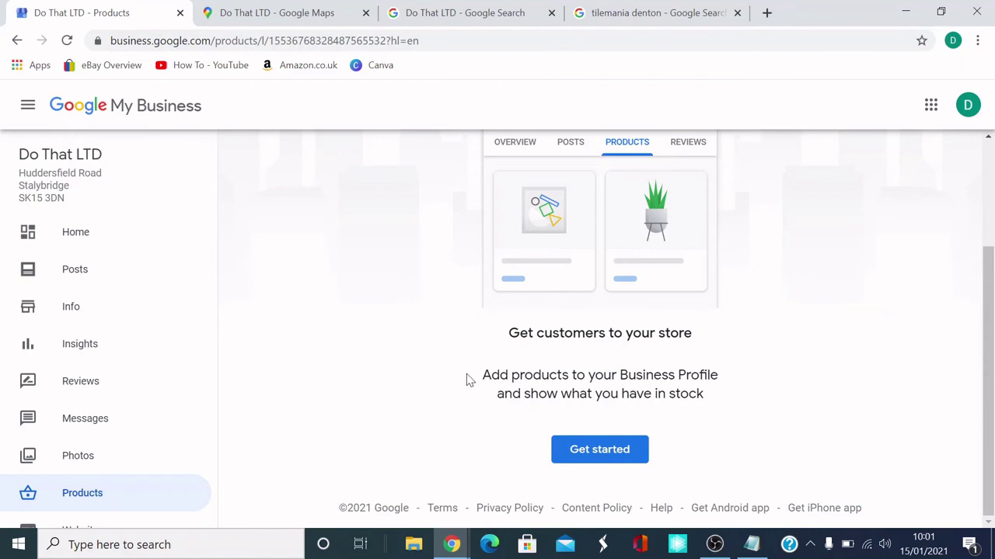
pyautogui.scroll(2, 680, 361)
pyautogui.scroll(-2, 676, 354)
pyautogui.scroll(-2, 83, 360)
pyautogui.scroll(-1, 80, 361)
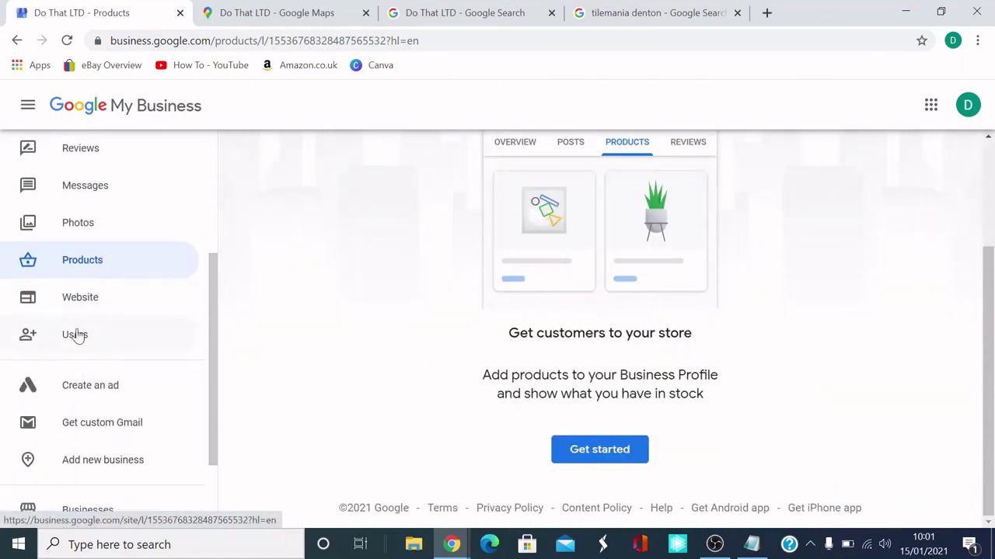
# - Start the auto-generated website and dismiss the theme, story and publish tips
pyautogui.click(69, 300)
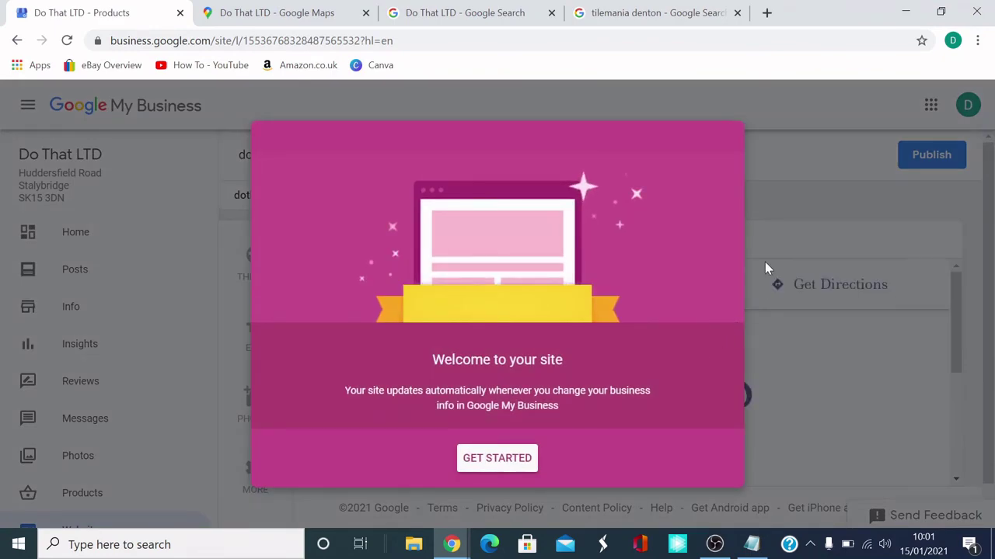
pyautogui.click(777, 263)
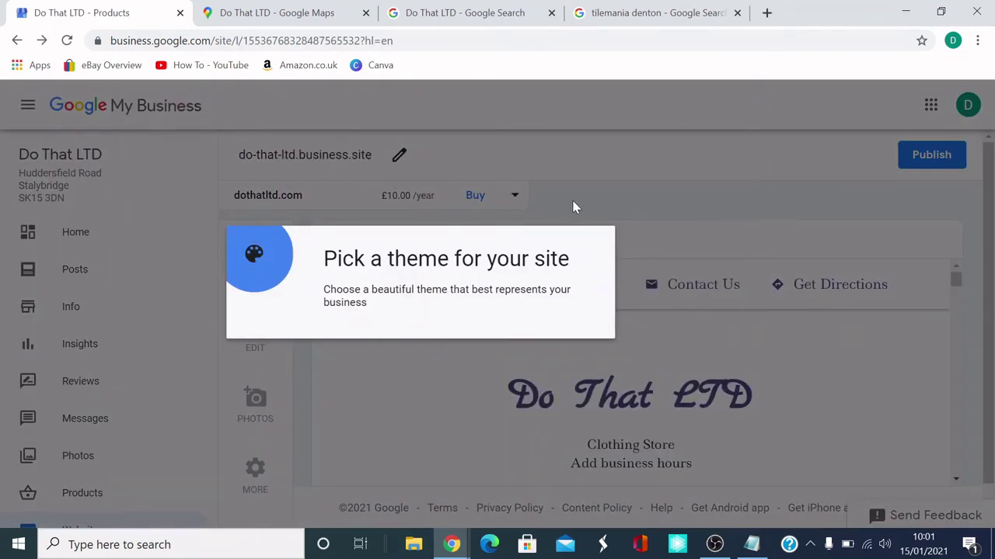
pyautogui.click(568, 206)
pyautogui.click(630, 248)
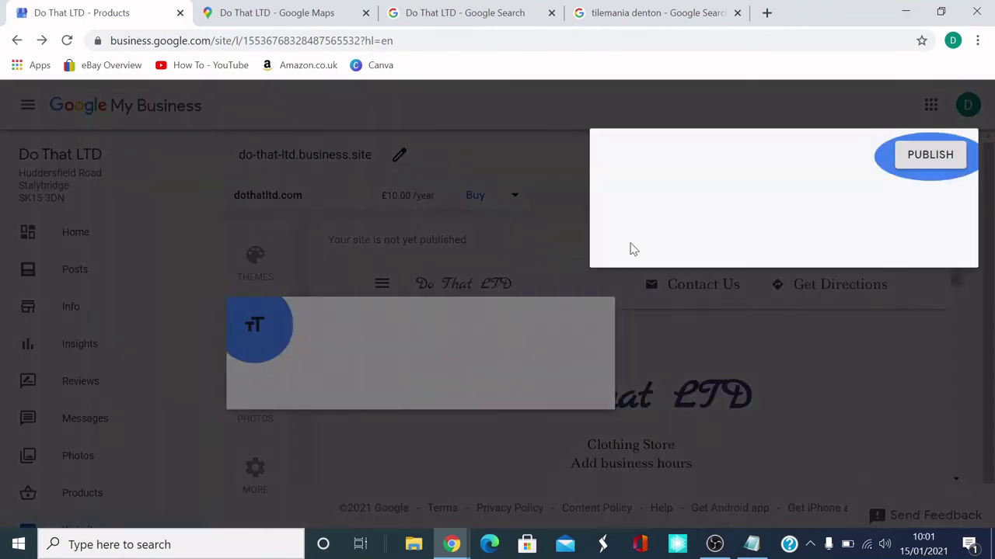
pyautogui.click(556, 165)
pyautogui.scroll(-2, 544, 327)
pyautogui.scroll(2, 668, 323)
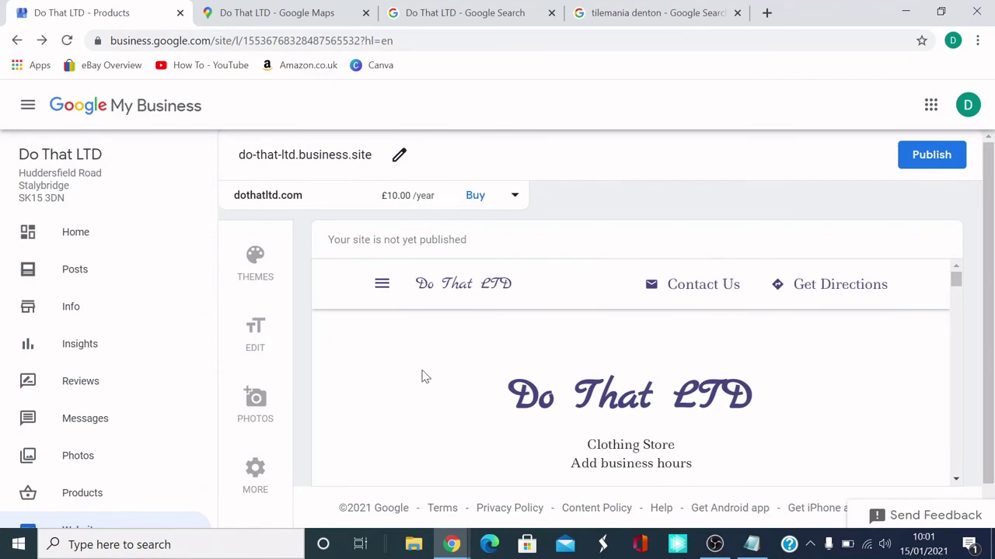
pyautogui.scroll(-1, 133, 489)
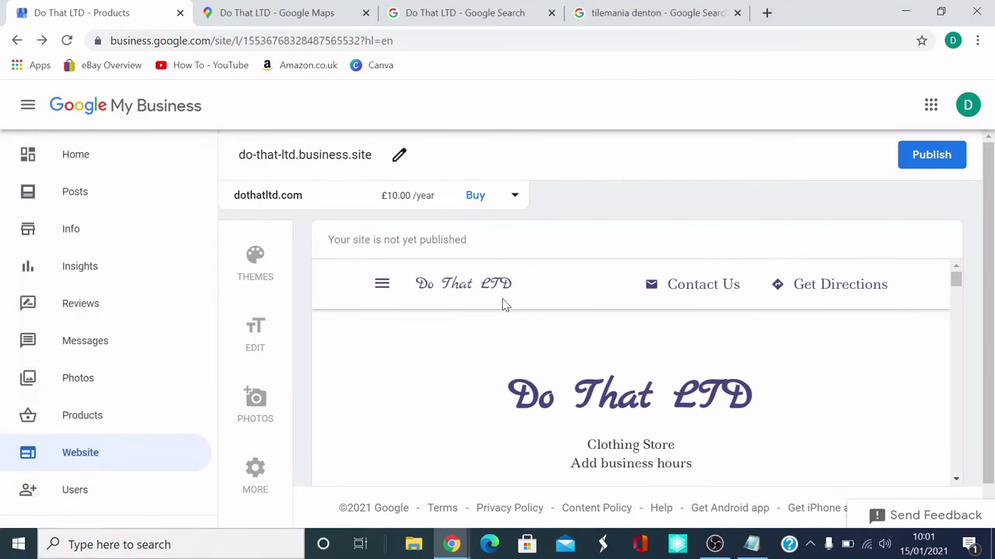
pyautogui.scroll(-2, 503, 383)
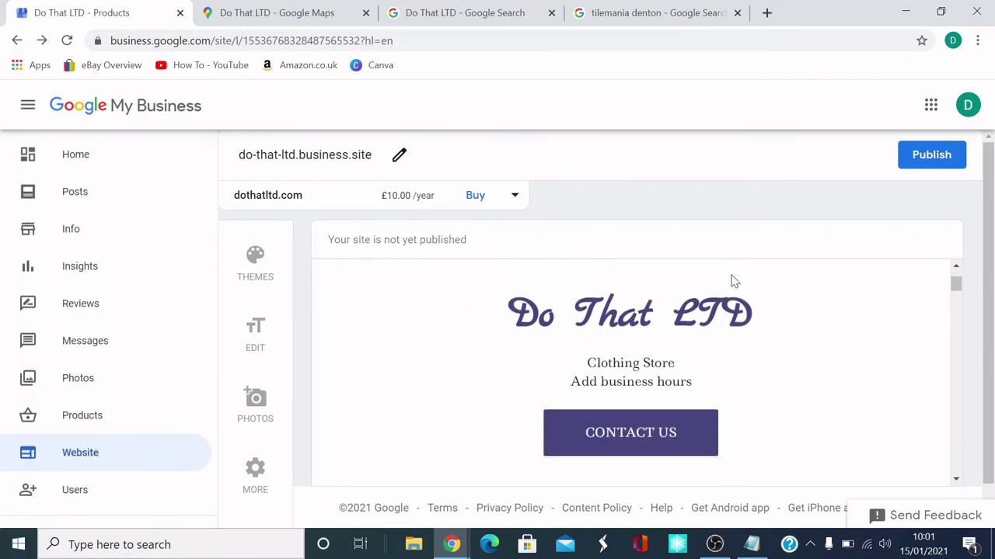
pyautogui.scroll(-1, 583, 303)
pyautogui.scroll(1, 670, 328)
pyautogui.scroll(-2, 419, 319)
pyautogui.scroll(-4, 419, 314)
pyautogui.scroll(-3, 419, 311)
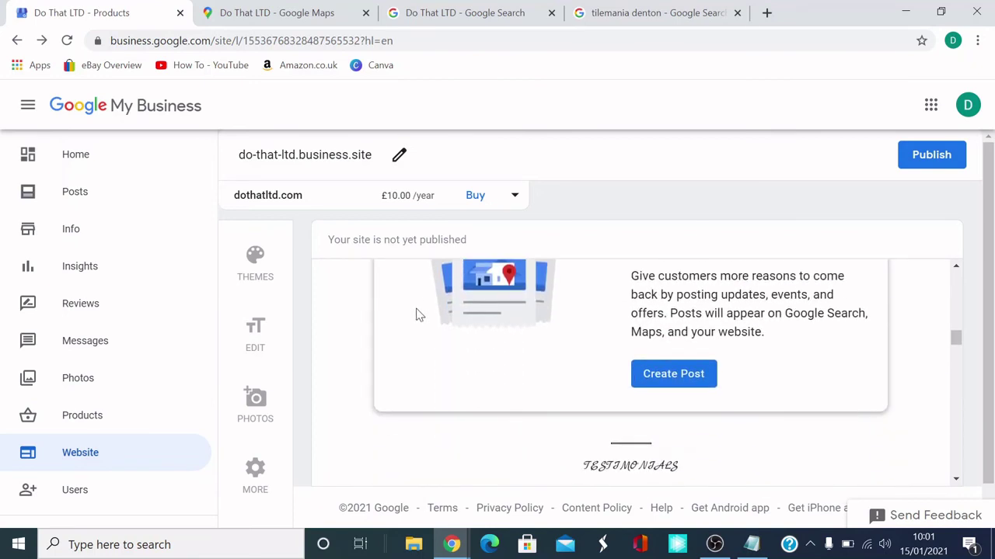
pyautogui.scroll(-2, 418, 315)
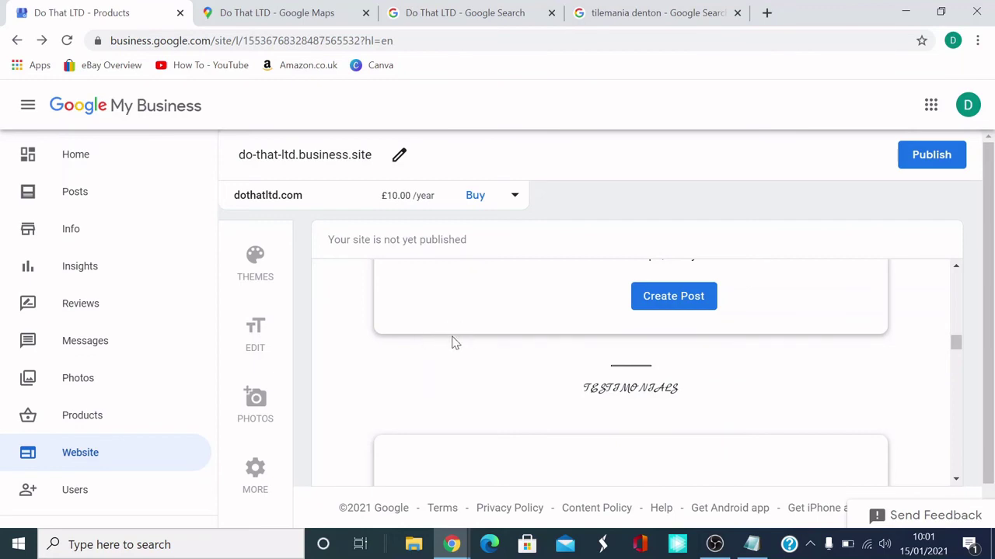
pyautogui.scroll(-1, 458, 354)
pyautogui.scroll(-1, 442, 379)
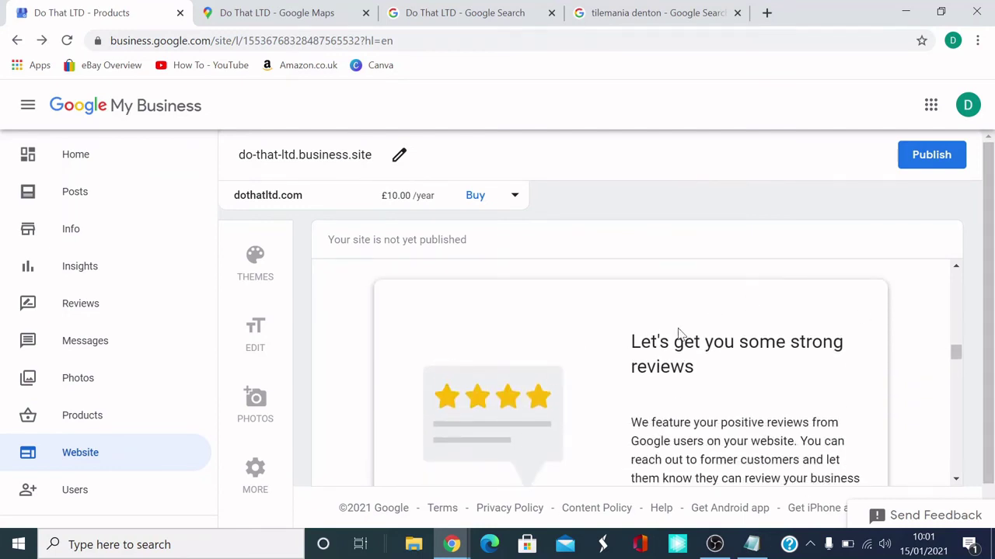
pyautogui.scroll(-3, 555, 365)
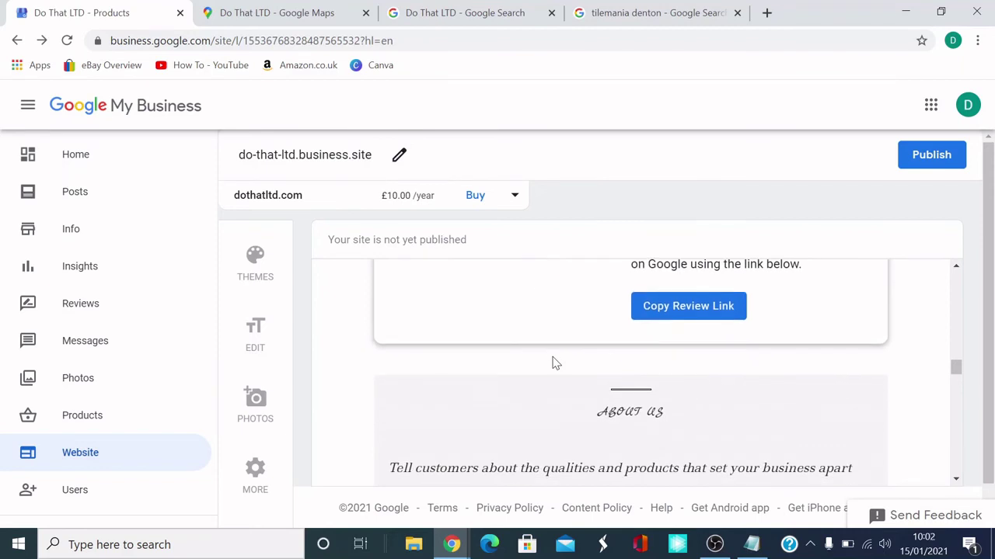
pyautogui.scroll(-1, 555, 365)
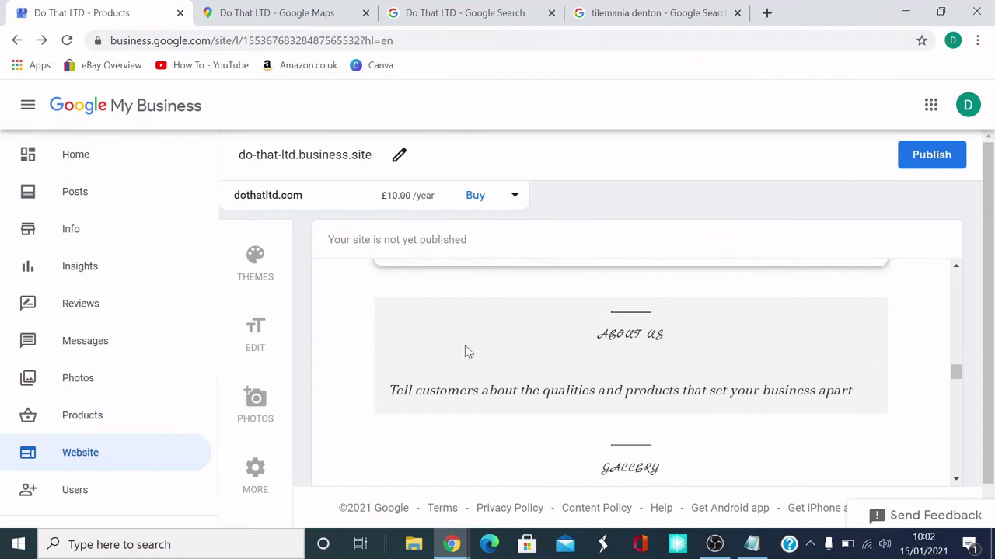
pyautogui.scroll(-2, 719, 374)
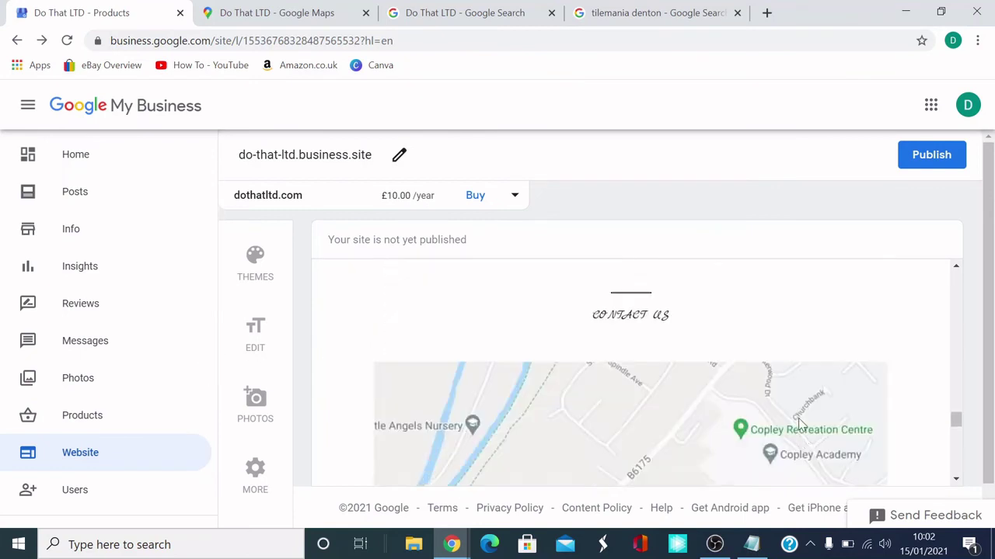
pyautogui.scroll(-1, 803, 424)
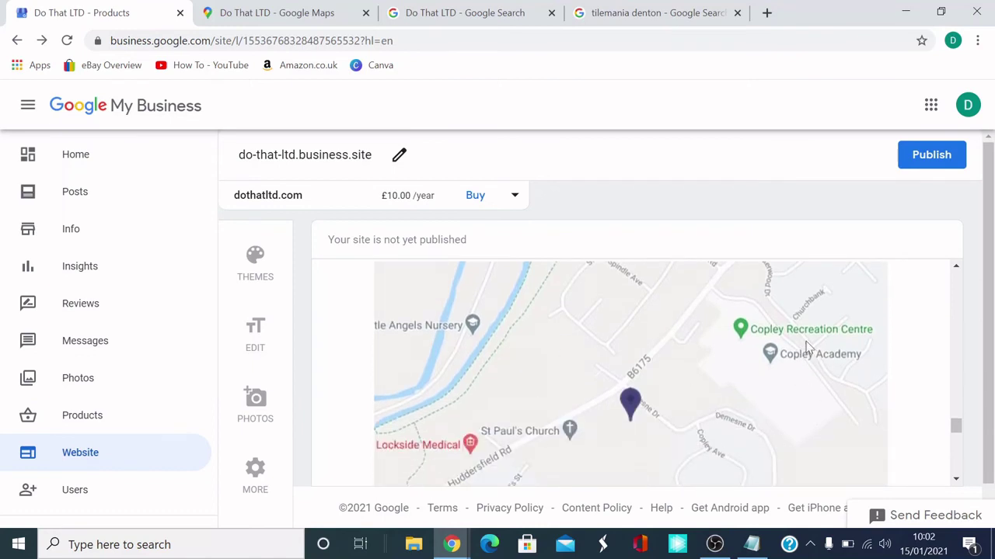
pyautogui.scroll(2, 628, 313)
pyautogui.scroll(-1, 582, 357)
pyautogui.scroll(-1, 575, 326)
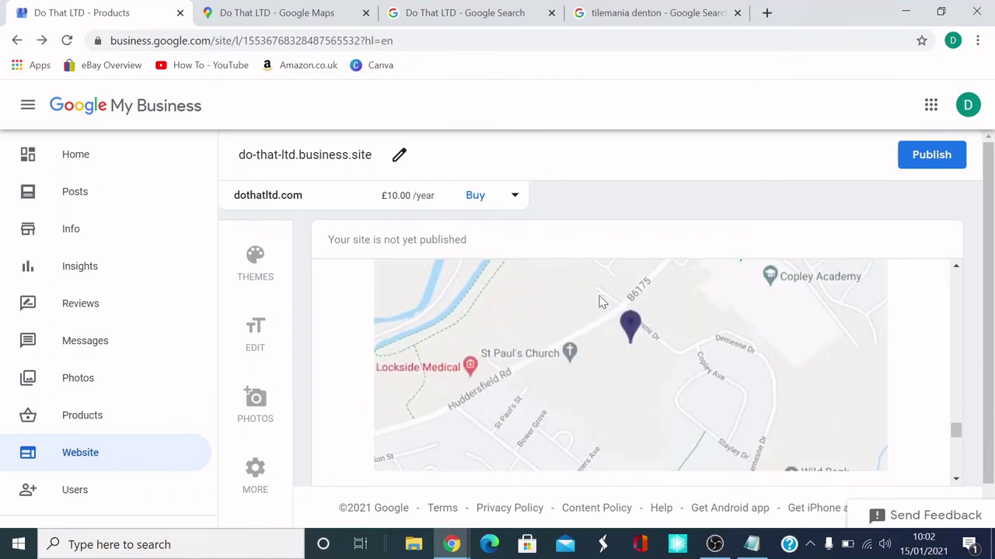
pyautogui.scroll(-3, 773, 358)
pyautogui.scroll(1, 733, 367)
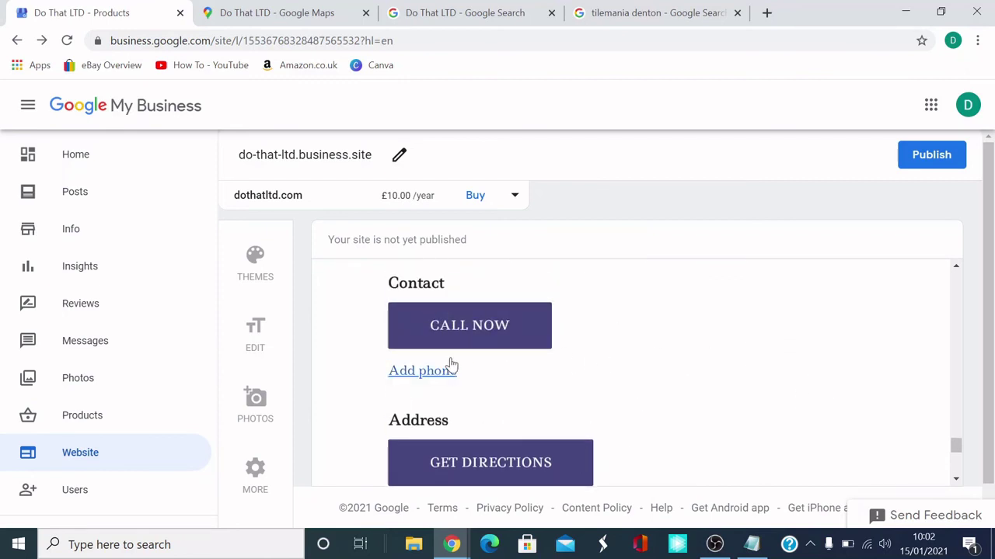
pyautogui.scroll(-2, 800, 381)
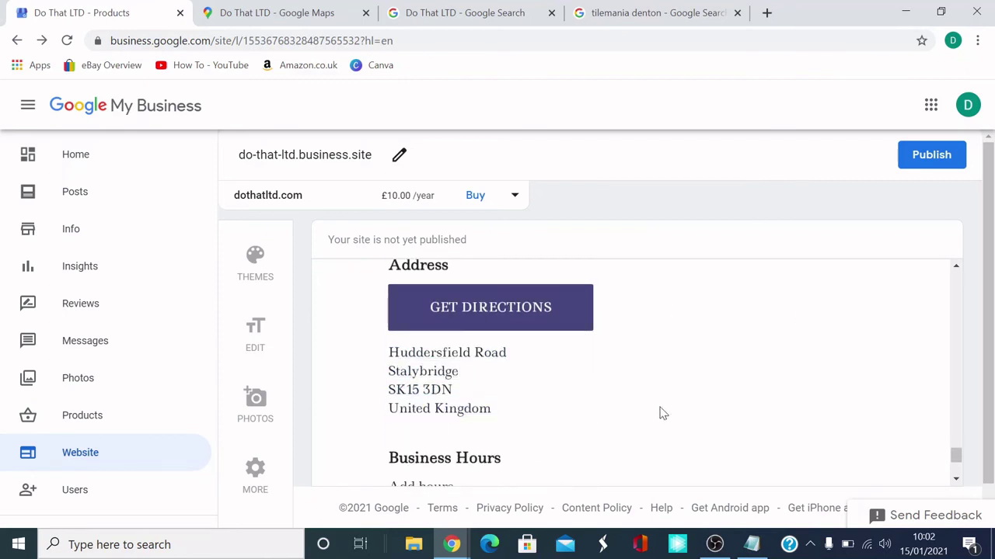
pyautogui.scroll(-2, 676, 404)
pyautogui.scroll(-1, 675, 384)
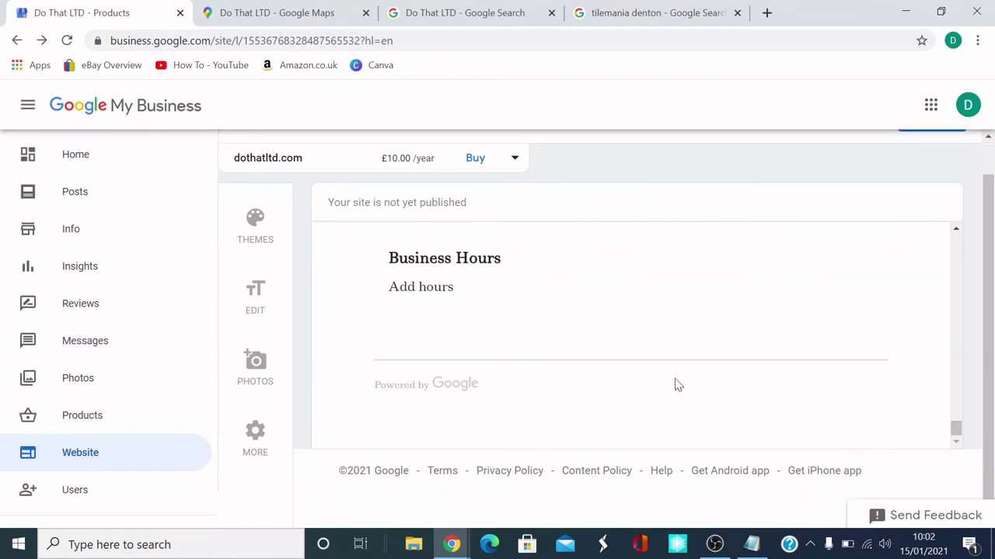
pyautogui.scroll(2, 586, 365)
pyautogui.scroll(-2, 575, 355)
pyautogui.scroll(15, 621, 358)
pyautogui.scroll(1, 720, 425)
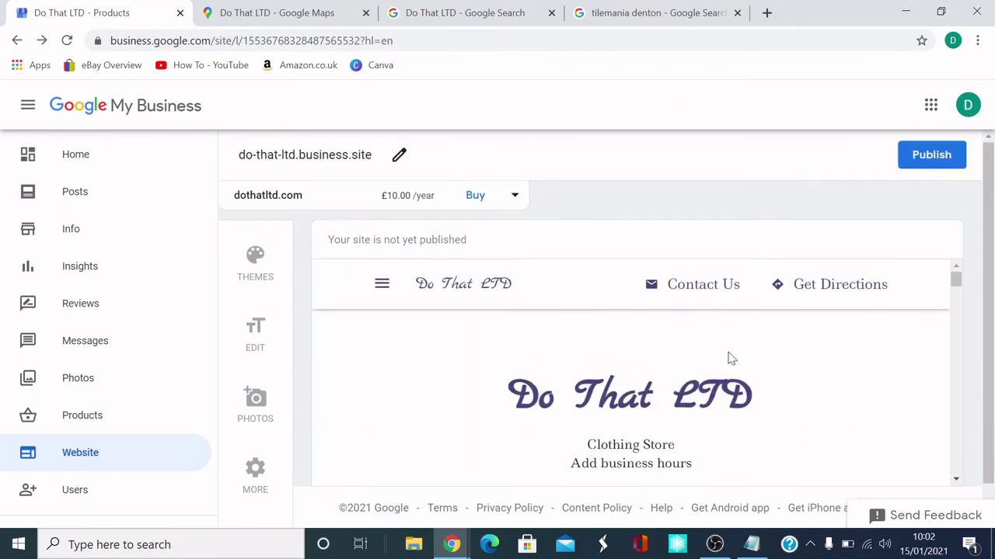
# - Publish the website and open the live site in a new tab
pyautogui.click(925, 155)
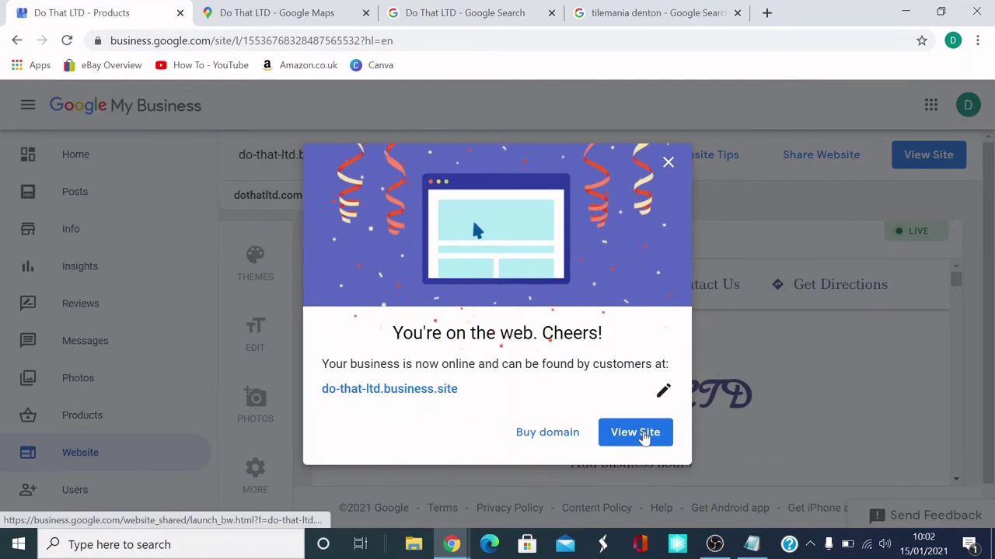
pyautogui.rightClick(644, 430)
pyautogui.click(703, 309)
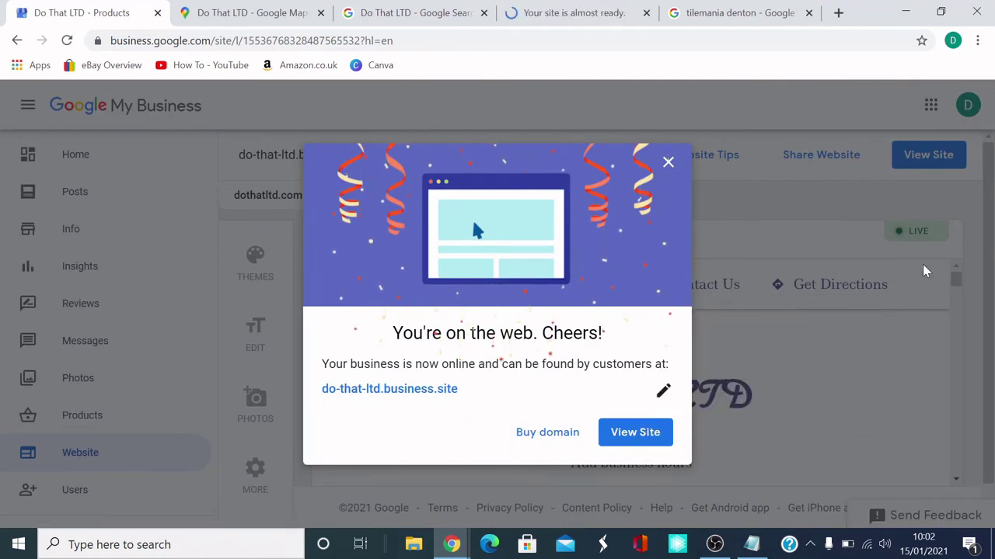
pyautogui.click(575, 12)
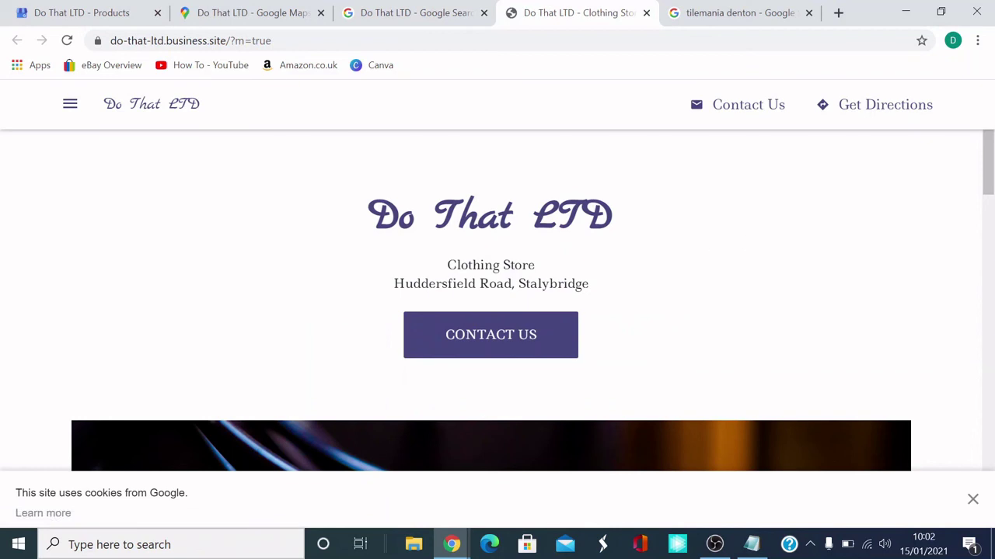
# - Scroll through the live do-that-ltd.business.site page
pyautogui.scroll(-1, 537, 254)
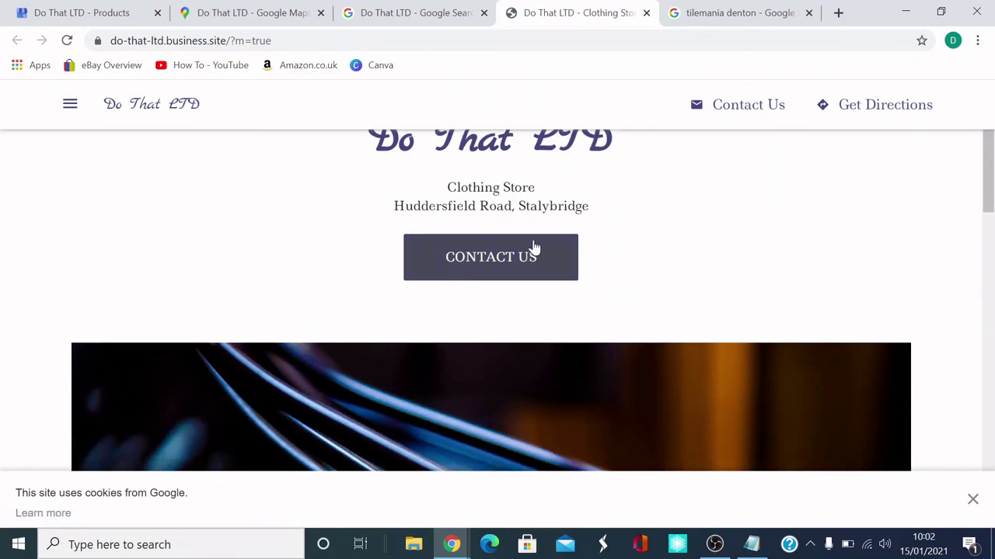
pyautogui.scroll(-3, 535, 256)
pyautogui.scroll(-6, 535, 268)
pyautogui.scroll(-2, 520, 269)
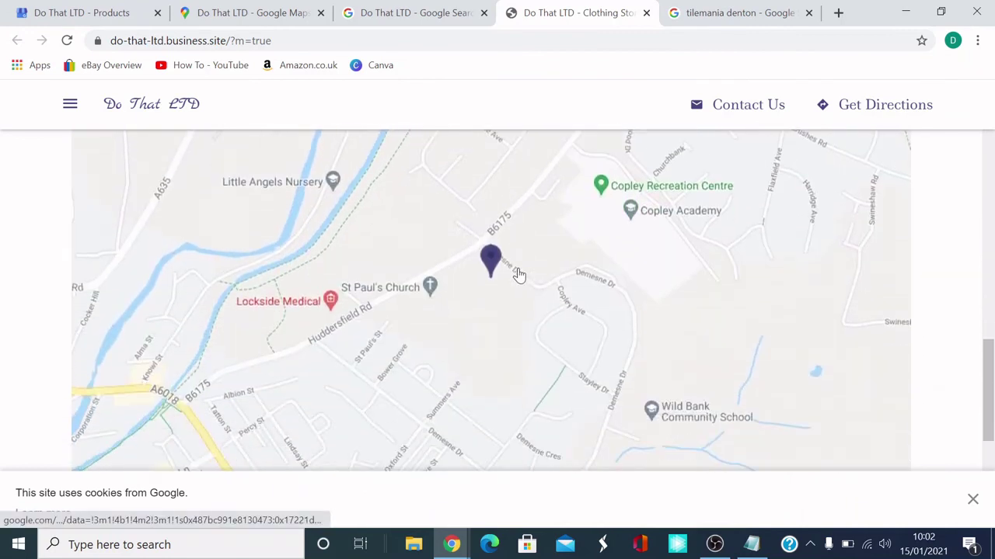
pyautogui.scroll(-1, 520, 280)
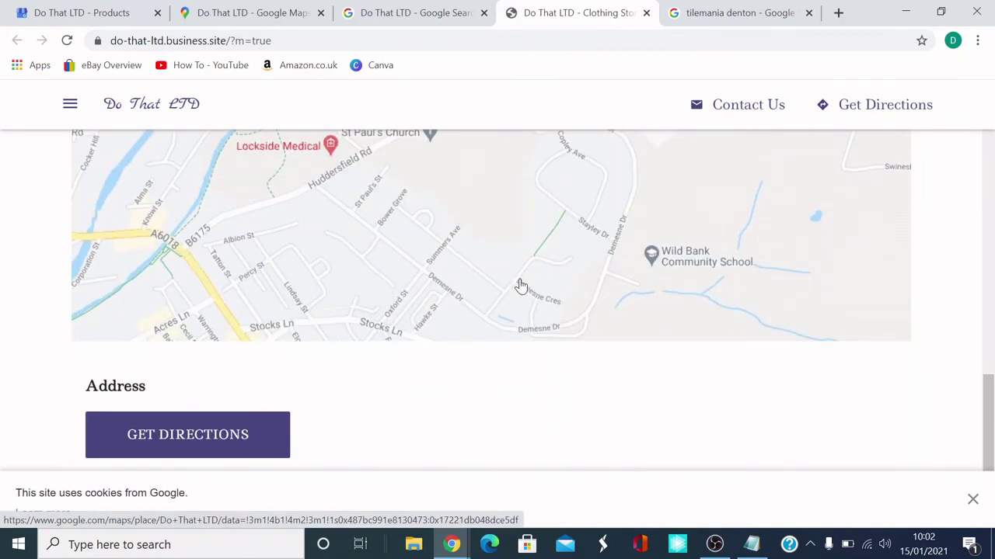
pyautogui.scroll(-2, 620, 392)
pyautogui.scroll(-1, 618, 388)
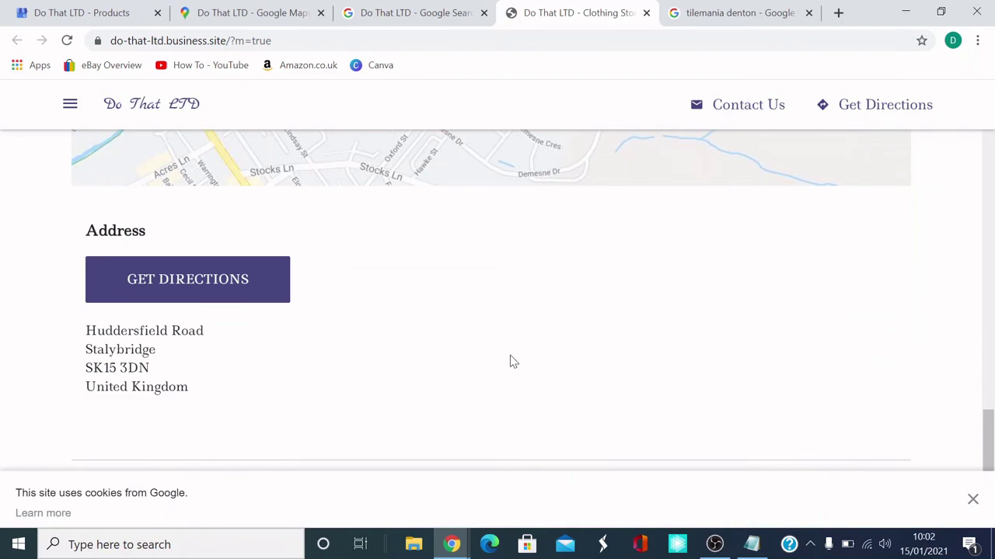
pyautogui.scroll(15, 548, 308)
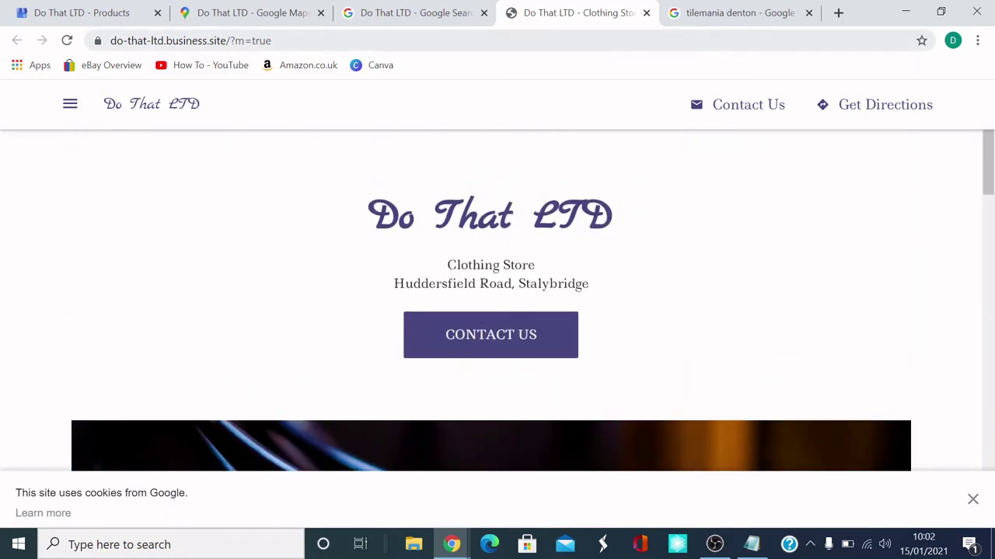
# - Select the published site's web address in the address bar
pyautogui.click(172, 37)
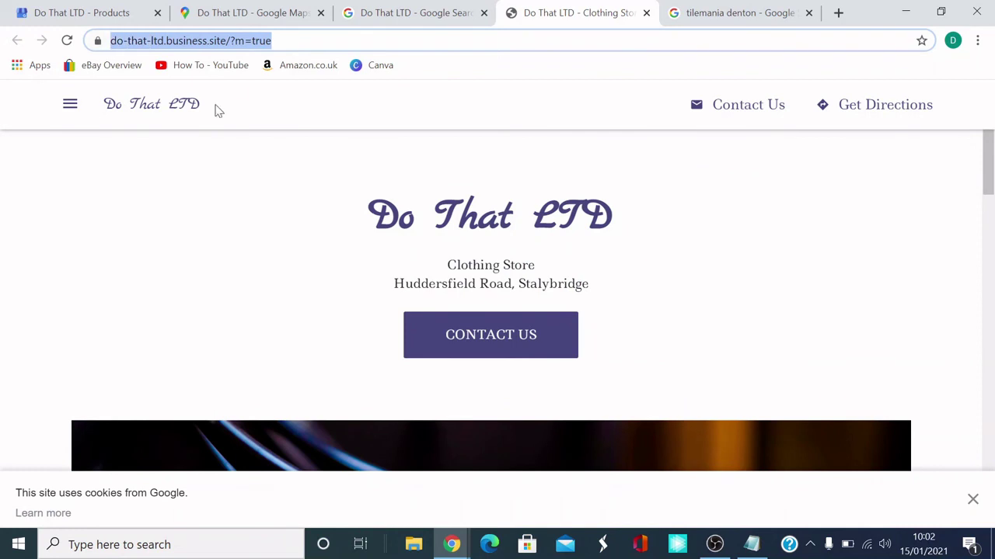
pyautogui.click(217, 205)
pyautogui.moveTo(272, 40); pyautogui.dragTo(109, 40)
pyautogui.click(160, 184)
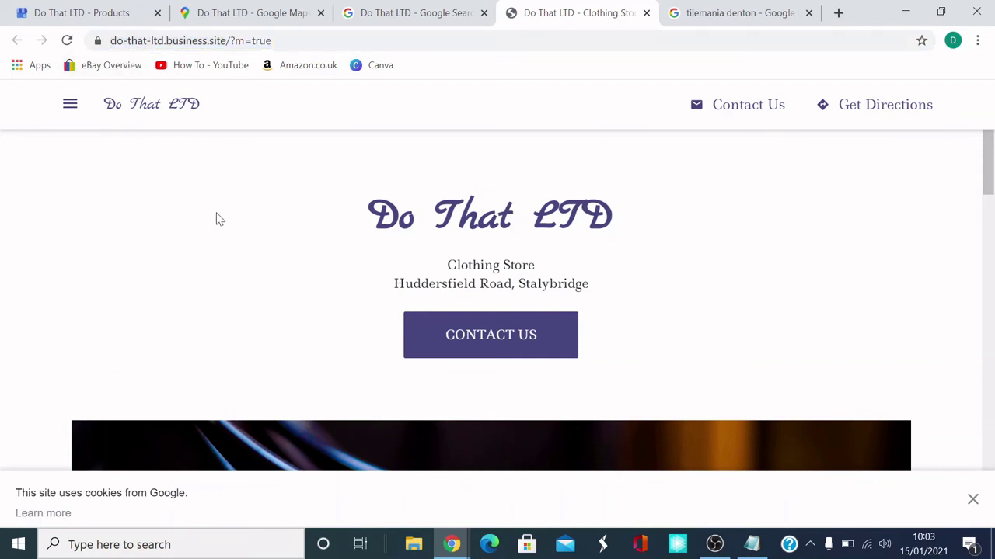
# - Look at the Do That LTD search results and Maps listing, then return to Google My Business
pyautogui.click(459, 13)
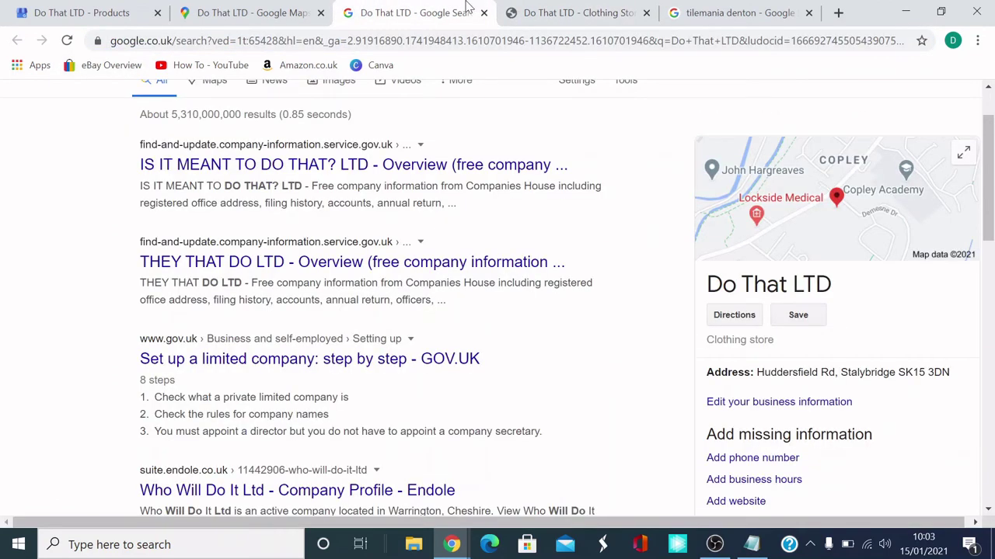
pyautogui.click(233, 14)
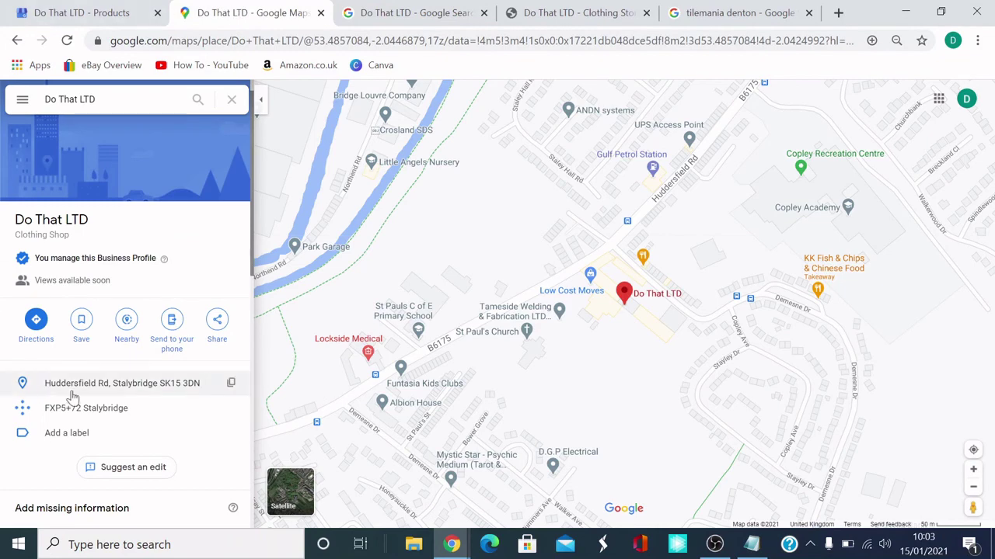
pyautogui.click(121, 13)
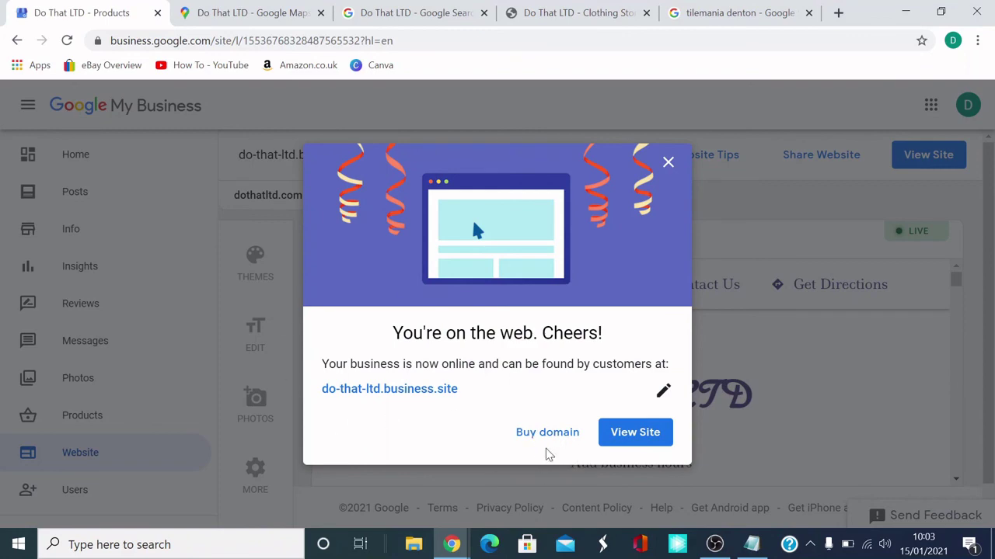
# - Close the site-live and get-more-customers dialogs, then check and close the Users panel
pyautogui.click(666, 163)
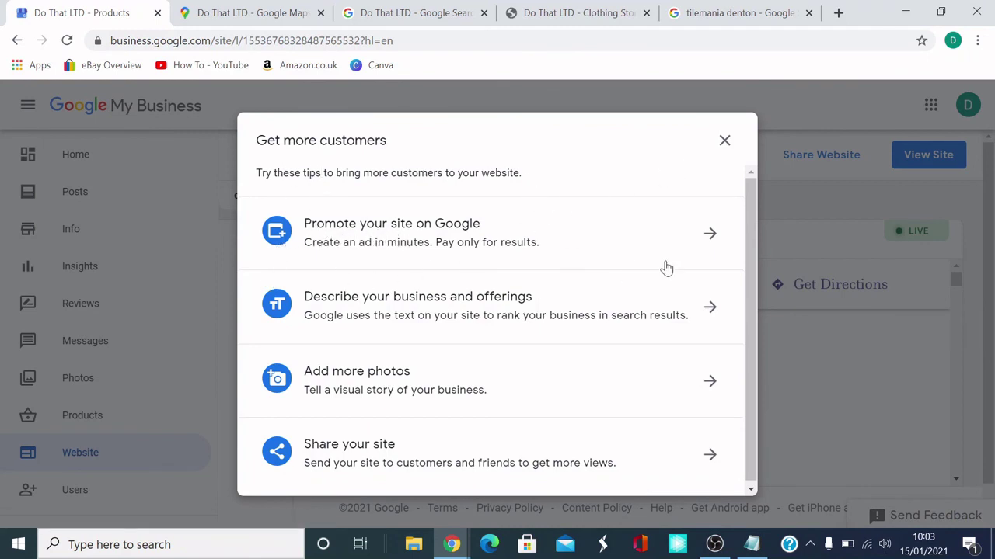
pyautogui.click(724, 141)
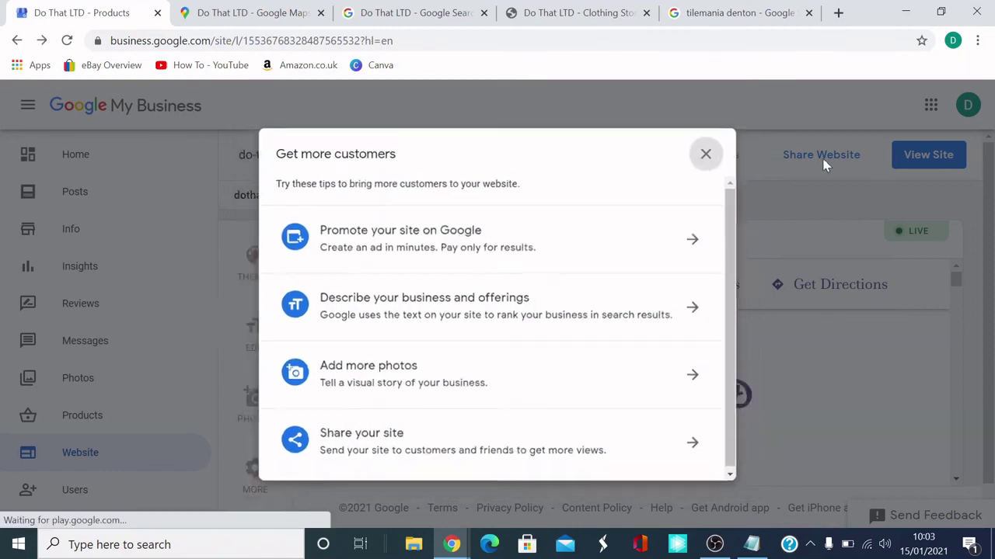
pyautogui.scroll(-1, 249, 443)
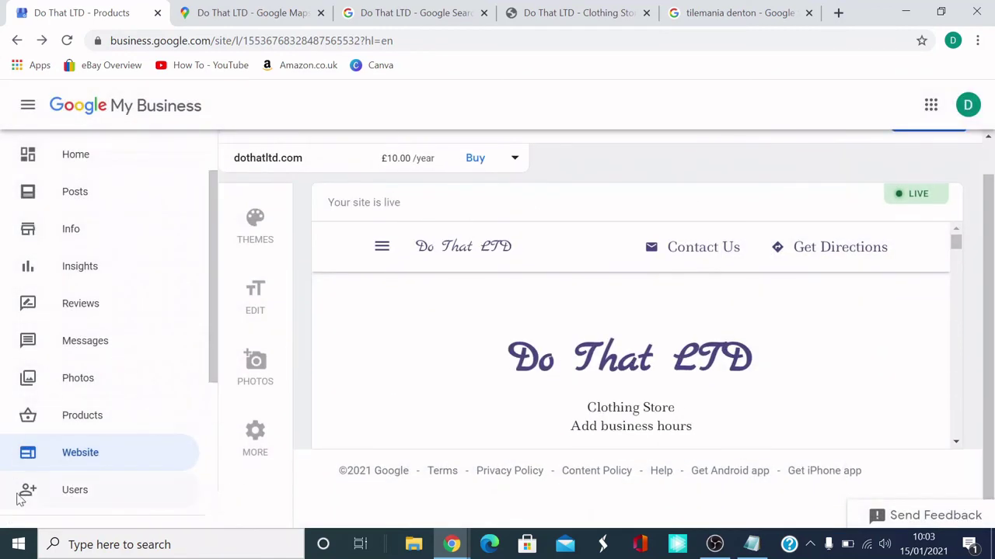
pyautogui.click(62, 498)
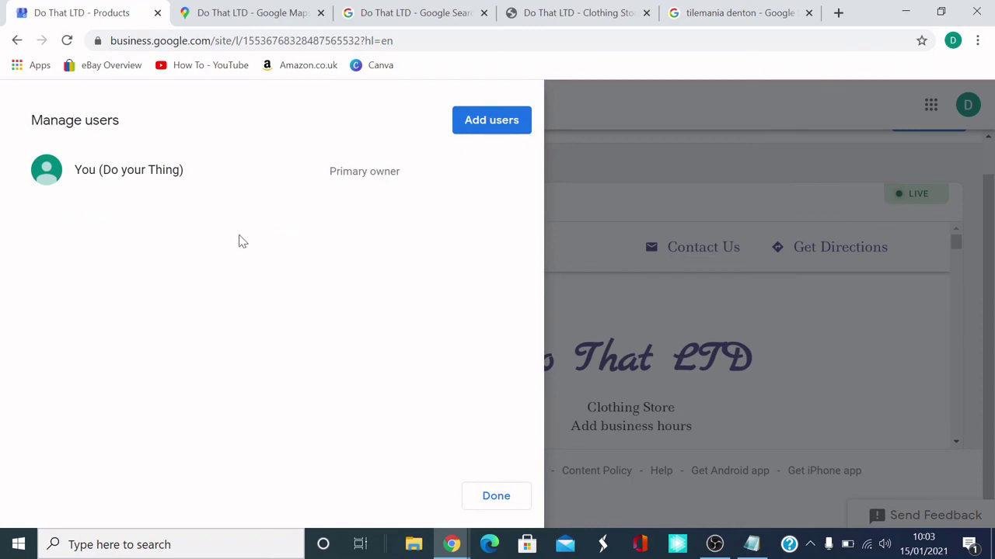
pyautogui.click(642, 123)
pyautogui.scroll(1, 854, 336)
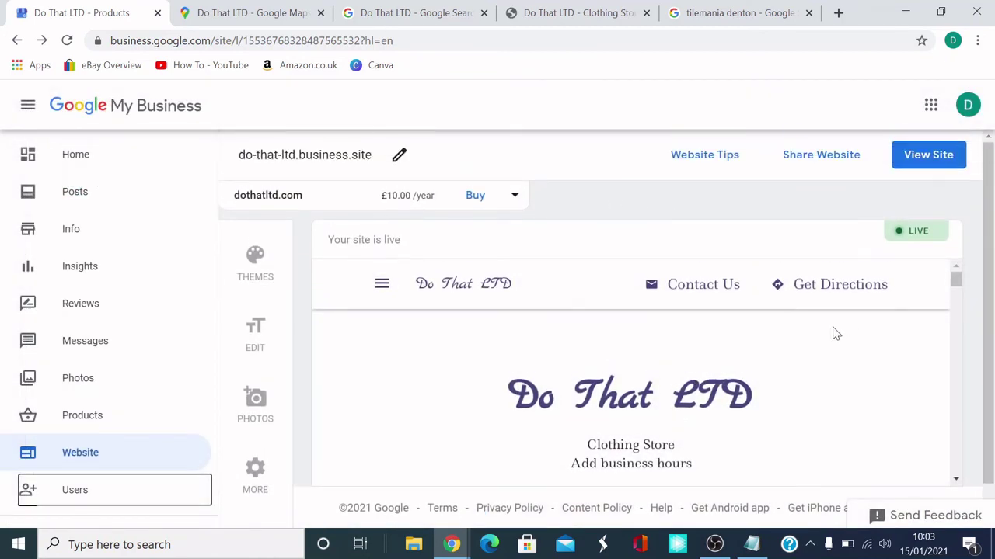
pyautogui.scroll(-2, 124, 373)
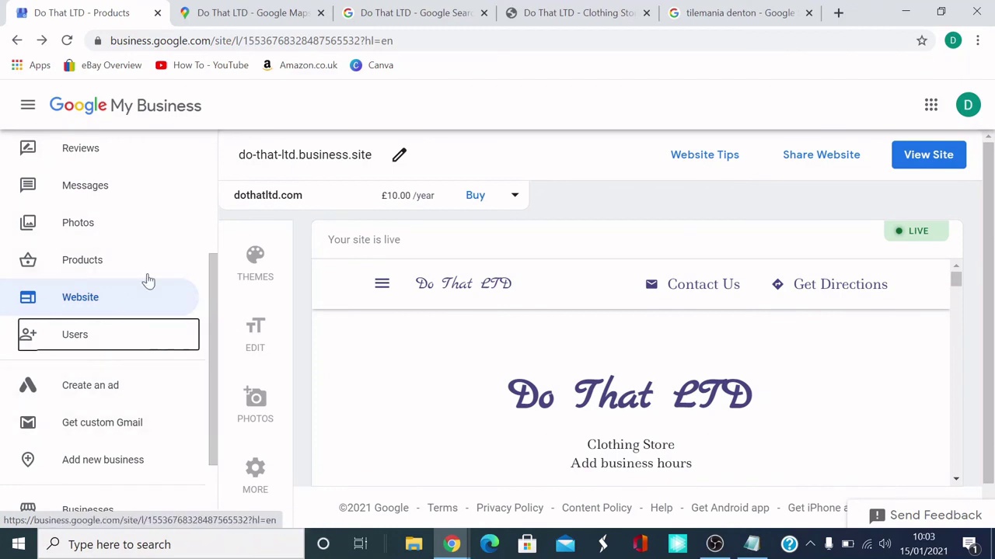
pyautogui.scroll(-1, 204, 326)
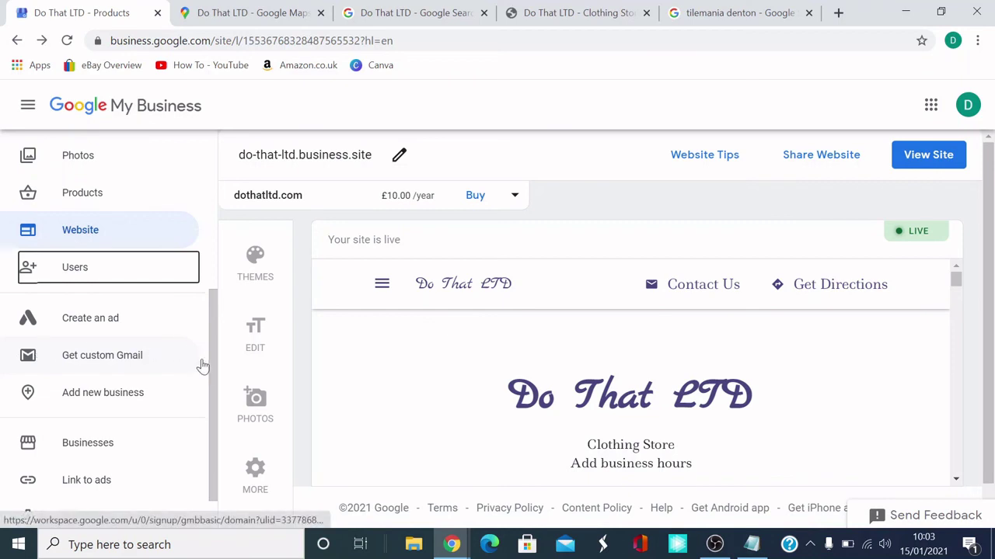
pyautogui.scroll(-1, 204, 373)
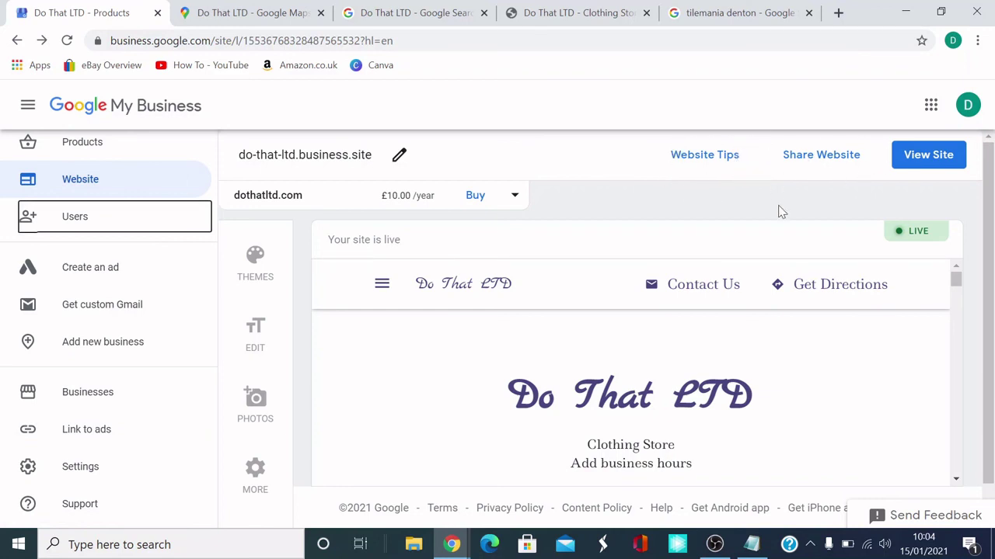
pyautogui.scroll(5, 164, 307)
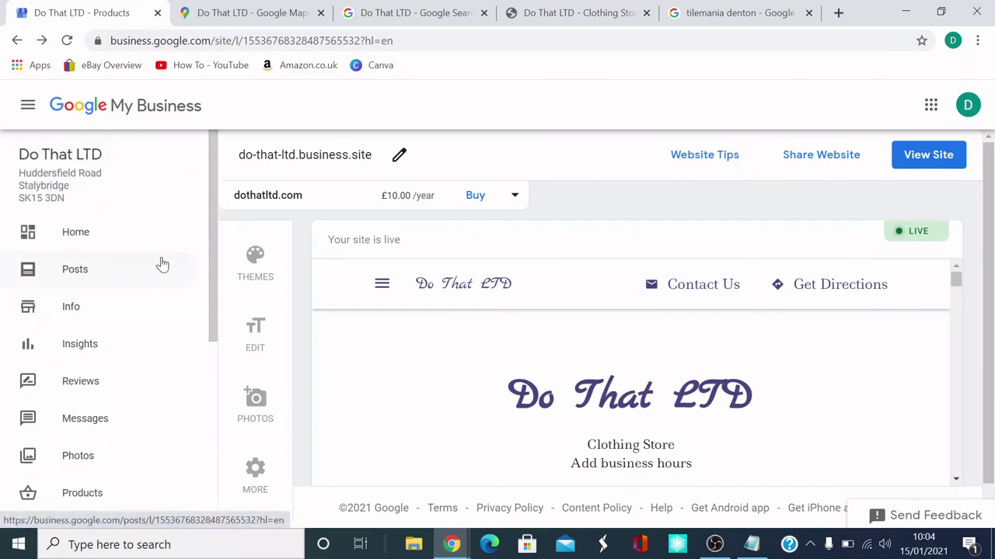